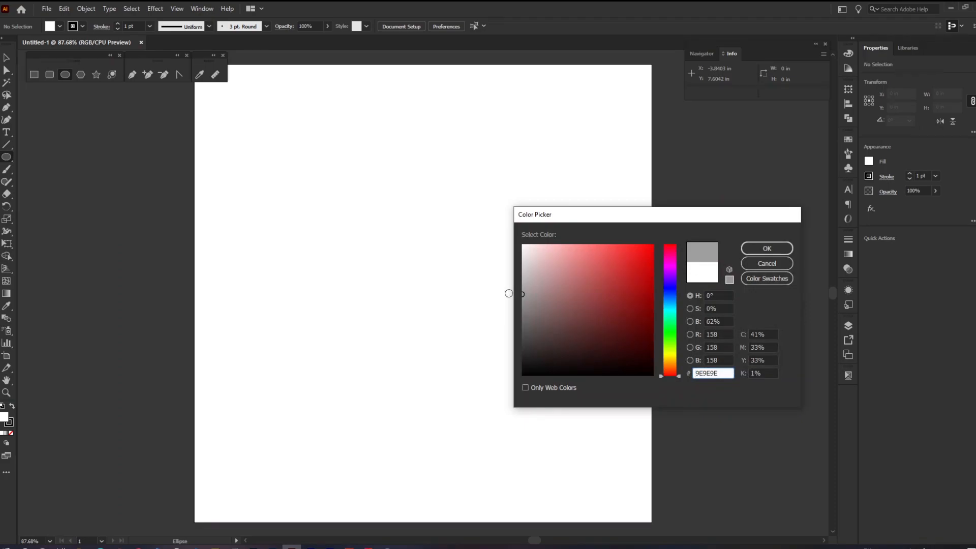
# - Set the default fill to grey A5A5A5 and the stroke to none
pyautogui.click(763, 249)
pyautogui.press('z')
pyautogui.press('x')
pyautogui.press('/')
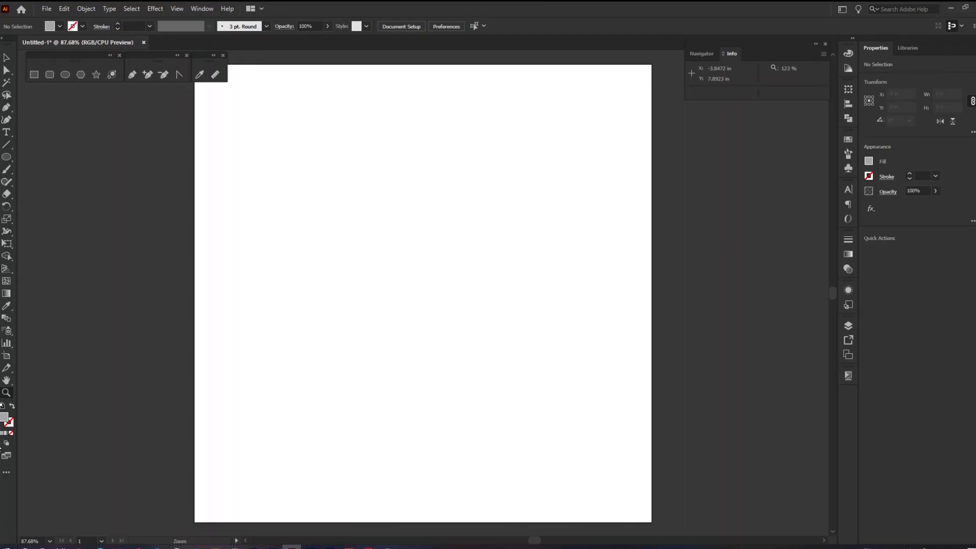
# - Draw a grey circle about 7 in in diameter and position it near the centre of the artboard
pyautogui.click(63, 75)
pyautogui.moveTo(256, 120); pyautogui.dragTo(545, 441)
pyautogui.press('v')
pyautogui.moveTo(483, 341); pyautogui.dragTo(492, 354)
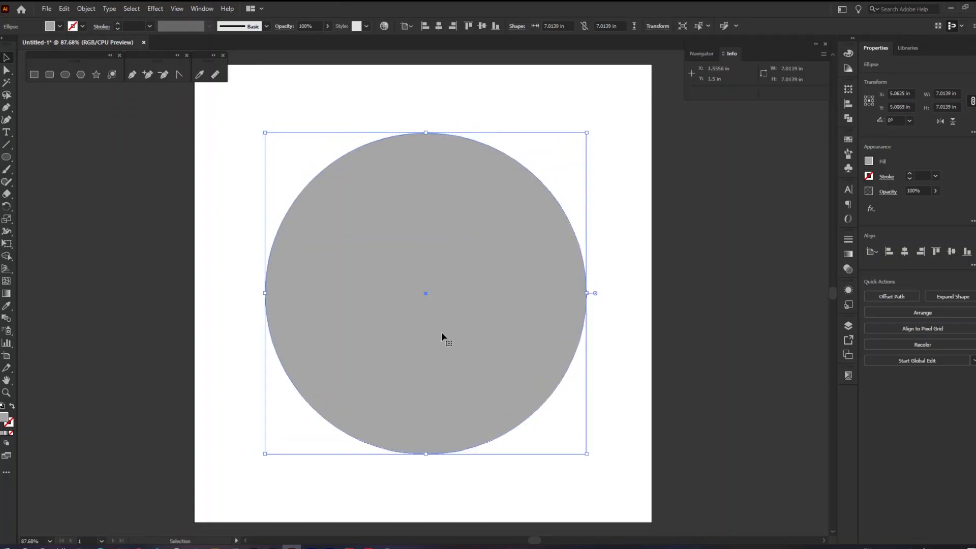
pyautogui.moveTo(422, 239); pyautogui.dragTo(423, 231)
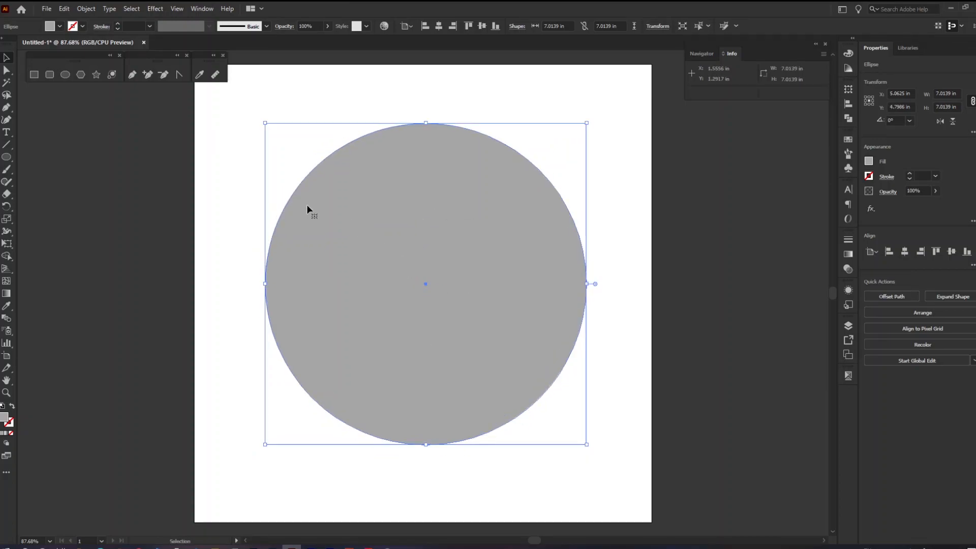
# - Try the Color Halftone effect on the circle with the default screen angles
pyautogui.click(148, 11)
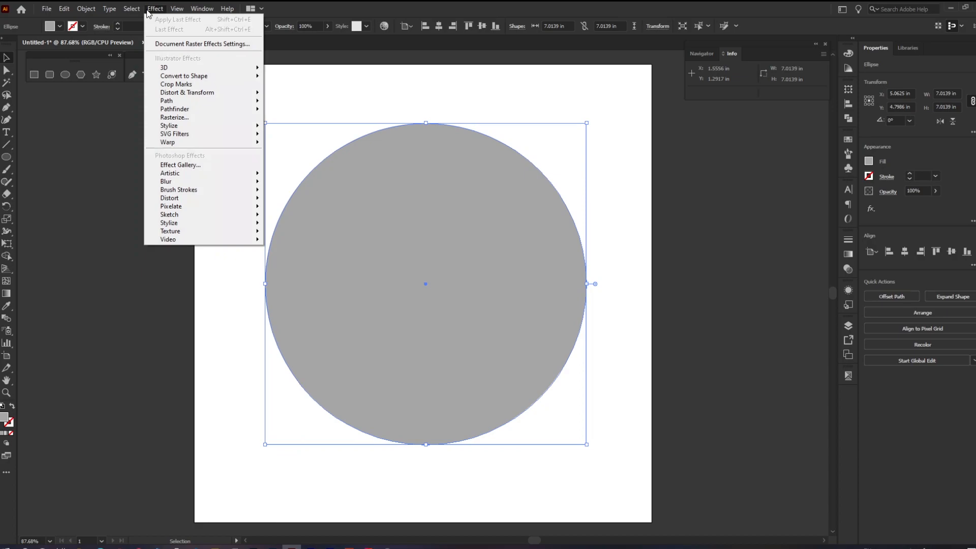
pyautogui.moveTo(252, 206)
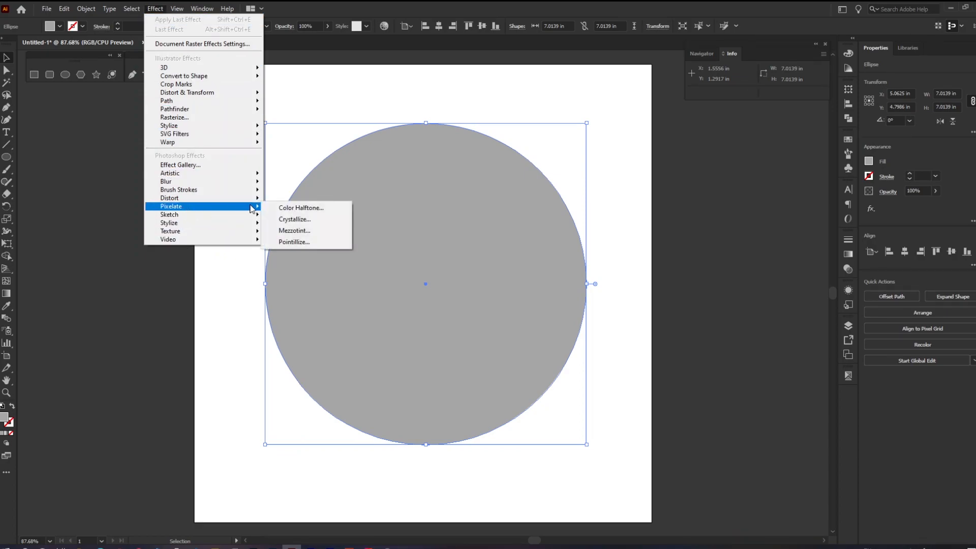
pyautogui.click(300, 208)
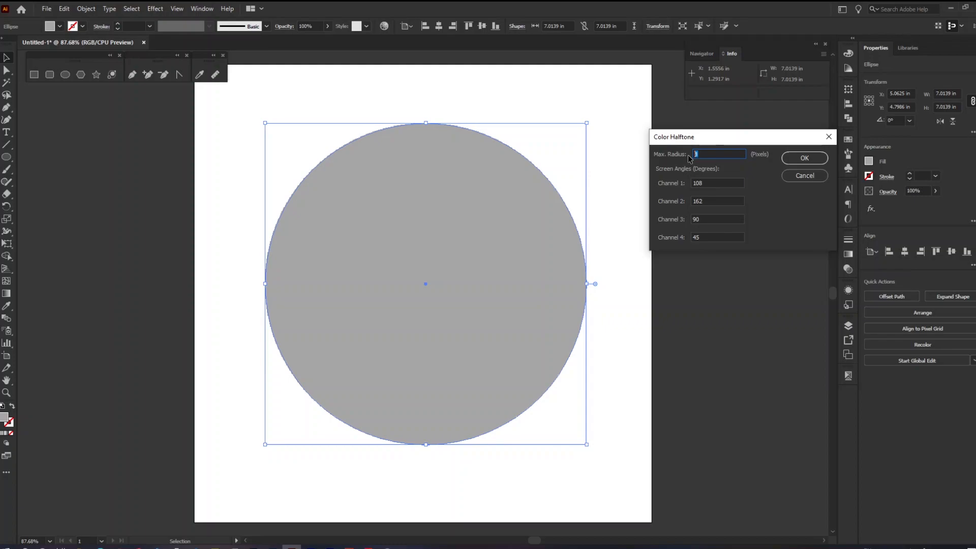
pyautogui.rightClick(708, 154)
pyautogui.click(722, 162)
pyautogui.write('3')
pyautogui.click(803, 159)
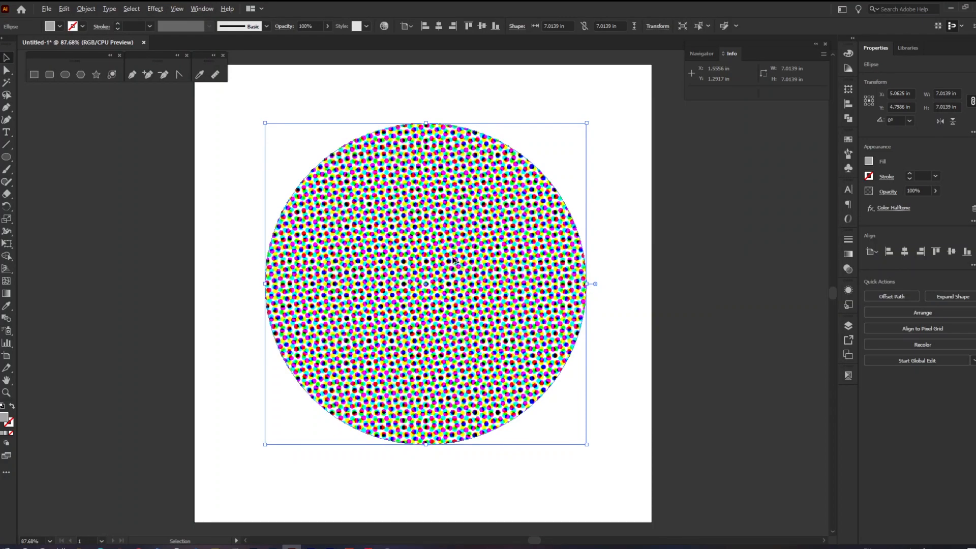
# - Inspect the multicoloured halftone dots on the circle and undo the Color Halftone effect
pyautogui.scroll(6, 454, 261)
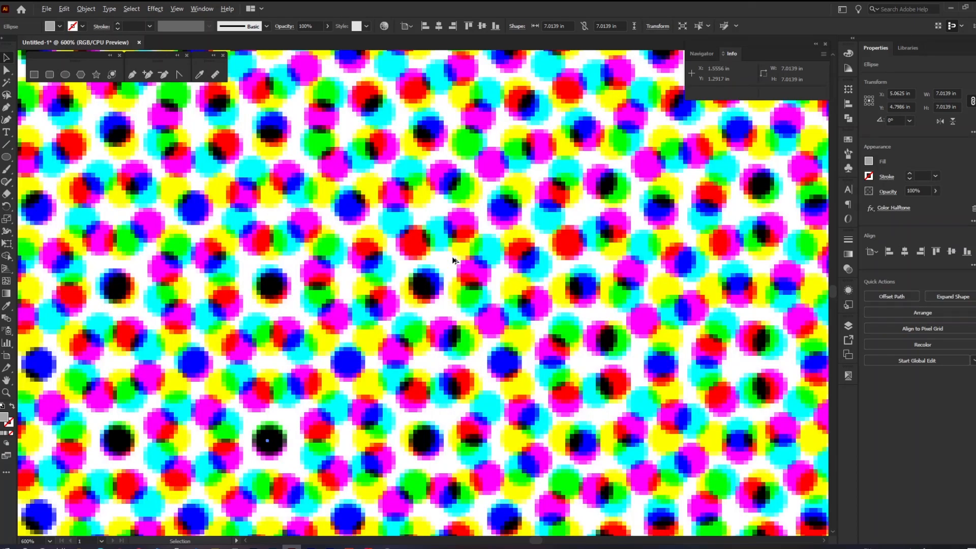
pyautogui.scroll(-2, 454, 260)
pyautogui.scroll(-4, 453, 260)
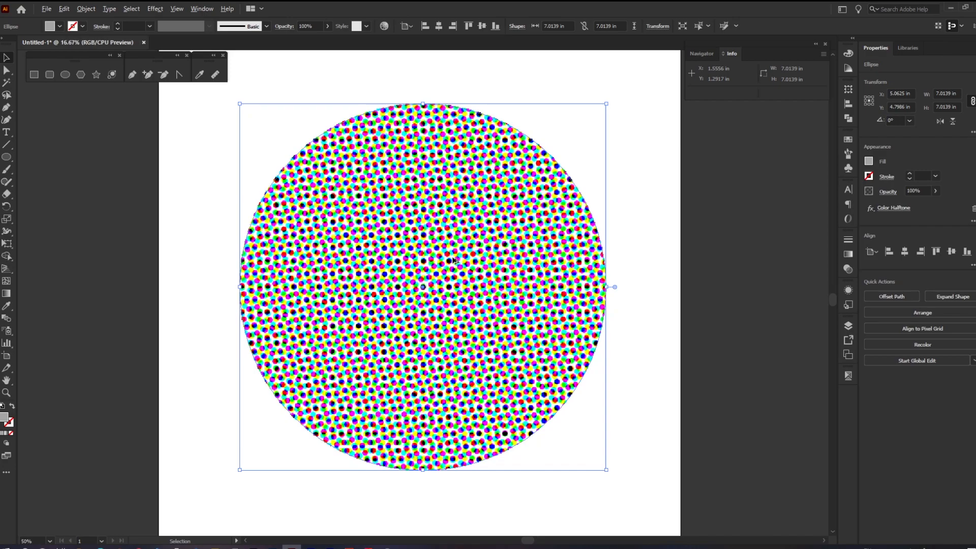
pyautogui.scroll(-2, 453, 260)
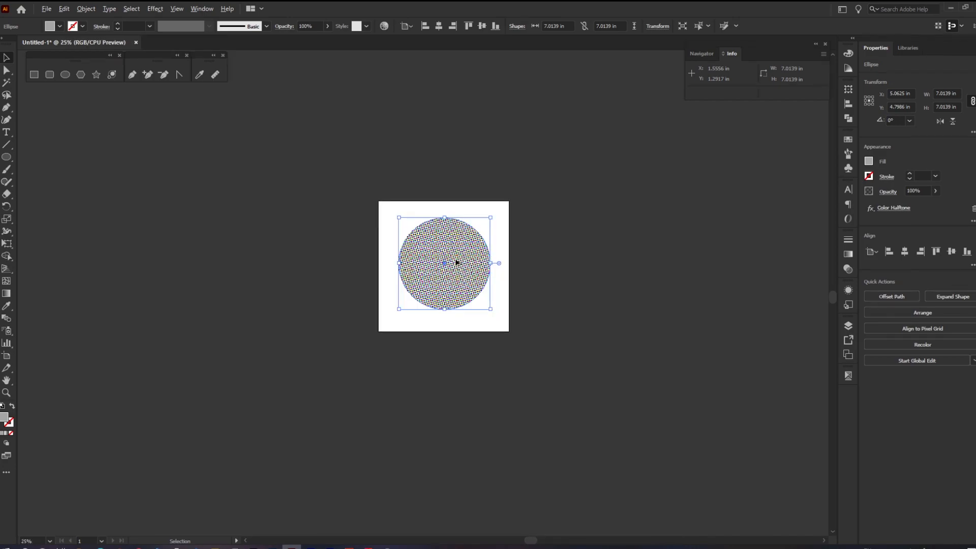
pyautogui.scroll(6, 456, 262)
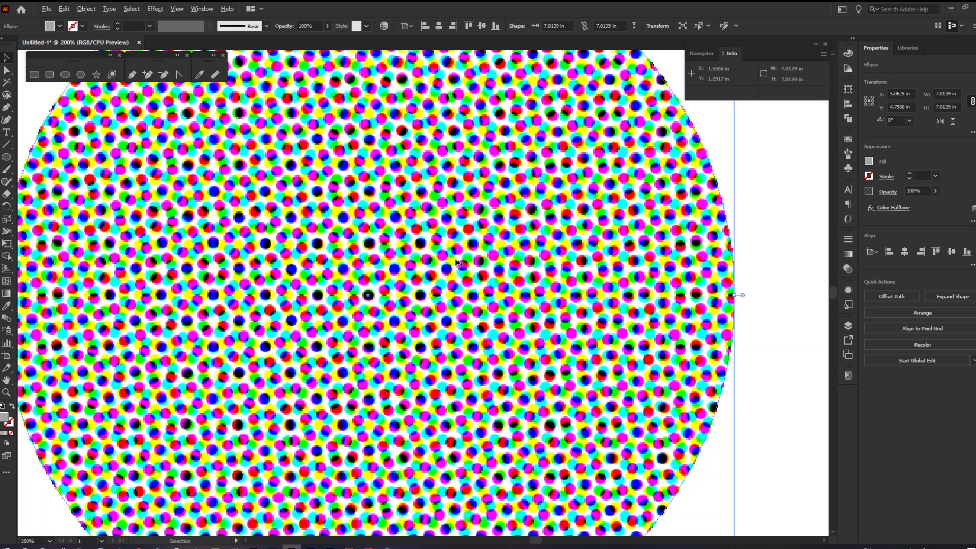
pyautogui.scroll(-1, 457, 261)
pyautogui.scroll(-1, 457, 262)
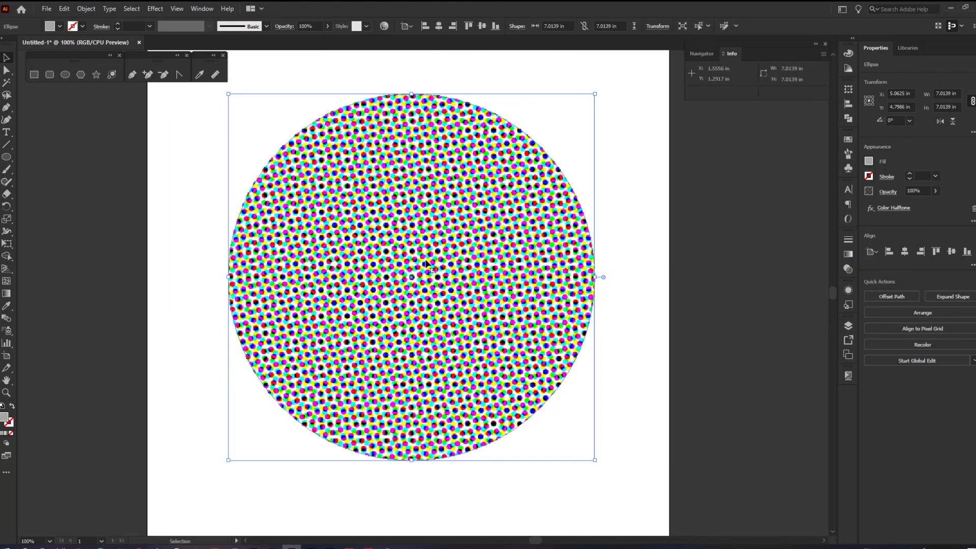
pyautogui.hotkey('ctrl', 'z')
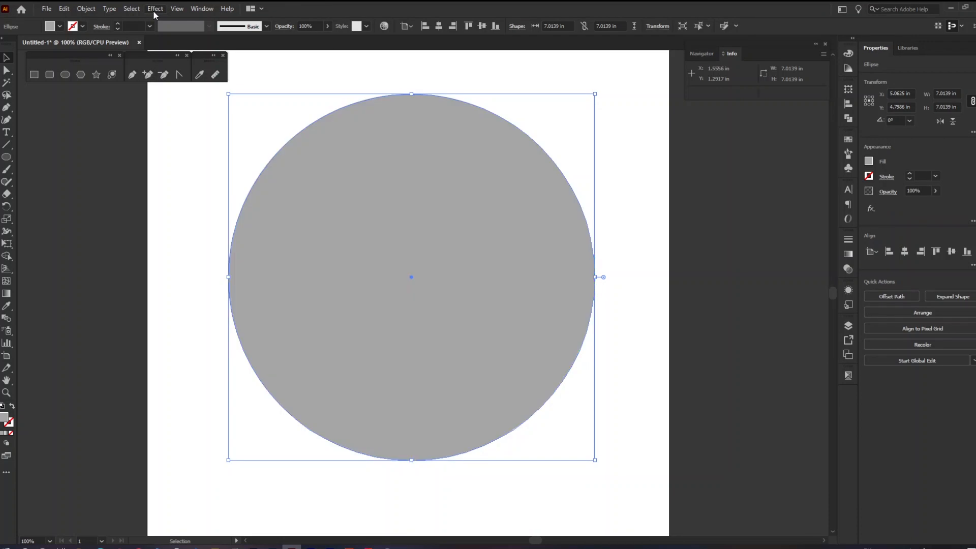
# - Apply the Color Halftone effect to the circle with all four channel screen angles set to 45 degrees
pyautogui.click(154, 9)
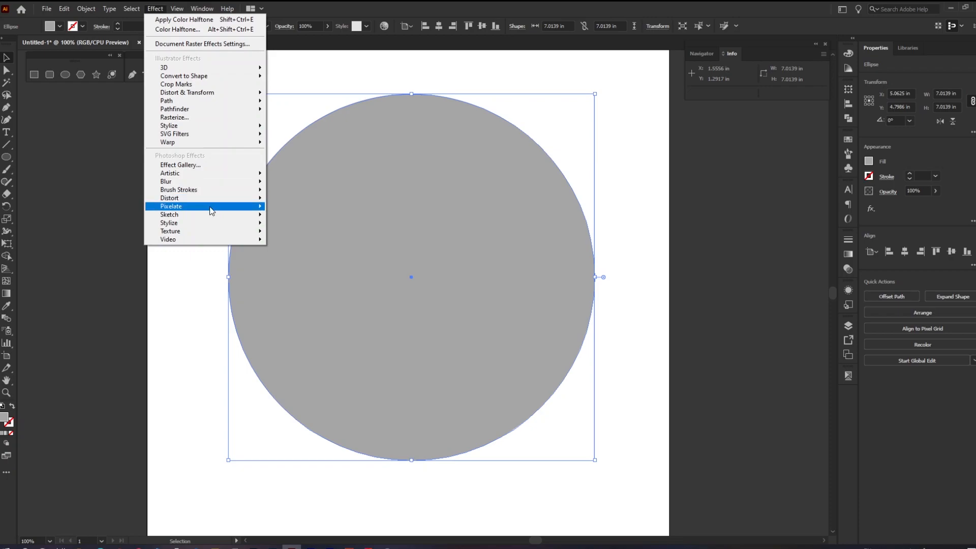
pyautogui.moveTo(208, 206)
pyautogui.click(288, 209)
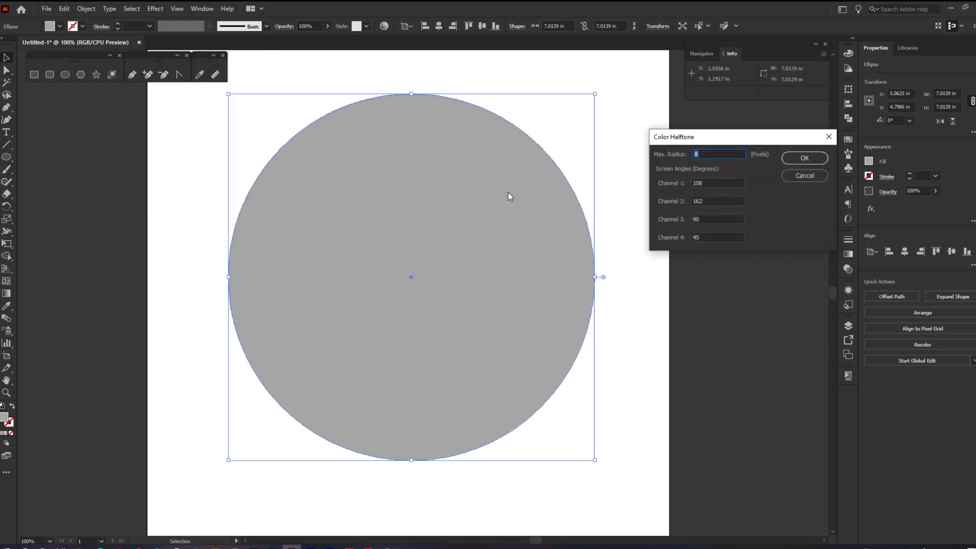
pyautogui.press('Tab')
pyautogui.write('45')
pyautogui.press('Tab')
pyautogui.write('45')
pyautogui.press('Tab')
pyautogui.write('45')
pyautogui.press('Tab')
pyautogui.write('45')
pyautogui.click(821, 160)
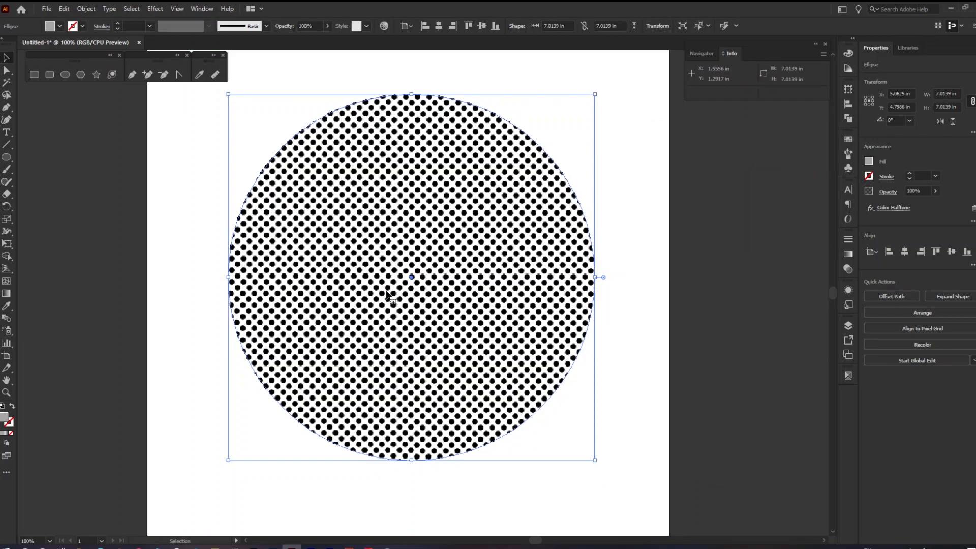
pyautogui.click(628, 209)
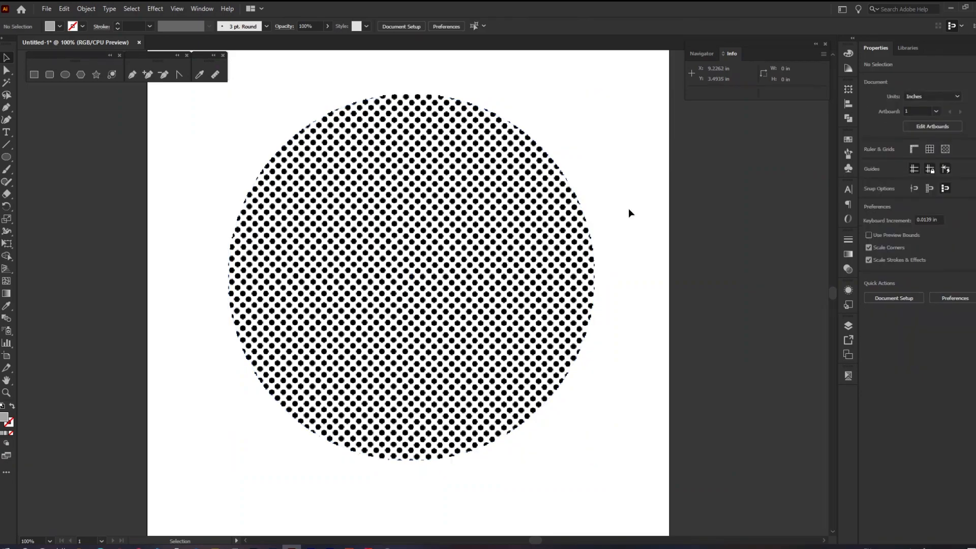
# - Try to darken the fill to grey 6D6D6D with nothing selected
pyautogui.scroll(-1, 529, 249)
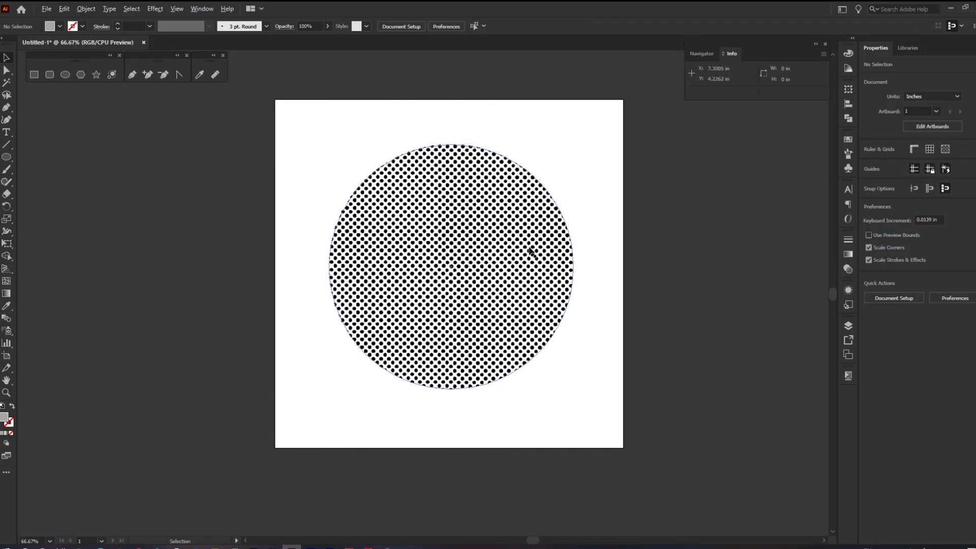
pyautogui.scroll(-1, 429, 252)
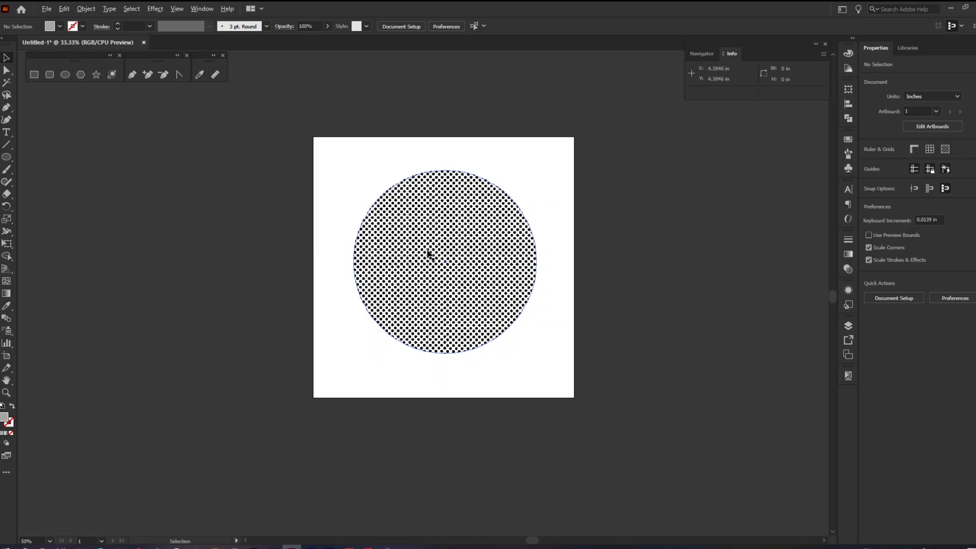
pyautogui.scroll(-1, 428, 252)
pyautogui.scroll(-1, 428, 254)
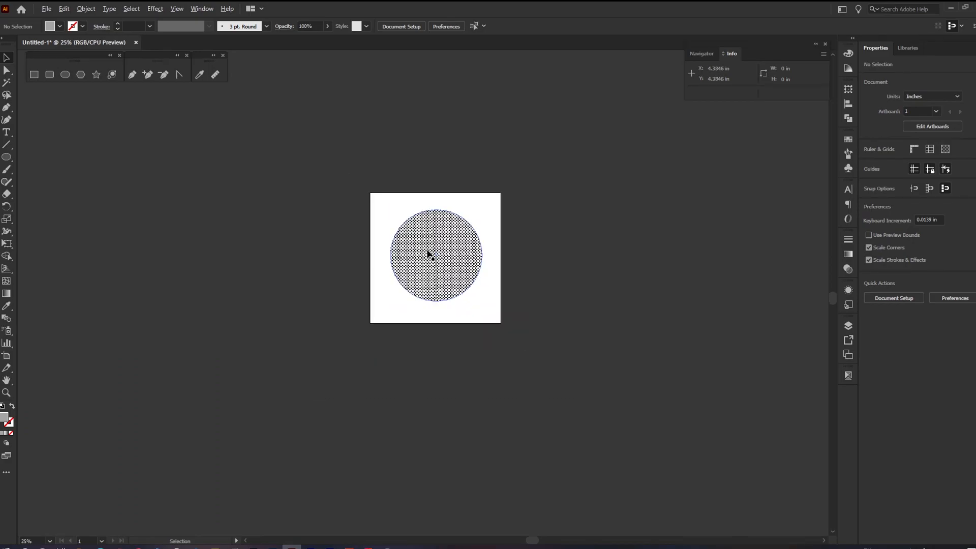
pyautogui.scroll(3, 428, 253)
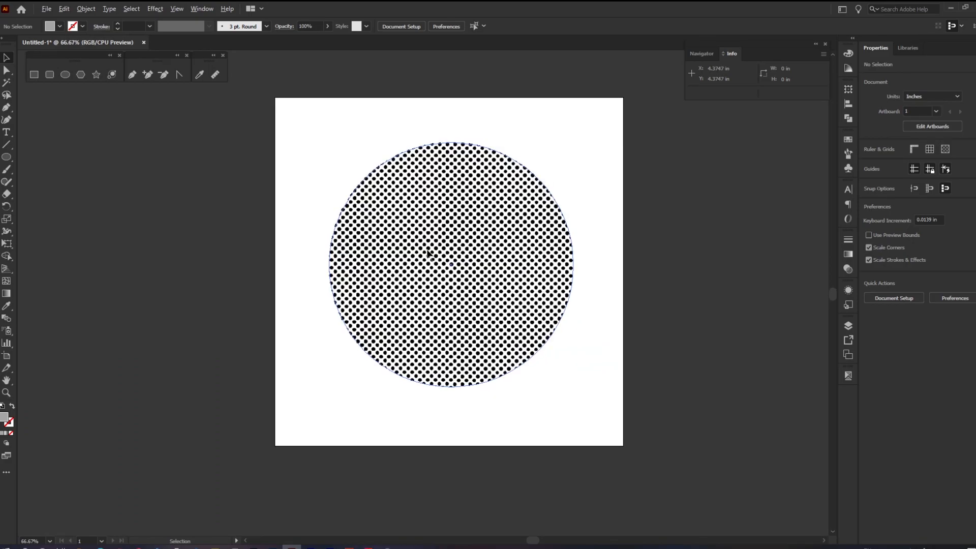
pyautogui.doubleClick(5, 419)
pyautogui.moveTo(552, 217); pyautogui.dragTo(627, 184)
pyautogui.click(598, 282)
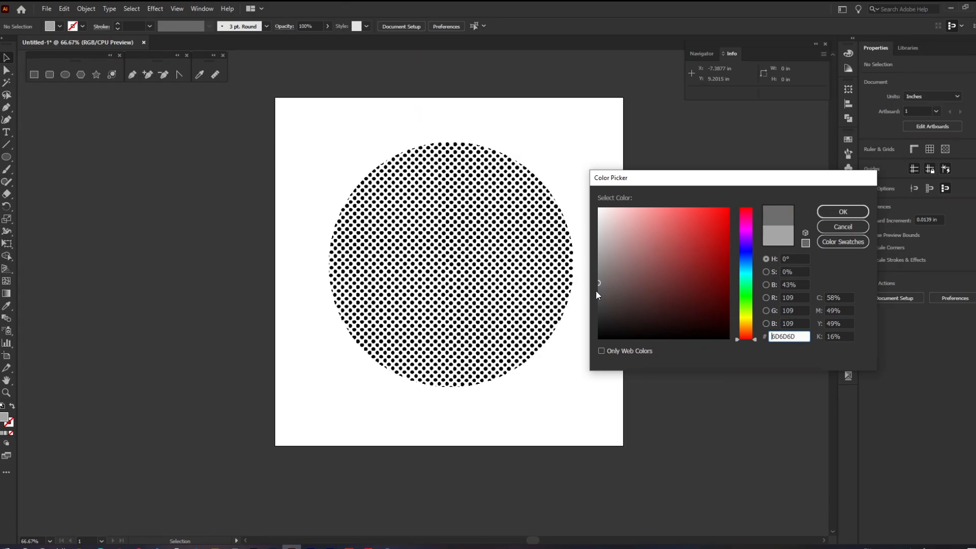
pyautogui.click(828, 210)
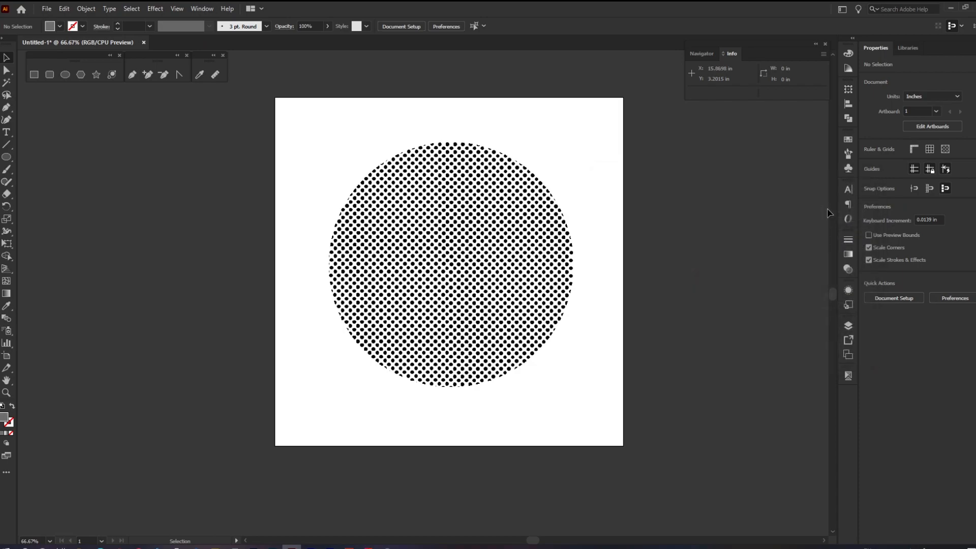
# - Change the halftone circle's fill to the darker grey 666666 and deselect it
pyautogui.click(563, 257)
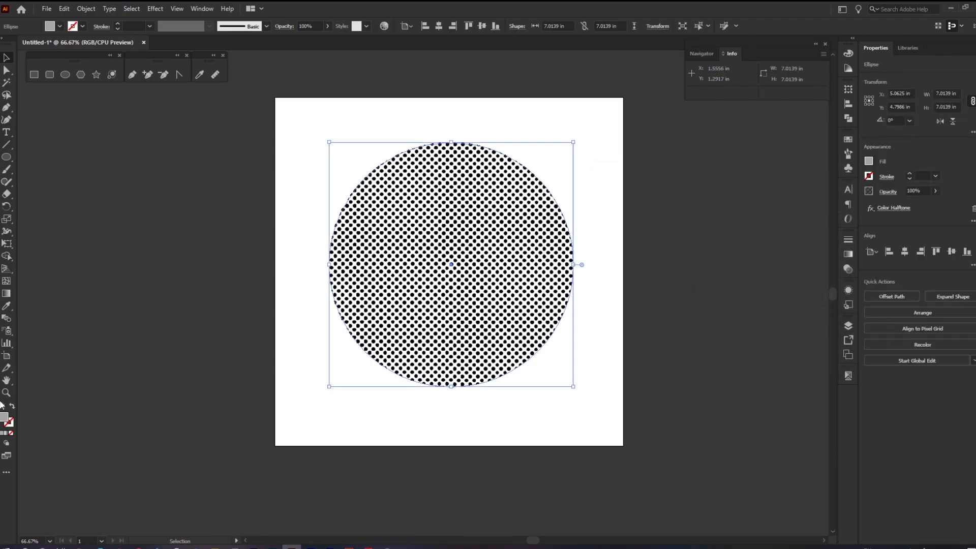
pyautogui.doubleClick(3, 416)
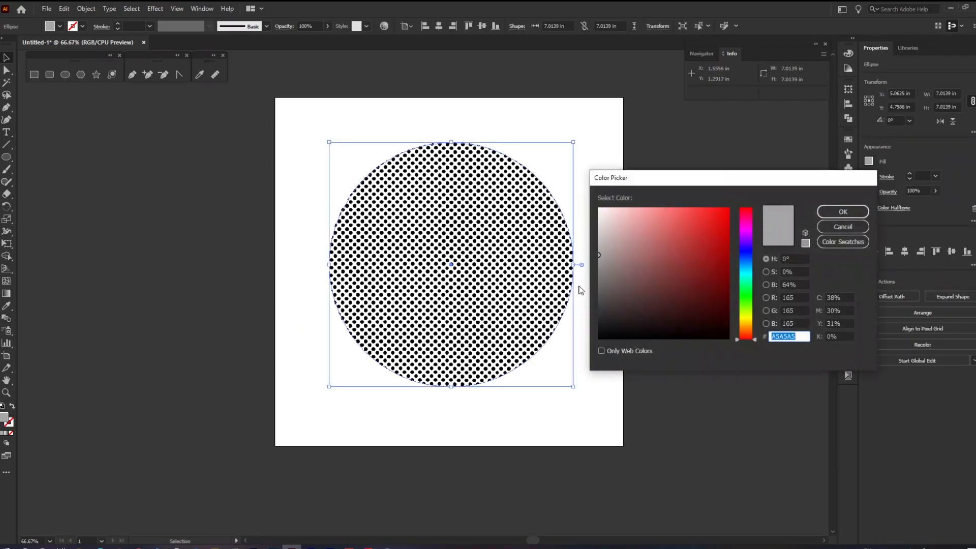
pyautogui.click(598, 279)
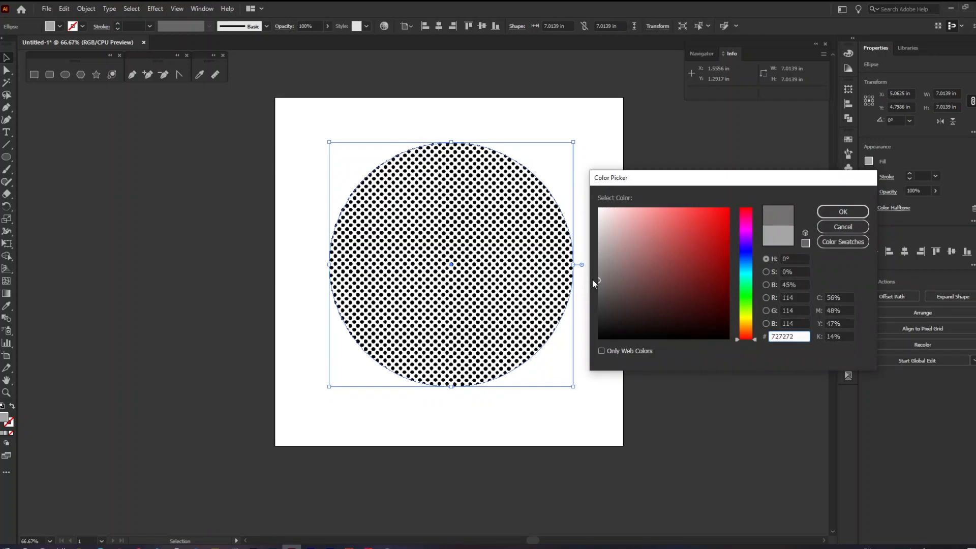
pyautogui.click(596, 286)
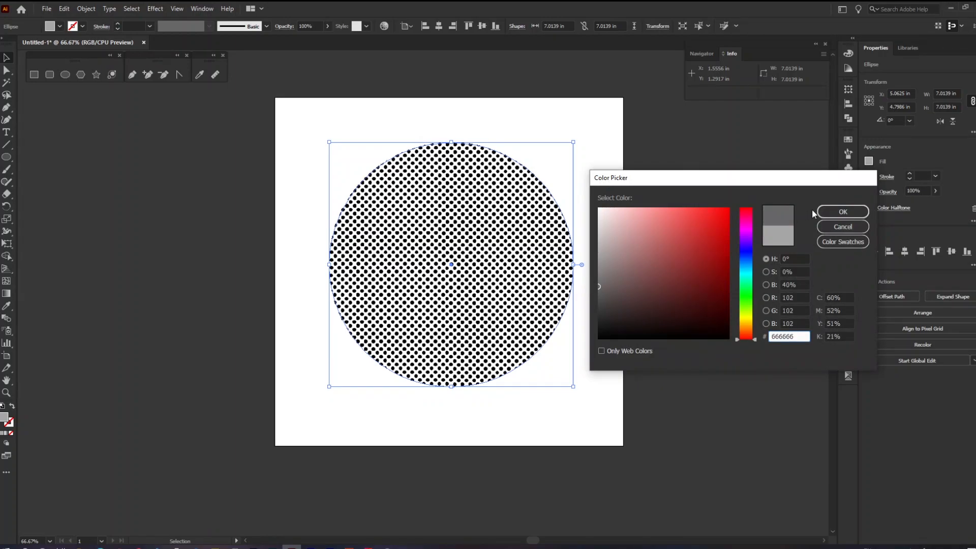
pyautogui.click(841, 210)
pyautogui.click(698, 225)
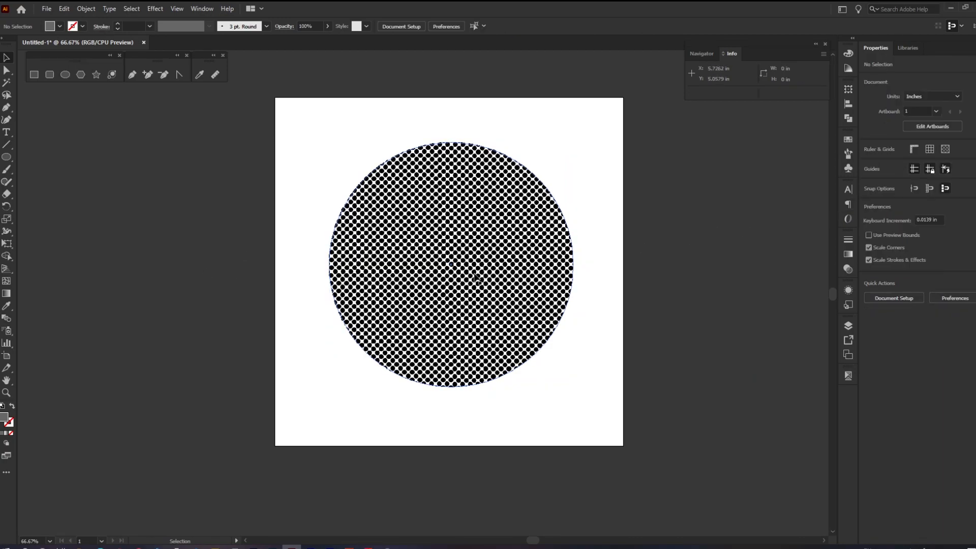
# - Try to darken the fill to grey 3F3F3F with nothing selected
pyautogui.scroll(3, 403, 286)
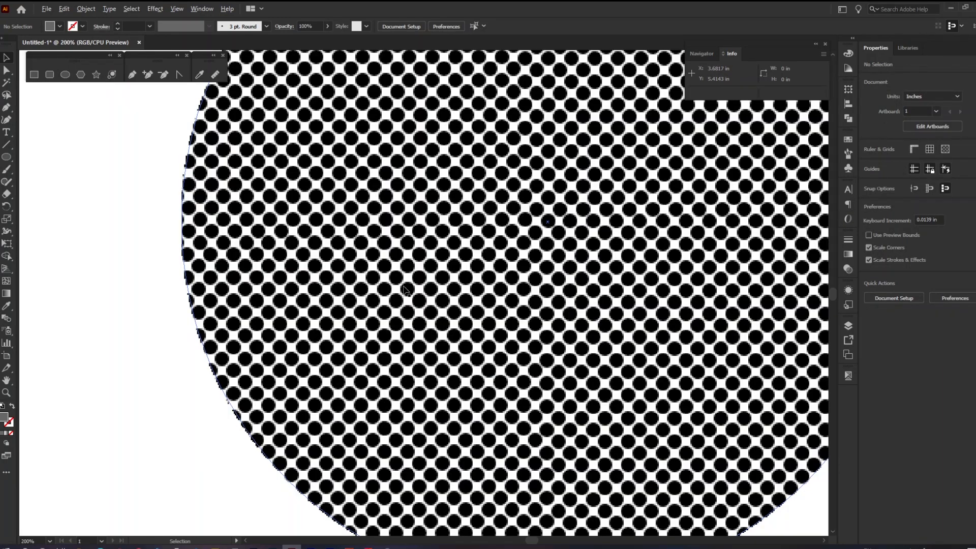
pyautogui.scroll(-4, 405, 291)
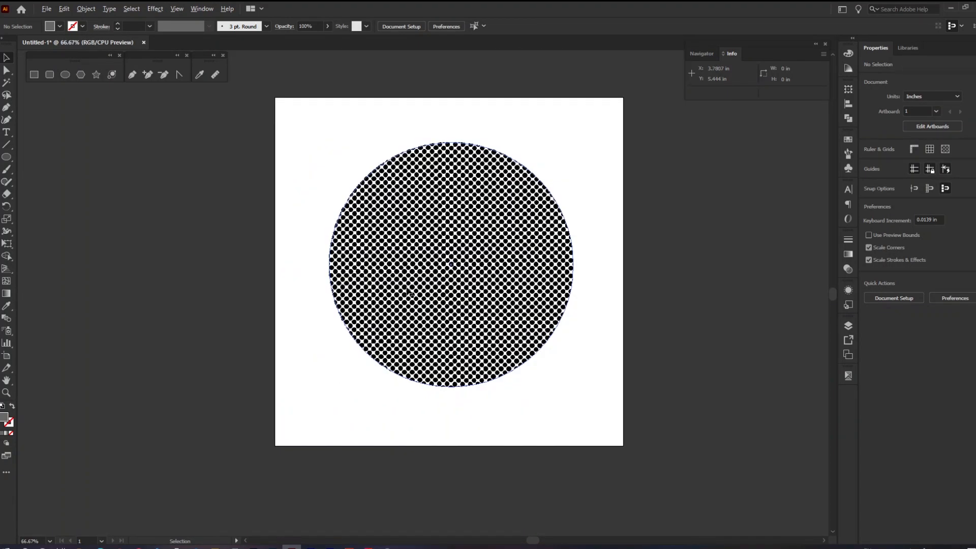
pyautogui.doubleClick(3, 420)
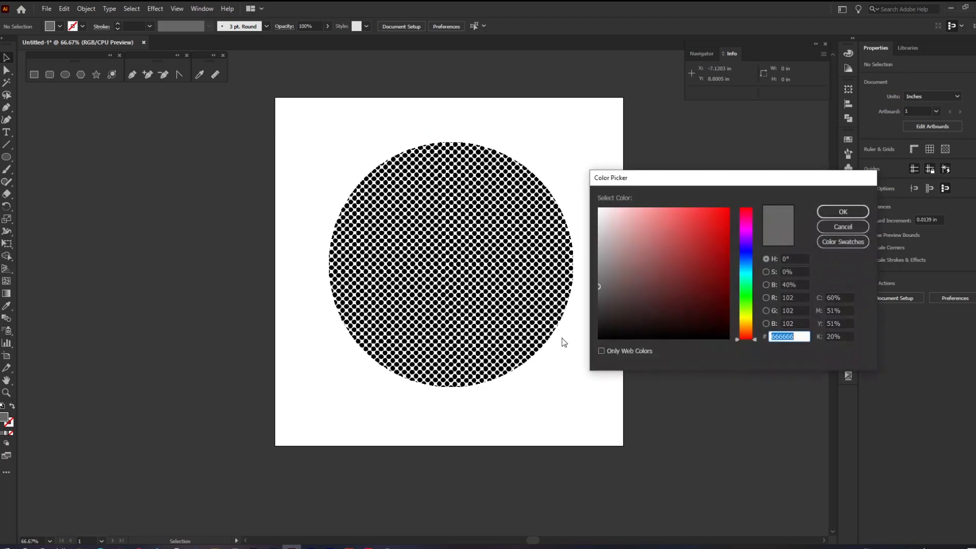
pyautogui.write('3F3F3F')
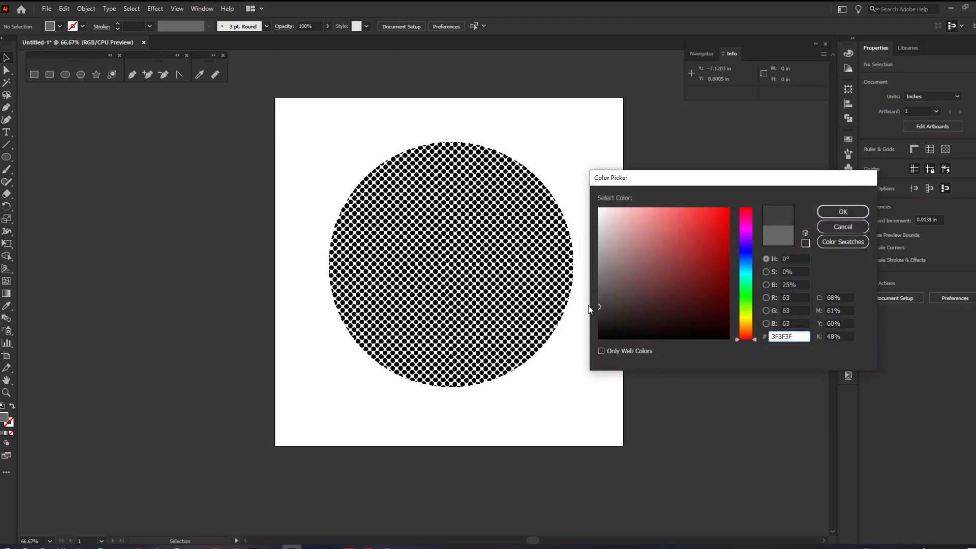
pyautogui.click(830, 212)
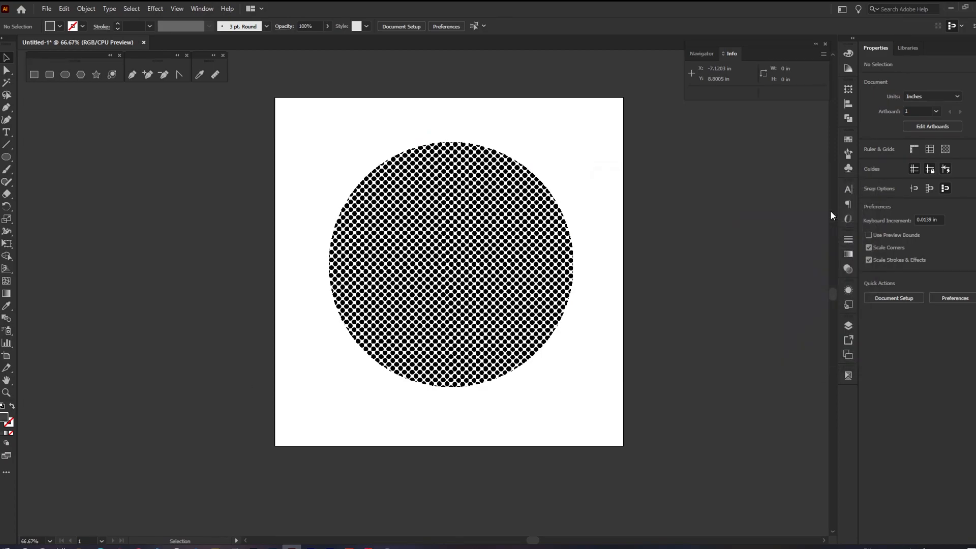
# - Select the halftone circle and set its fill to the dark grey 383838
pyautogui.click(508, 229)
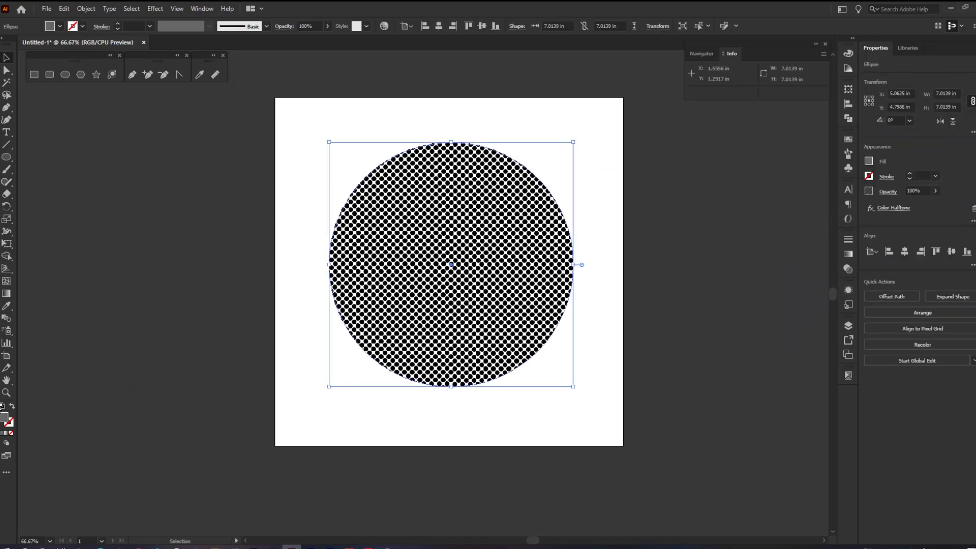
pyautogui.doubleClick(3, 420)
pyautogui.write('383838')
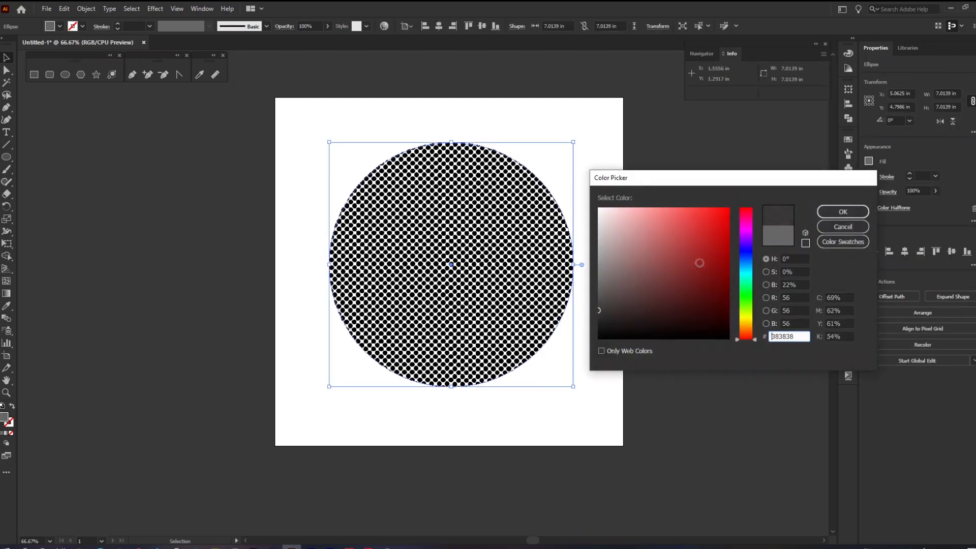
pyautogui.click(826, 219)
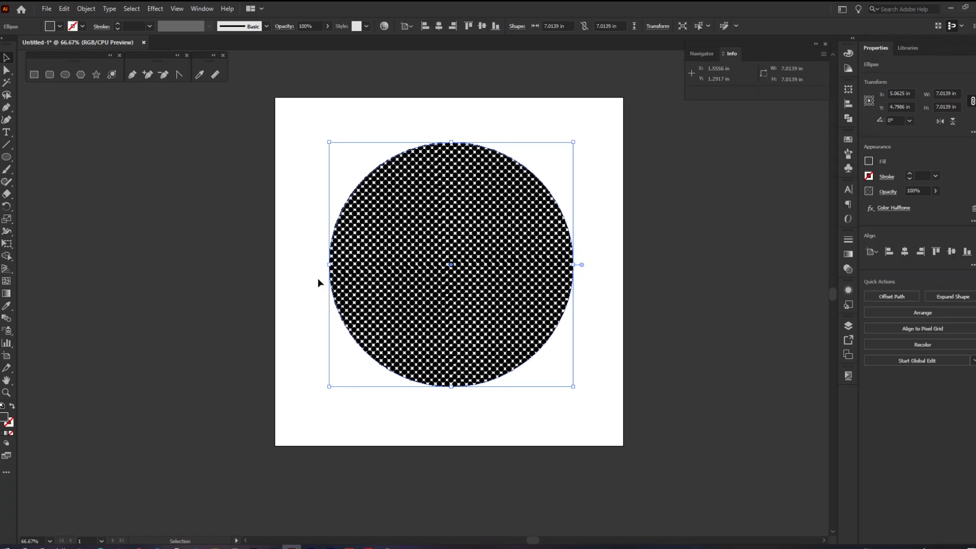
# - Darken the halftone circle's fill all the way to pure black
pyautogui.doubleClick(5, 417)
pyautogui.moveTo(615, 295); pyautogui.dragTo(584, 344)
pyautogui.click(843, 211)
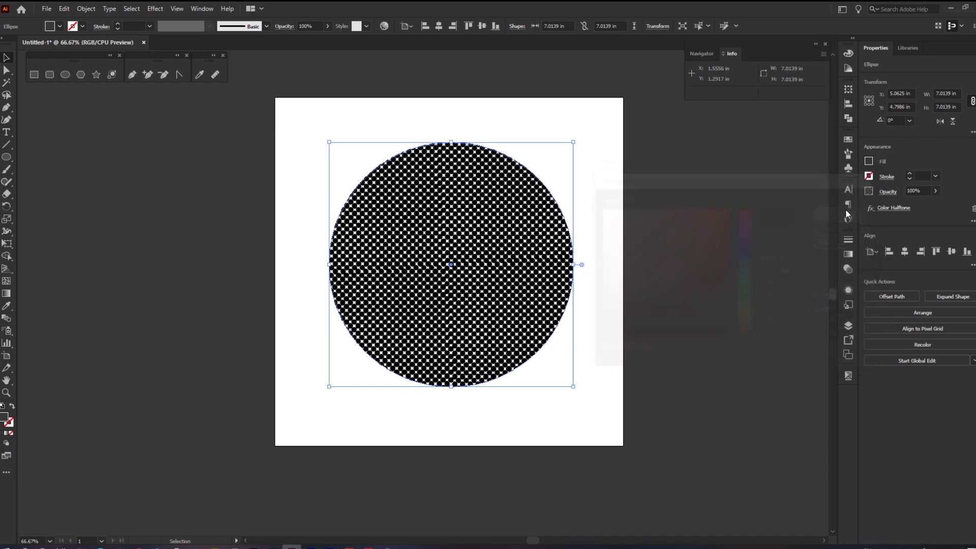
# - Lighten the halftone circle's fill to the light grey D8D8D8 and deselect it
pyautogui.doubleClick(5, 420)
pyautogui.moveTo(610, 253); pyautogui.dragTo(596, 228)
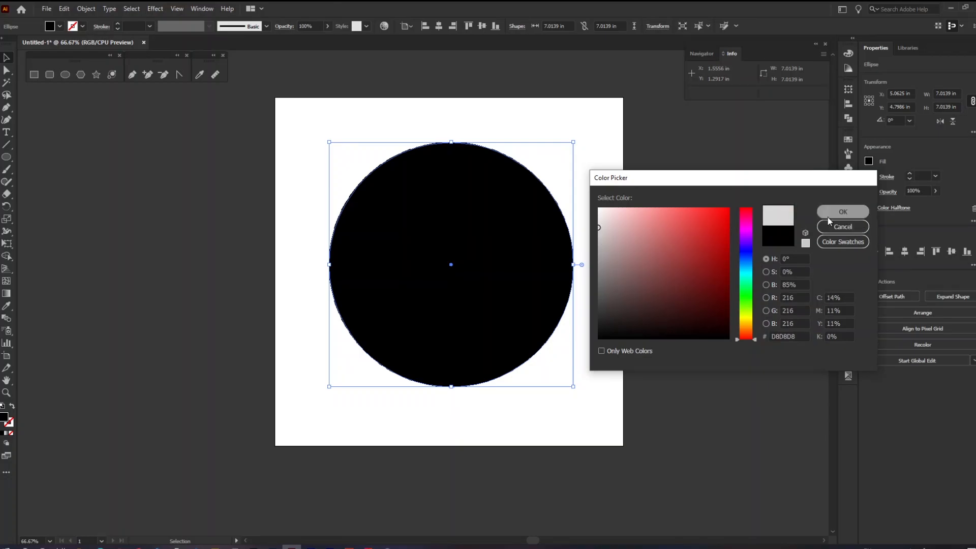
pyautogui.click(830, 215)
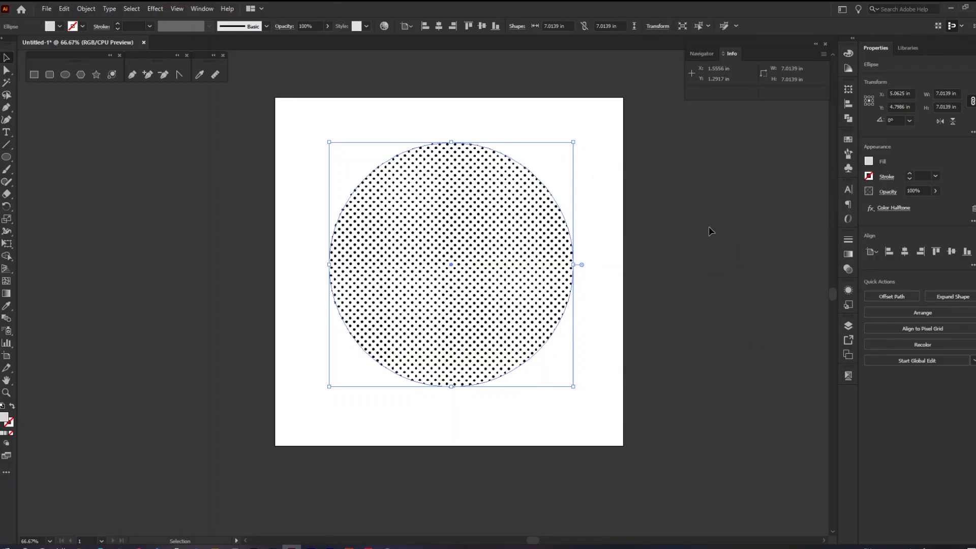
pyautogui.click(692, 229)
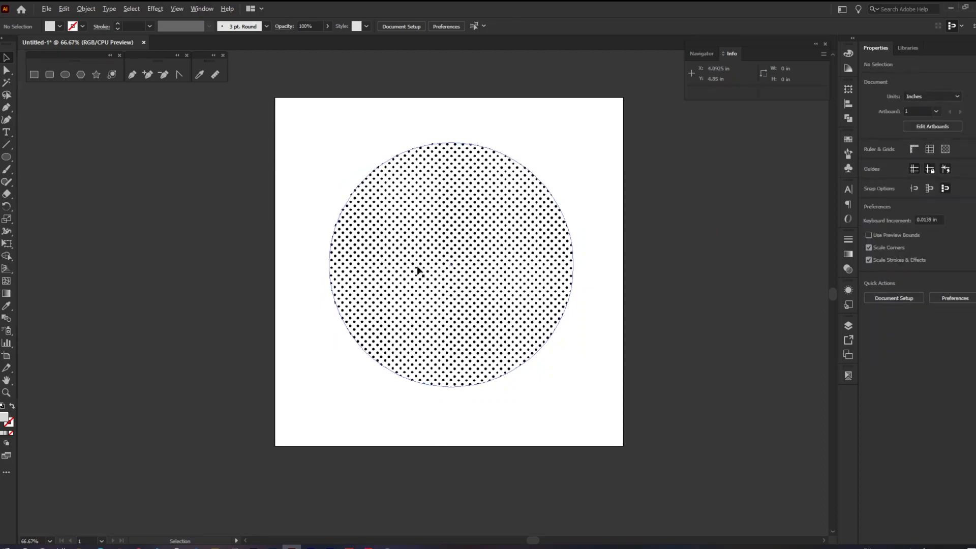
# - Add a second 10 by 10 in artboard beside the first one and leave artboard editing
pyautogui.scroll(-1, 417, 267)
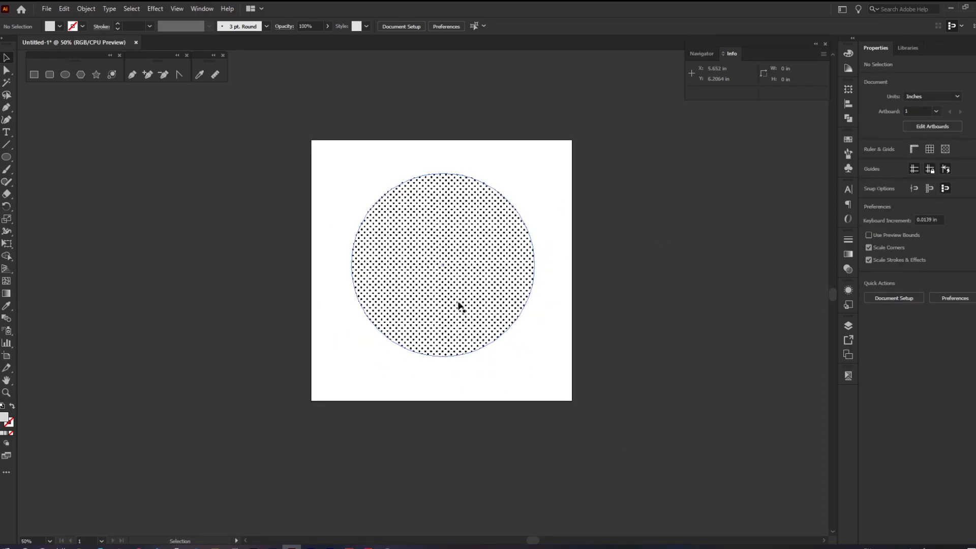
pyautogui.scroll(2, 472, 272)
pyautogui.scroll(-2, 469, 295)
pyautogui.moveTo(483, 279); pyautogui.dragTo(436, 287)
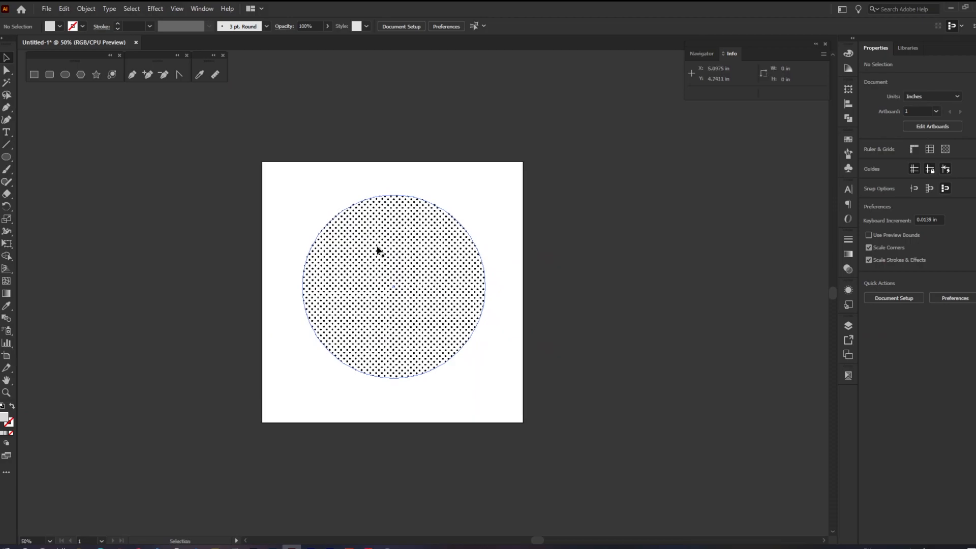
pyautogui.click(6, 357)
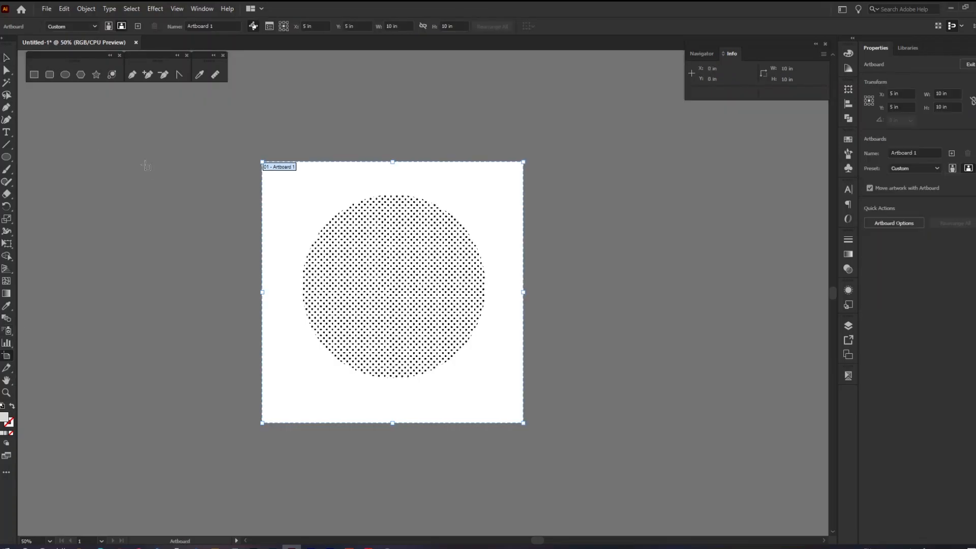
pyautogui.click(138, 26)
pyautogui.press('Escape')
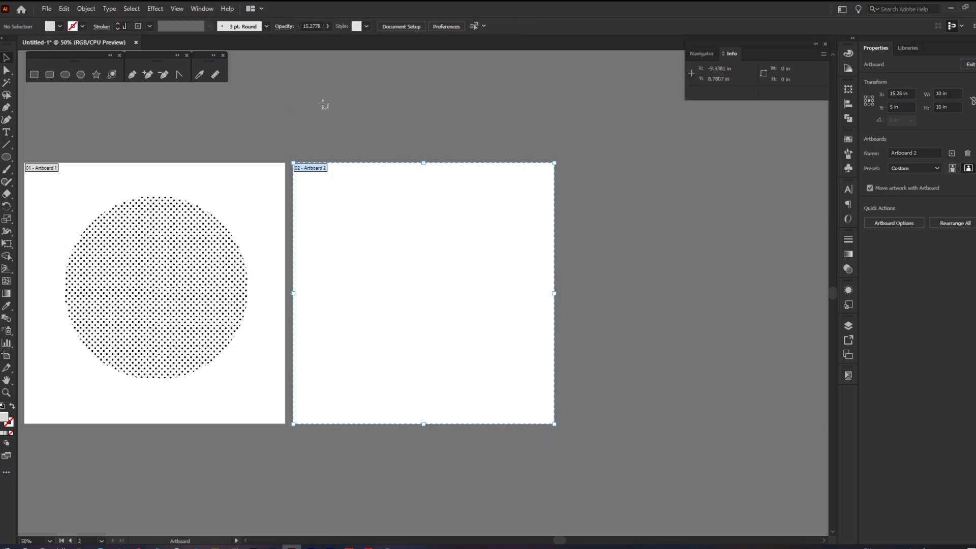
# - Draw a circle about 7.28 in across on the second artboard and move it near the artboard's centre
pyautogui.click(65, 74)
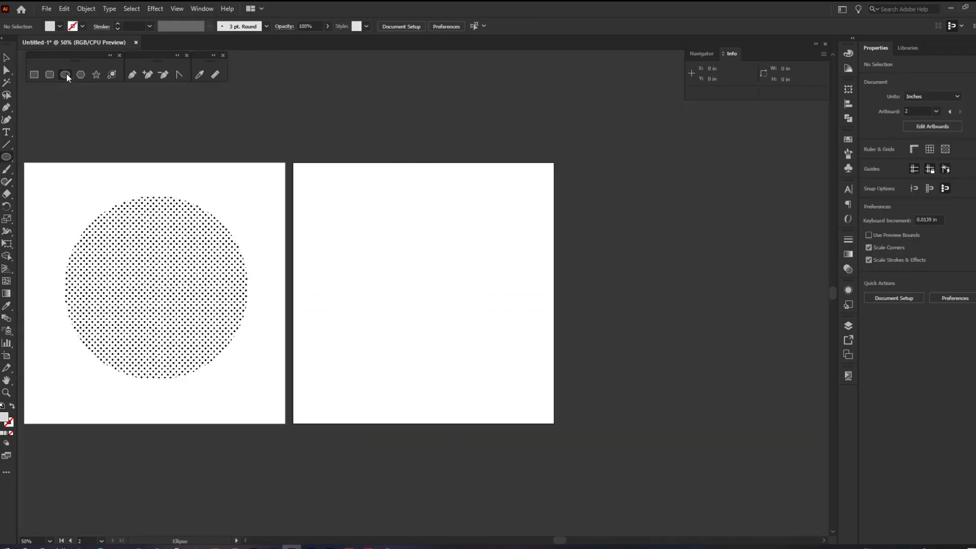
pyautogui.moveTo(338, 205); pyautogui.dragTo(514, 391)
pyautogui.press('v')
pyautogui.moveTo(467, 308); pyautogui.dragTo(467, 303)
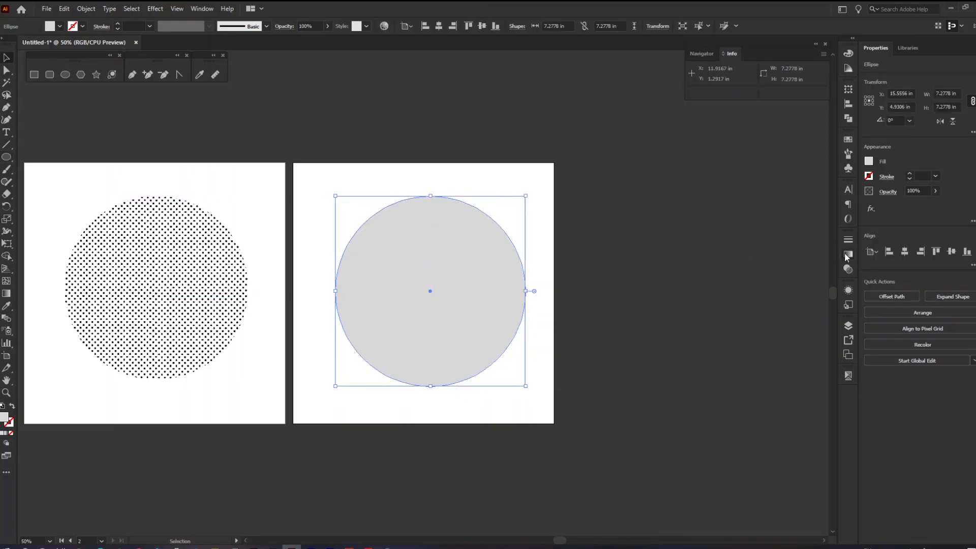
# - Fill the new circle with a radial gradient from black at the centre to white at the edge, midpoint at about 60.6%
pyautogui.click(847, 254)
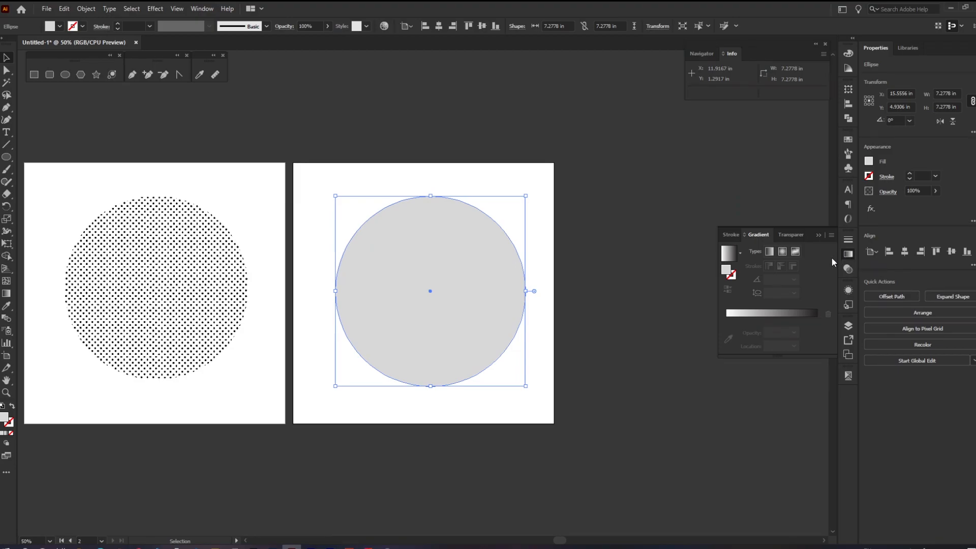
pyautogui.click(782, 252)
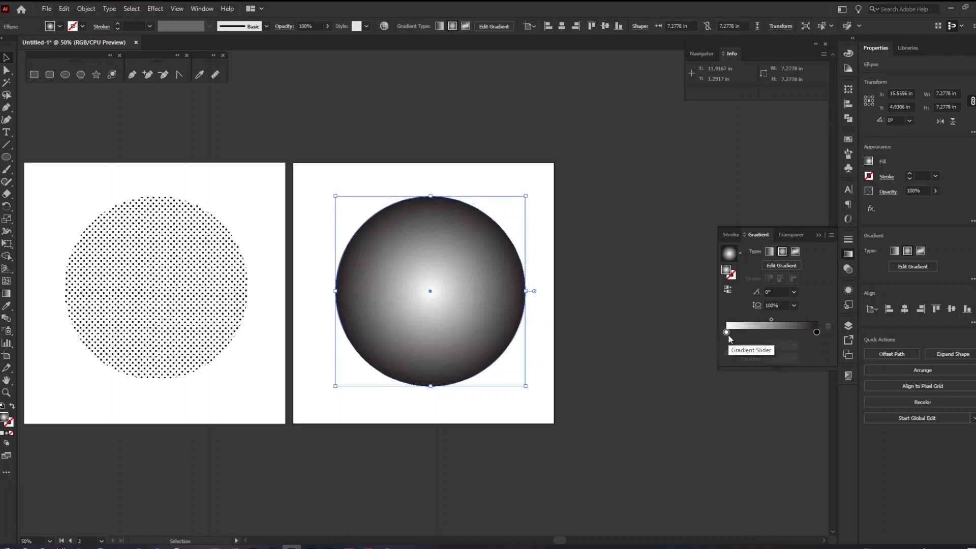
pyautogui.moveTo(727, 332)
pyautogui.mouseDown()
pyautogui.moveTo(795, 332)
pyautogui.moveTo(725, 333)
pyautogui.mouseUp()
pyautogui.moveTo(786, 332)
pyautogui.mouseDown()
pyautogui.moveTo(824, 331)
pyautogui.moveTo(781, 318)
pyautogui.mouseUp()
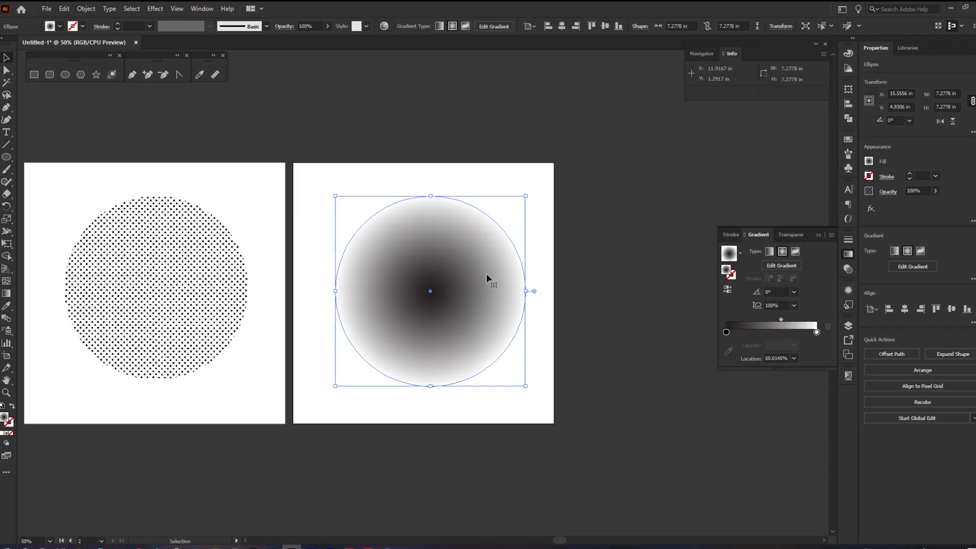
# - Apply the Color Halftone effect to the gradient circle with all channel screen angles at 45 degrees, and deselect it
pyautogui.click(155, 9)
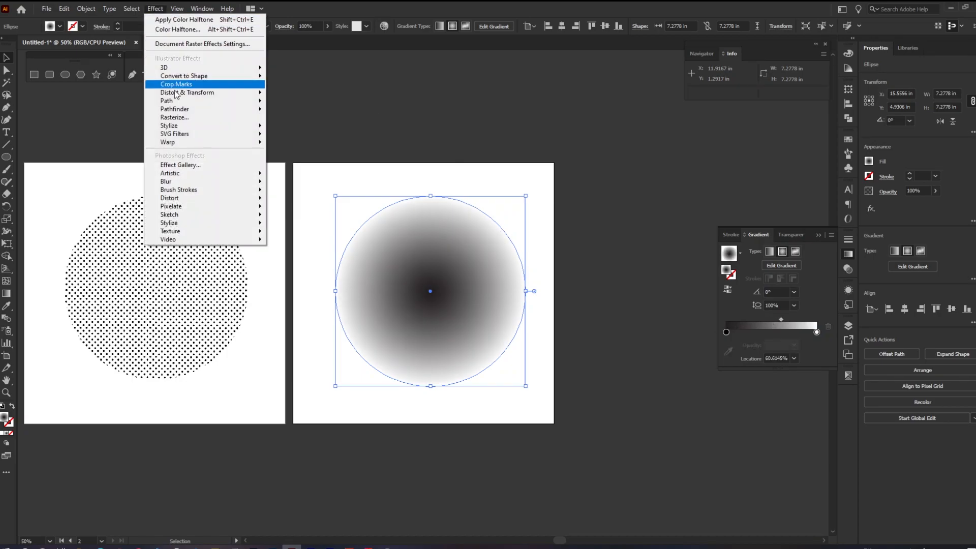
pyautogui.moveTo(202, 207)
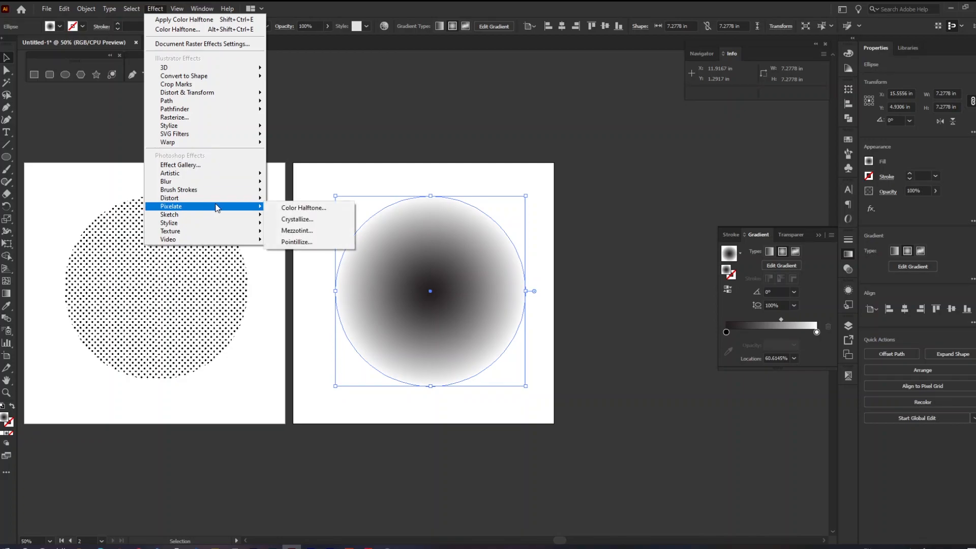
pyautogui.click(294, 209)
pyautogui.click(798, 160)
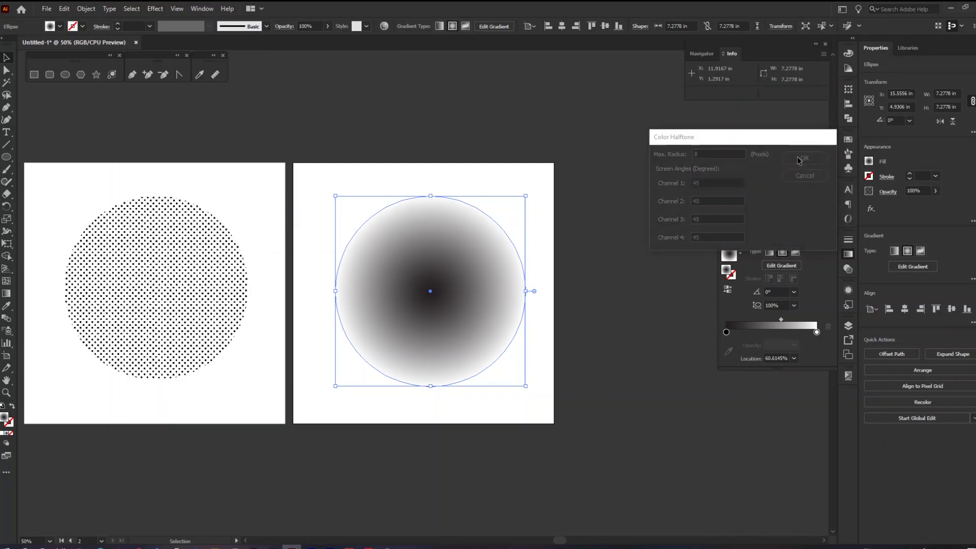
pyautogui.click(625, 232)
# - Examine how the halftone dot size varies from the gradient circle's dark centre to its light edge
pyautogui.scroll(-1, 407, 325)
pyautogui.scroll(3, 407, 325)
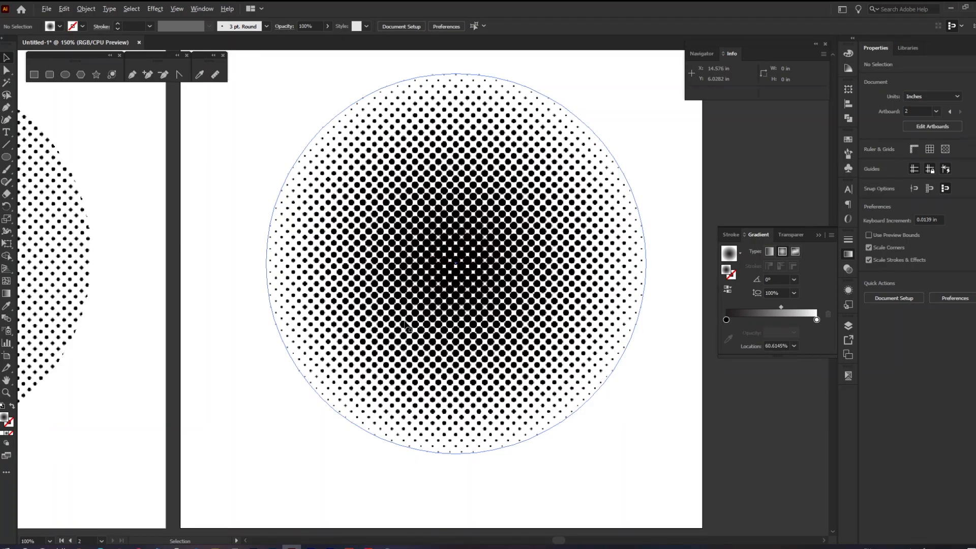
pyautogui.scroll(1, 405, 321)
pyautogui.scroll(-1, 473, 248)
pyautogui.scroll(1, 474, 250)
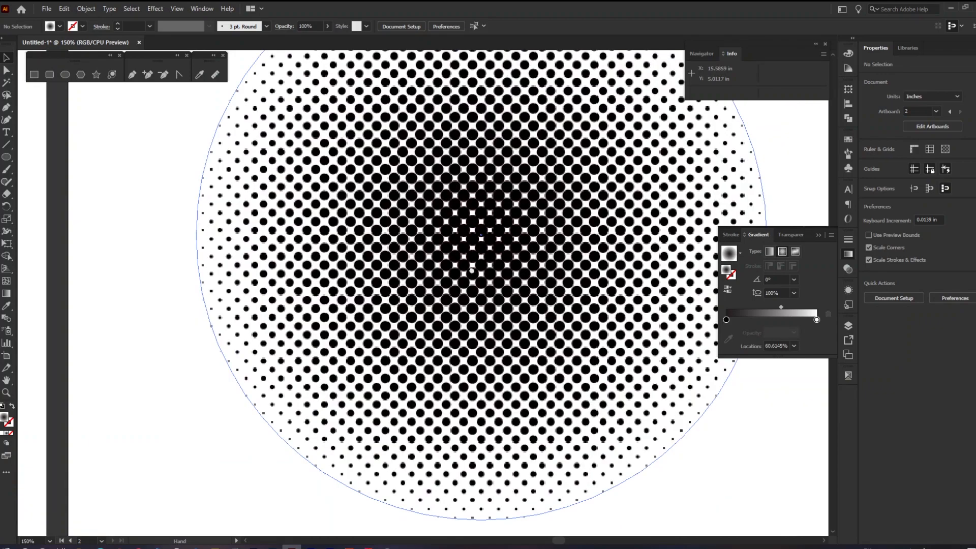
pyautogui.scroll(-1, 413, 299)
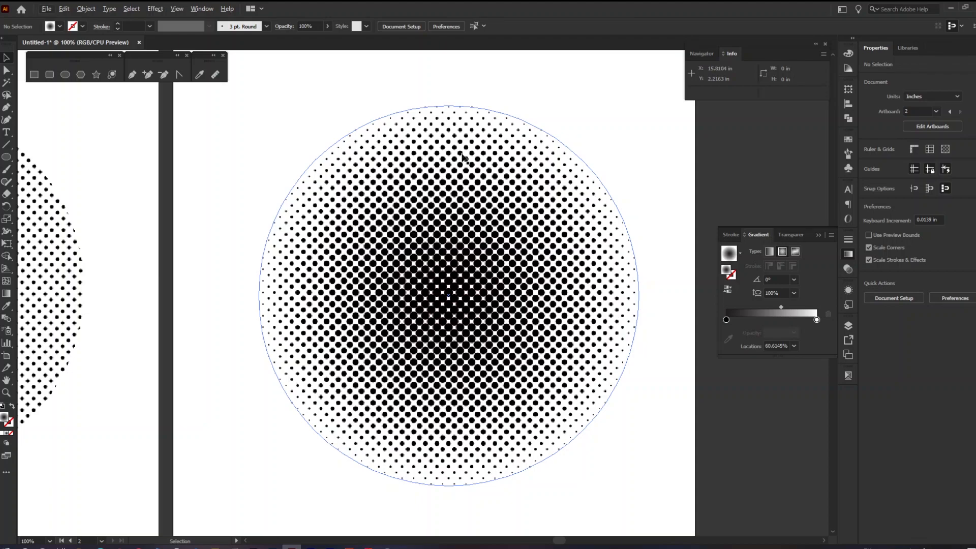
pyautogui.scroll(-1, 462, 155)
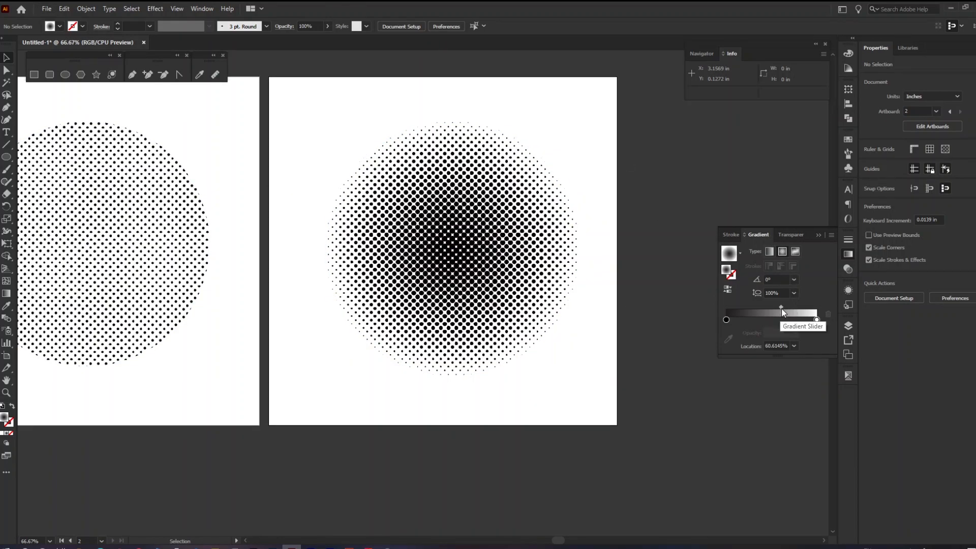
# - Move the halftone circle's gradient midpoint to about 23.7% so the dots shrink faster towards the edge
pyautogui.click(506, 283)
pyautogui.moveTo(781, 320); pyautogui.dragTo(747, 317)
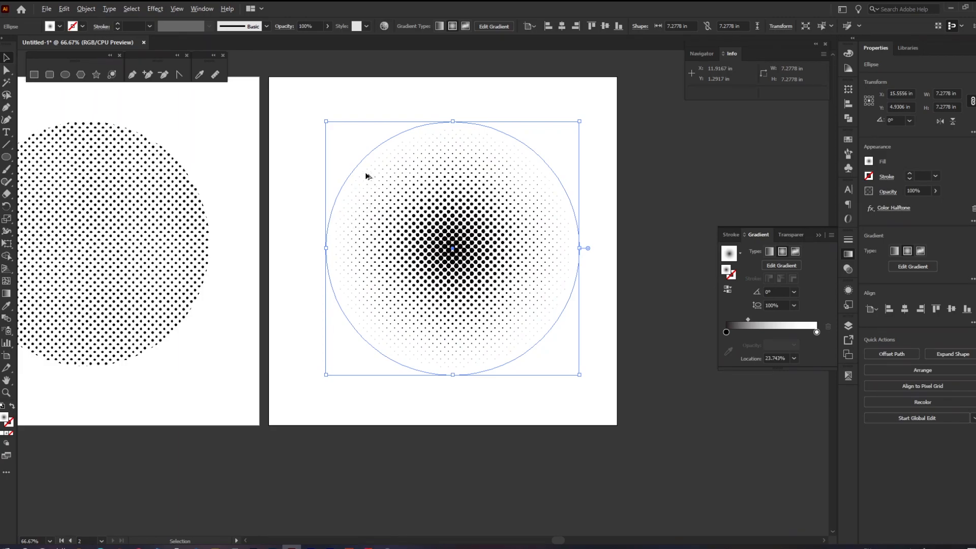
pyautogui.scroll(2, 363, 175)
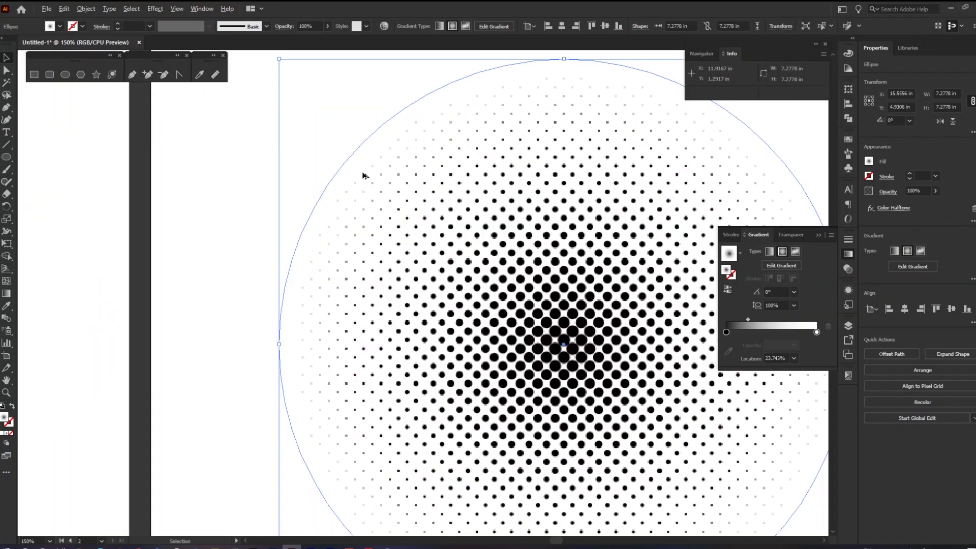
pyautogui.scroll(-3, 362, 176)
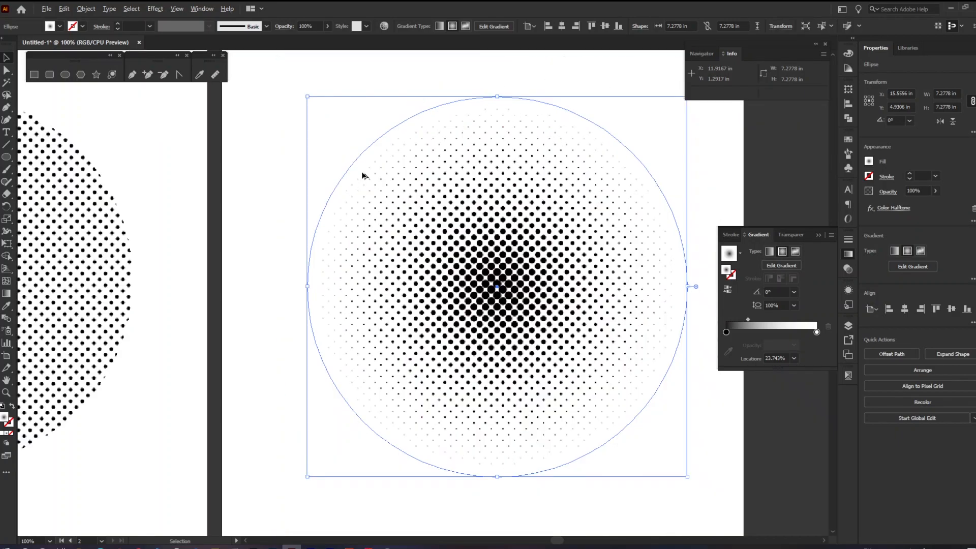
# - Switch to Photoshop and create a 1000 x 1000 px RGB document at 300 ppi with a white background
pyautogui.click(277, 547)
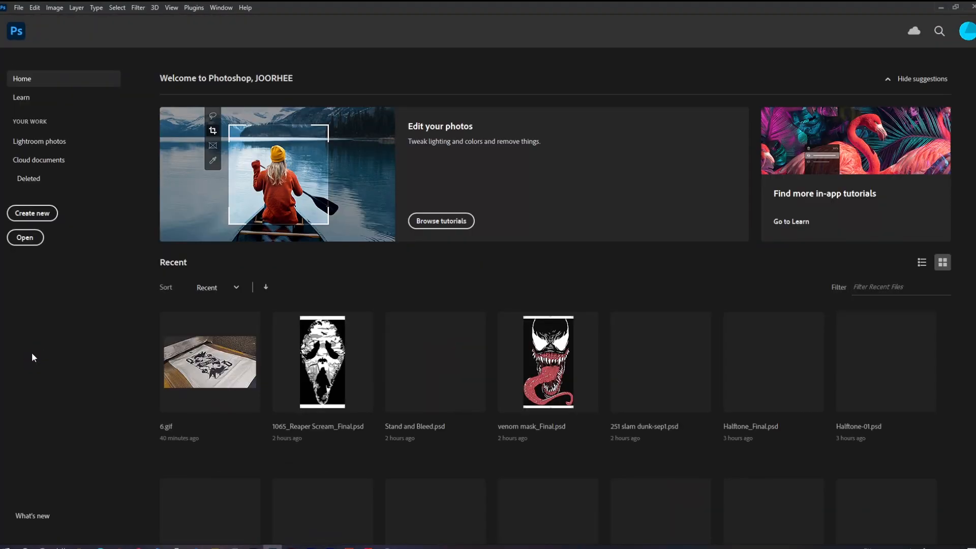
pyautogui.click(43, 211)
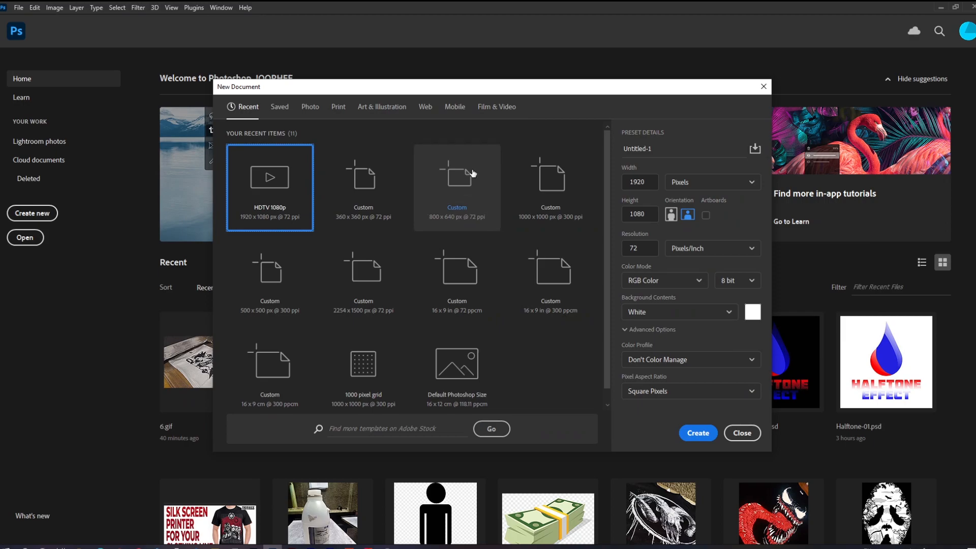
pyautogui.click(528, 173)
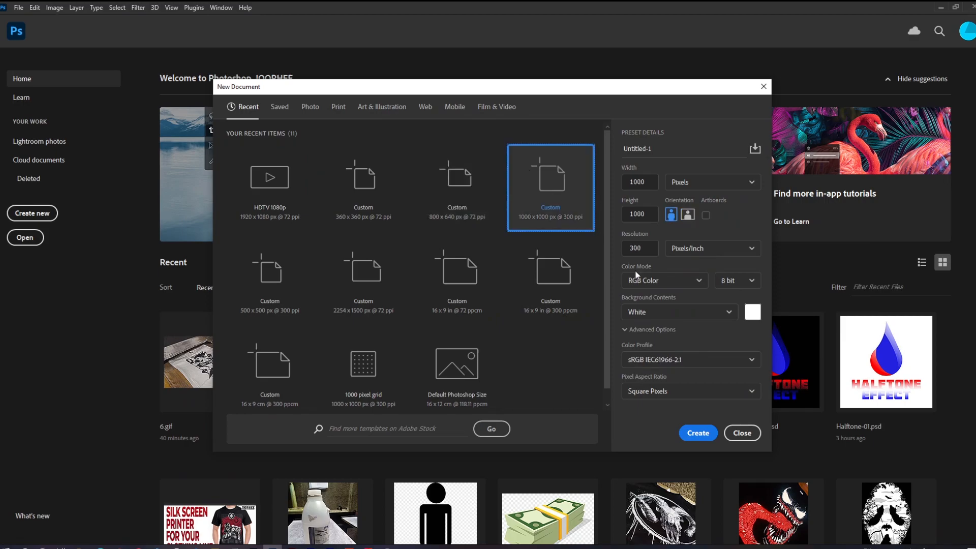
pyautogui.click(697, 433)
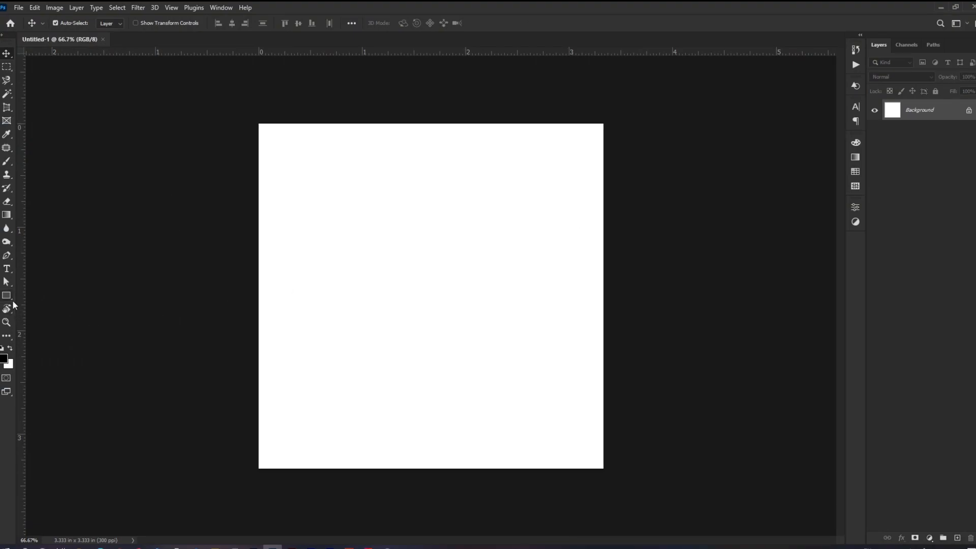
# - Draw a black-filled circle about 2.71 in across with the Ellipse tool and centre it on the canvas
pyautogui.click(10, 299)
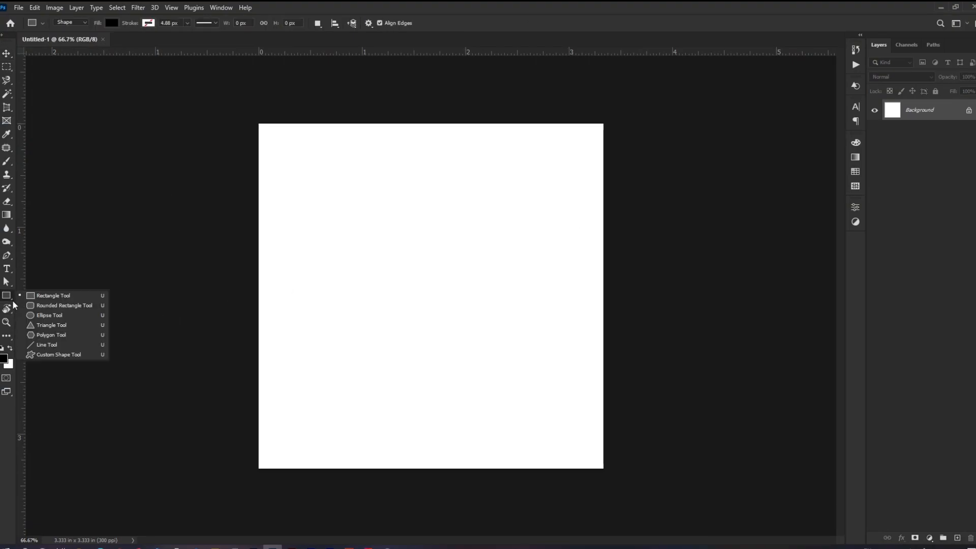
pyautogui.click(48, 311)
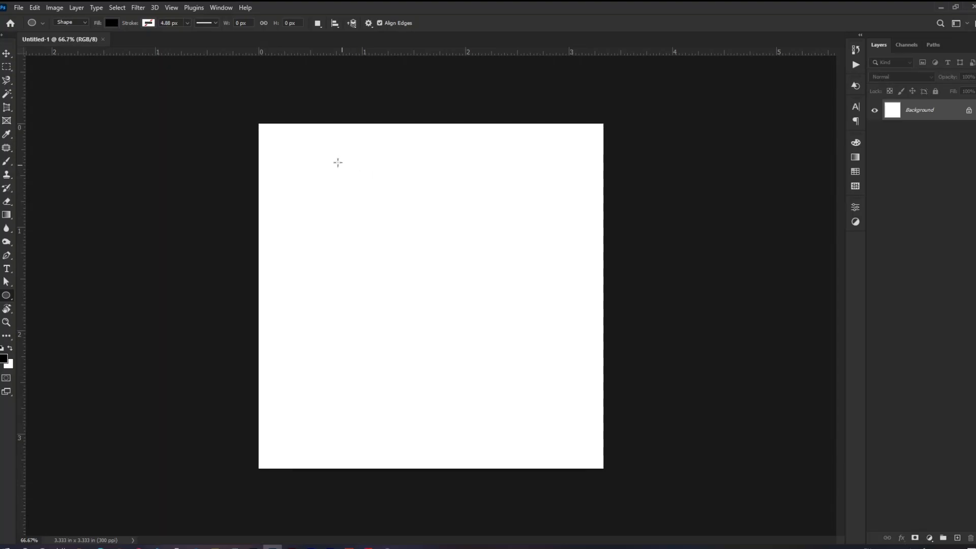
pyautogui.moveTo(564, 388); pyautogui.dragTo(576, 444)
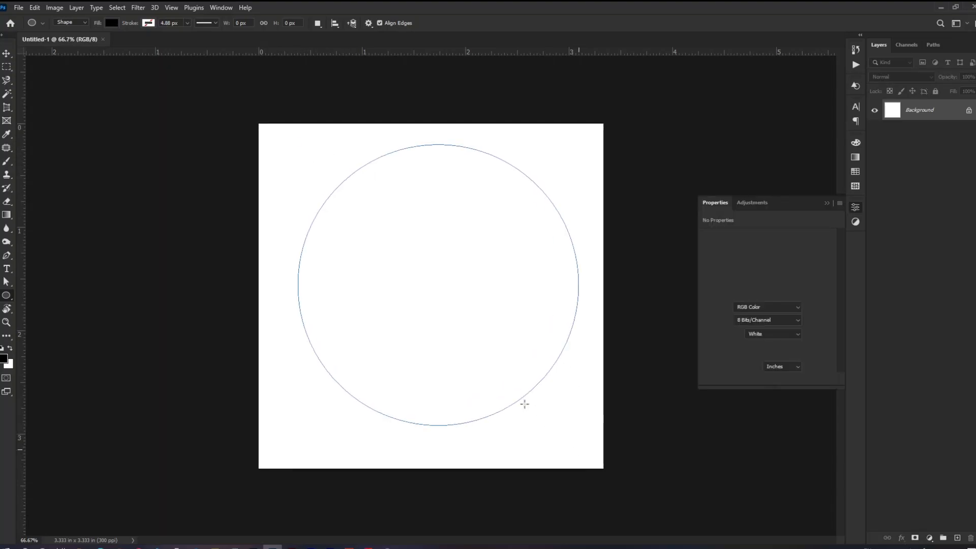
pyautogui.press('v')
pyautogui.moveTo(480, 279); pyautogui.dragTo(475, 290)
# - Change the circle shape layer's fill colour to a light neutral grey
pyautogui.doubleClick(892, 110)
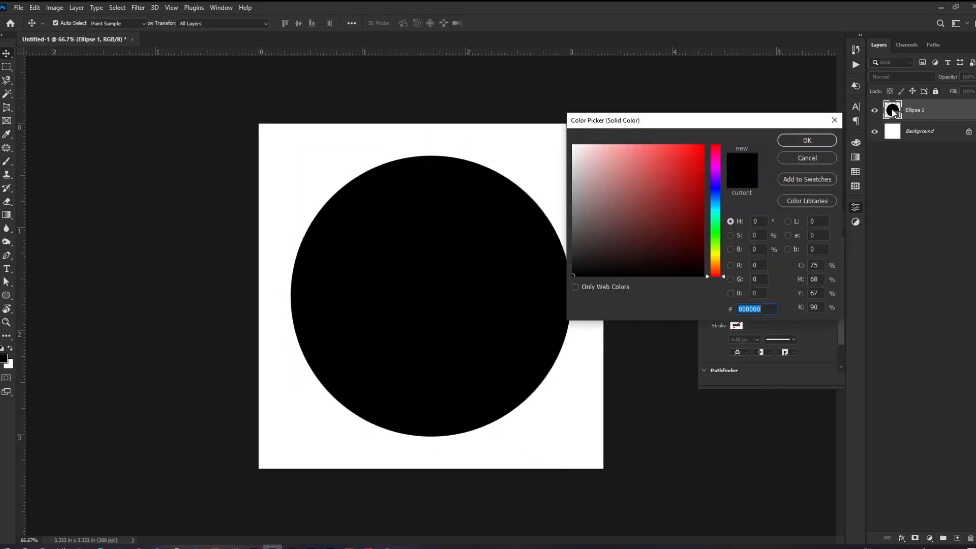
pyautogui.moveTo(616, 212); pyautogui.dragTo(544, 185)
pyautogui.click(799, 140)
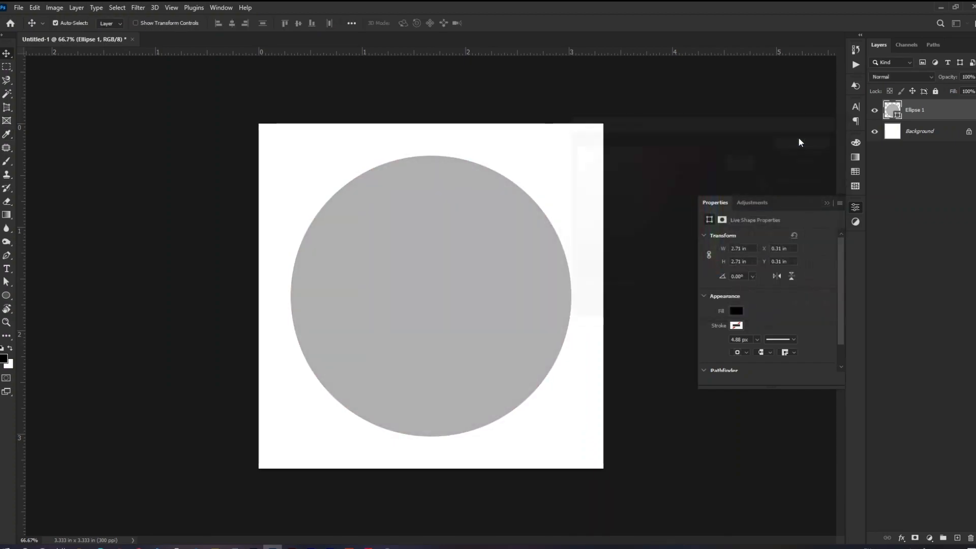
# - Convert the grey circle to a smart object and apply Color Halftone with an 8-pixel max radius and all screen angles at 45°
pyautogui.click(136, 8)
pyautogui.moveTo(176, 183)
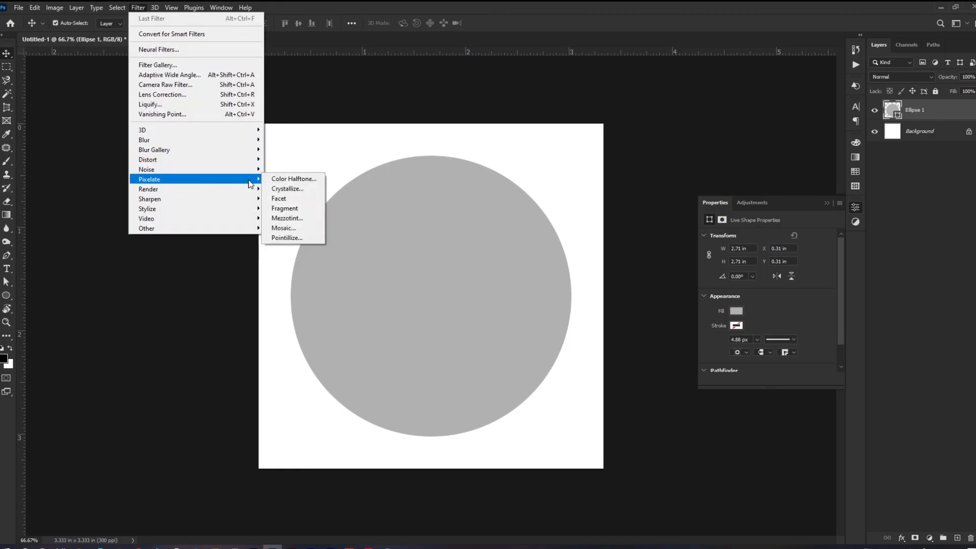
pyautogui.click(269, 179)
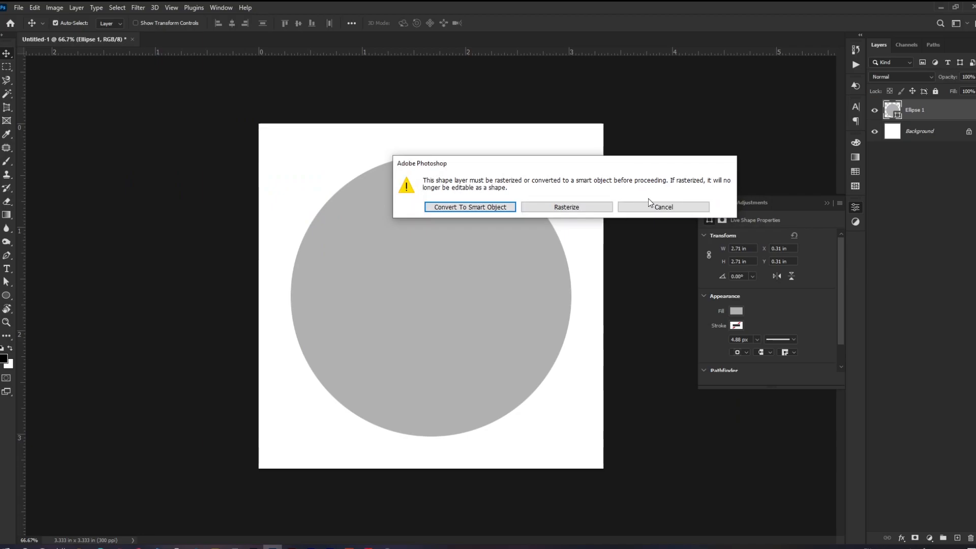
pyautogui.click(478, 208)
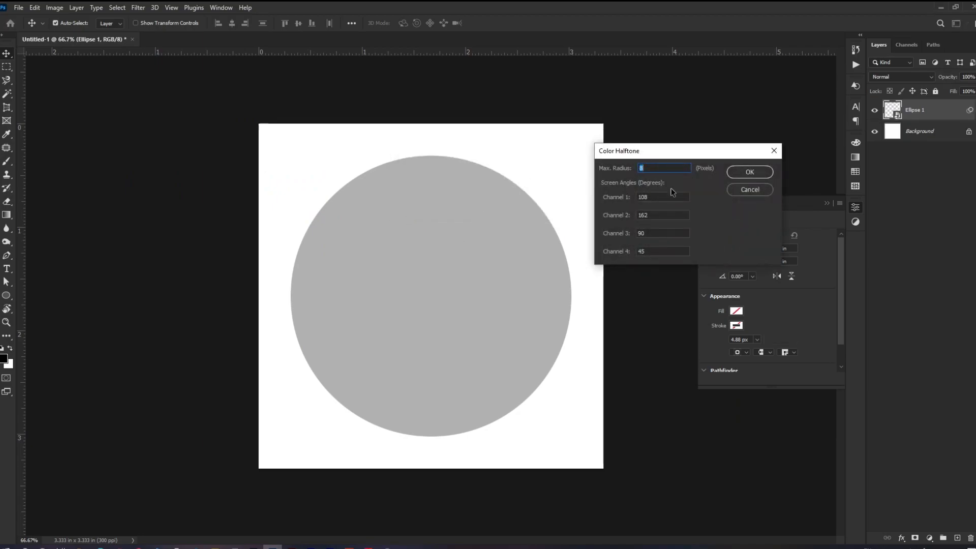
pyautogui.doubleClick(660, 196)
pyautogui.write('45')
pyautogui.press('Tab')
pyautogui.write('45')
pyautogui.click(738, 173)
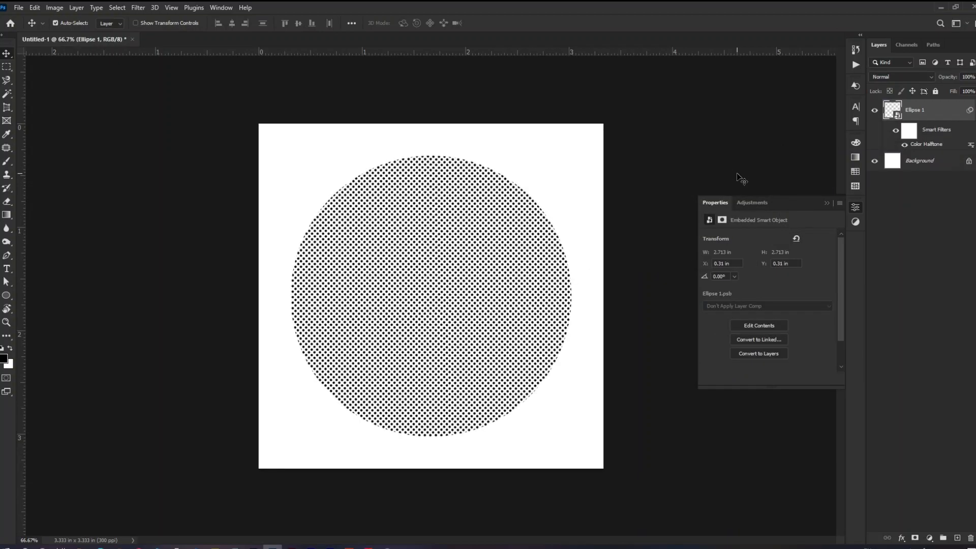
# - Open the halftone circle's smart object contents, change the fill to dark grey #555555 and save to update the main document
pyautogui.scroll(8, 391, 281)
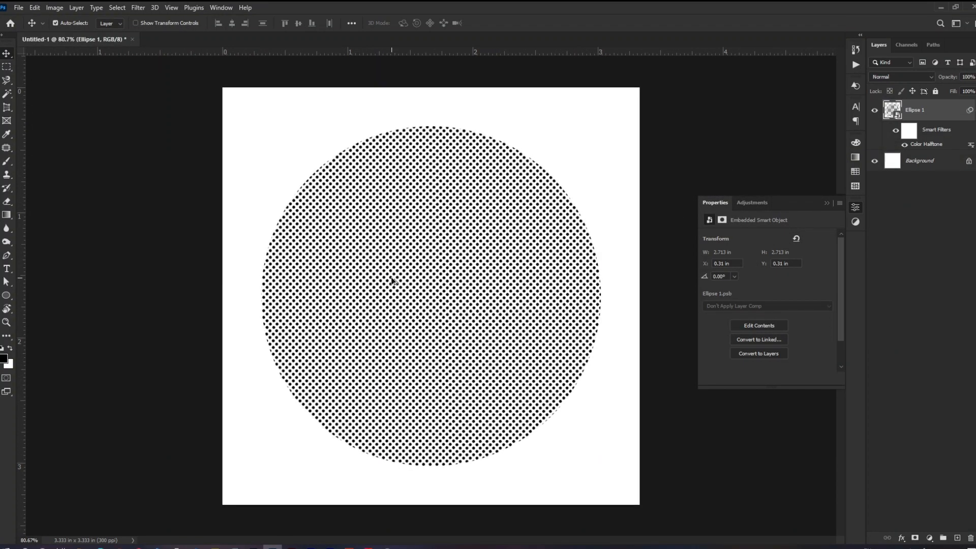
pyautogui.scroll(2, 391, 280)
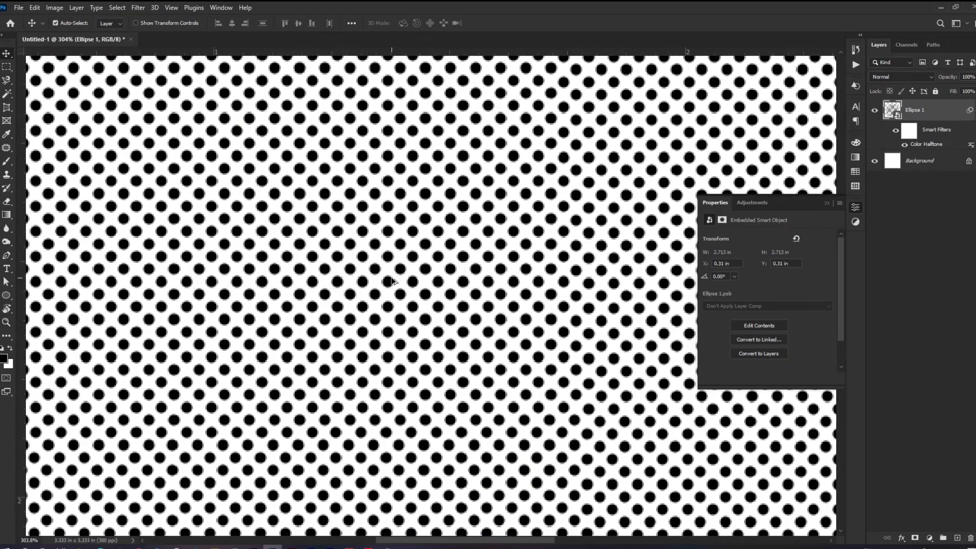
pyautogui.scroll(-5, 391, 280)
pyautogui.scroll(-2, 392, 280)
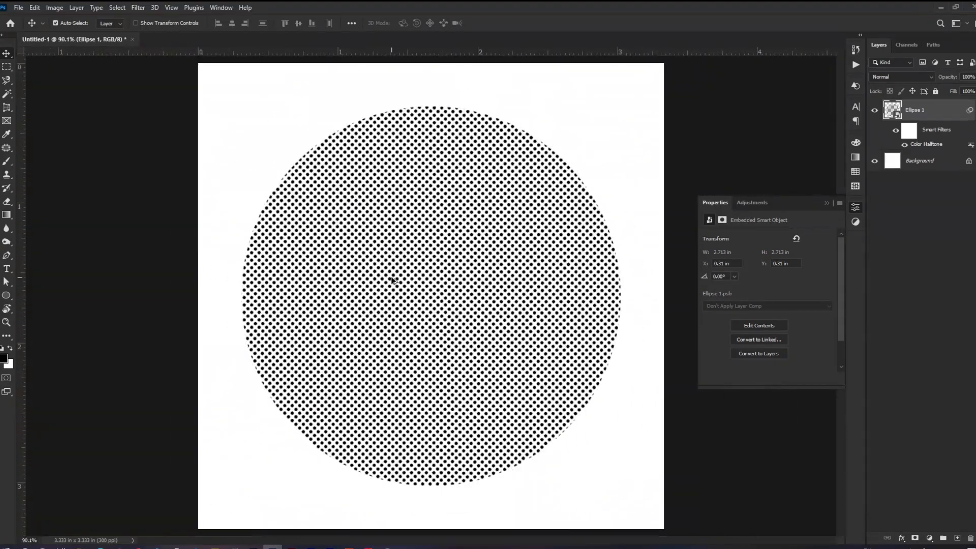
pyautogui.doubleClick(891, 110)
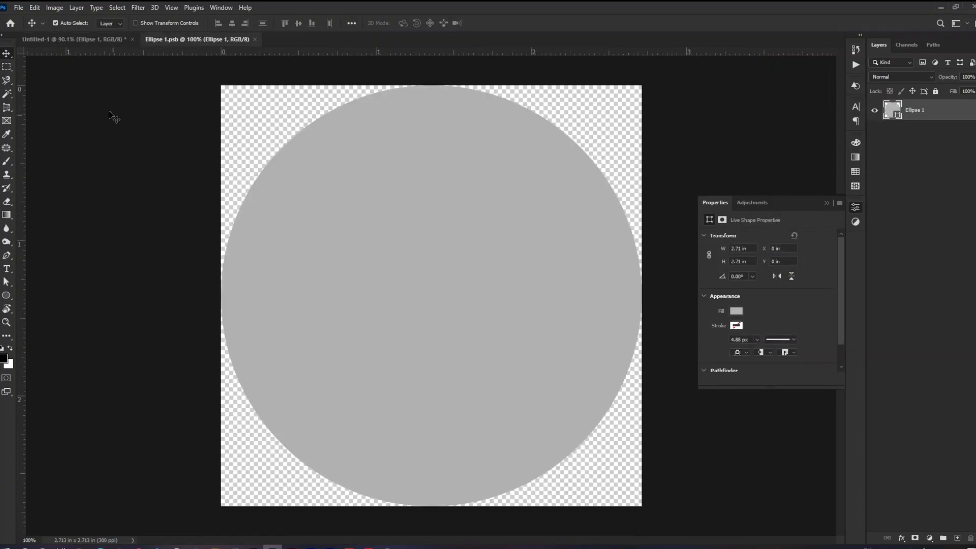
pyautogui.doubleClick(897, 111)
pyautogui.moveTo(612, 201)
pyautogui.mouseDown()
pyautogui.moveTo(577, 209)
pyautogui.moveTo(565, 233)
pyautogui.mouseUp()
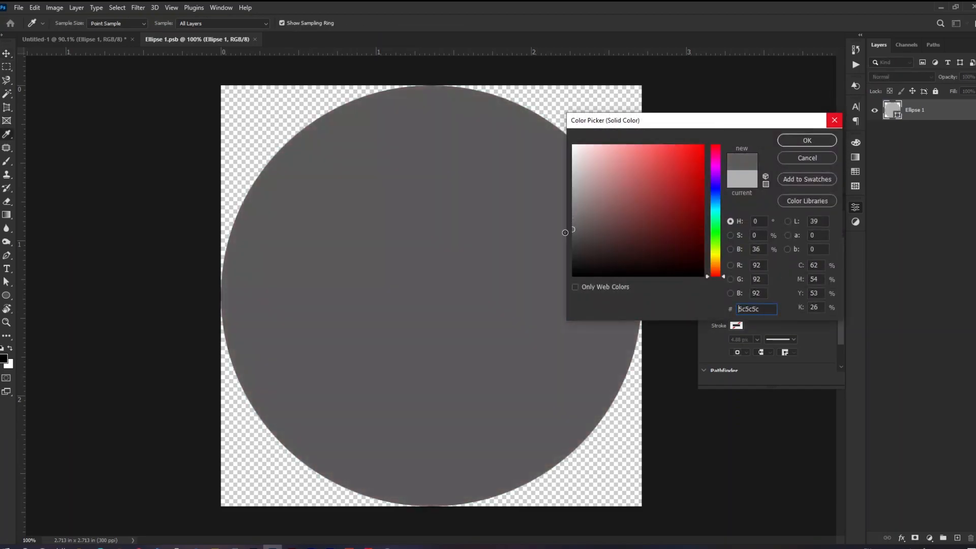
pyautogui.click(806, 140)
pyautogui.hotkey('ctrl', 's')
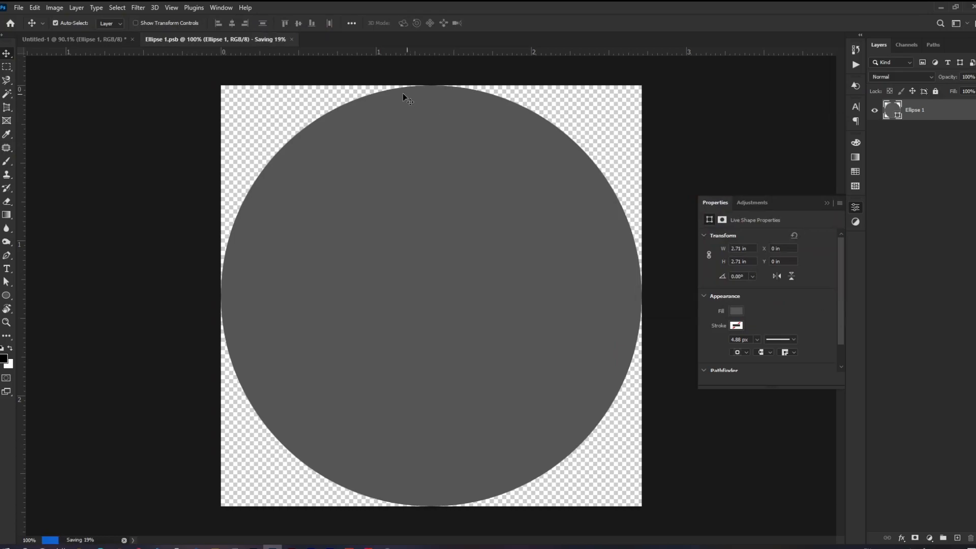
pyautogui.click(109, 39)
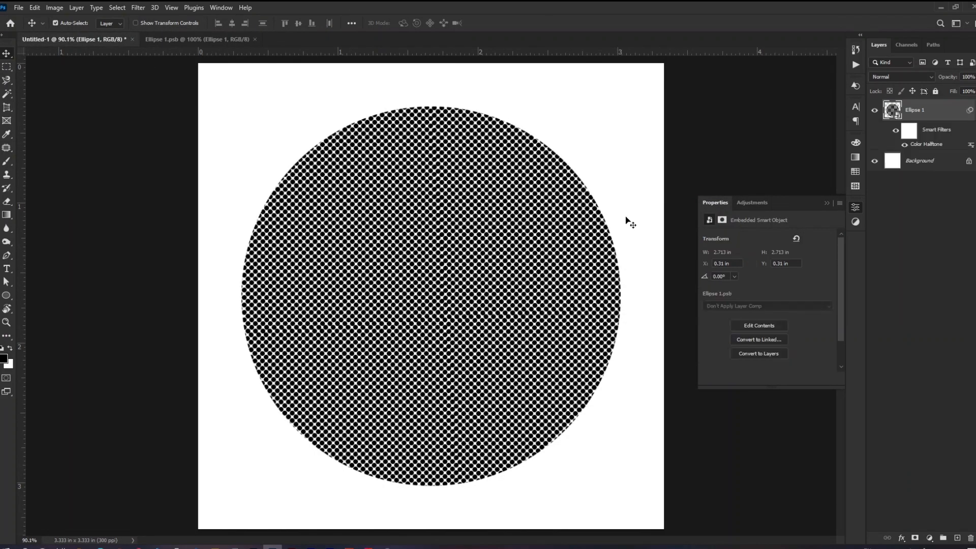
# - Change the circle's fill inside the smart object to light grey #dedede, save it and return to the main document
pyautogui.click(197, 41)
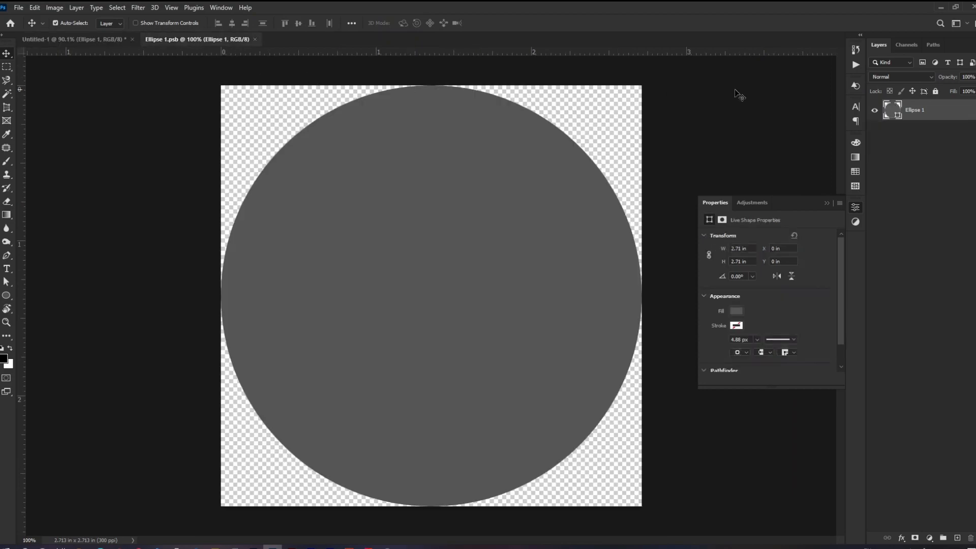
pyautogui.doubleClick(898, 112)
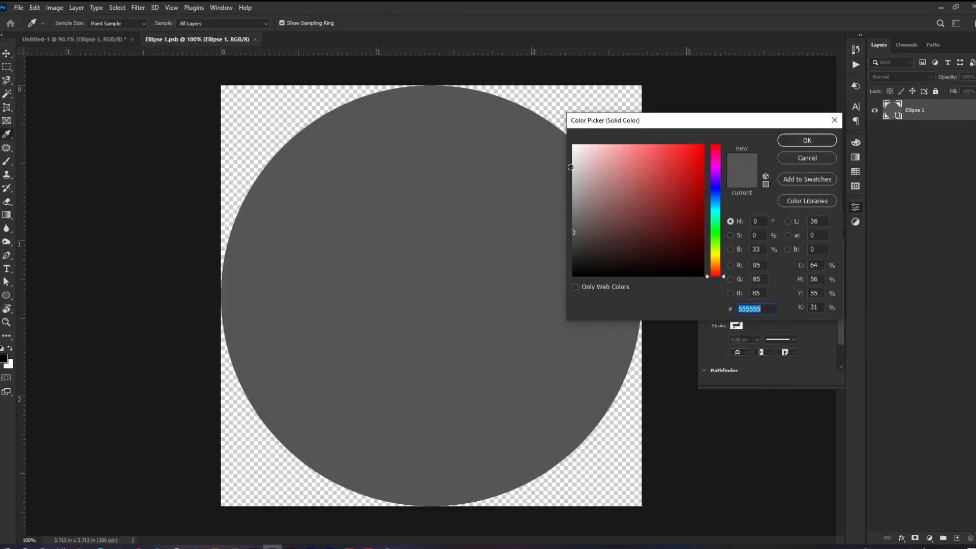
pyautogui.write('ededed')
pyautogui.click(551, 162)
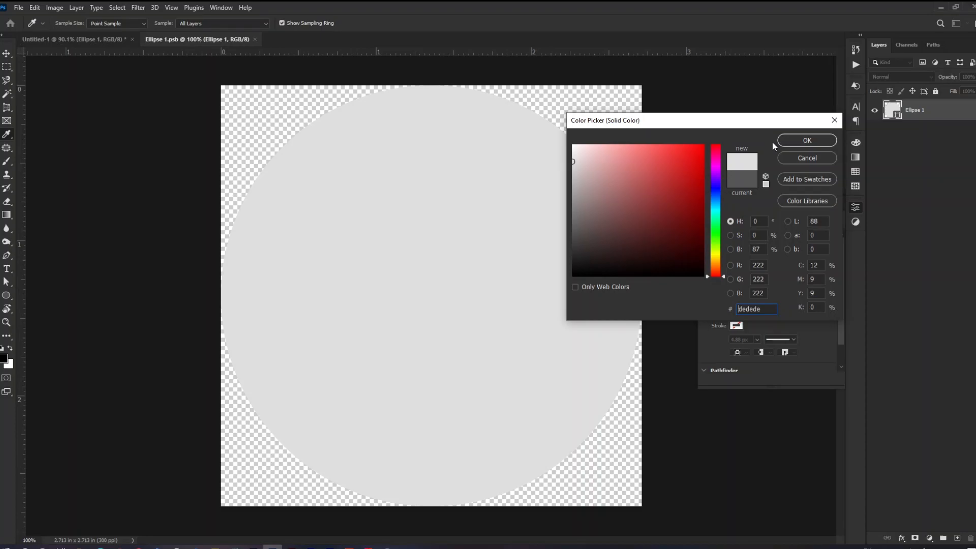
pyautogui.click(807, 140)
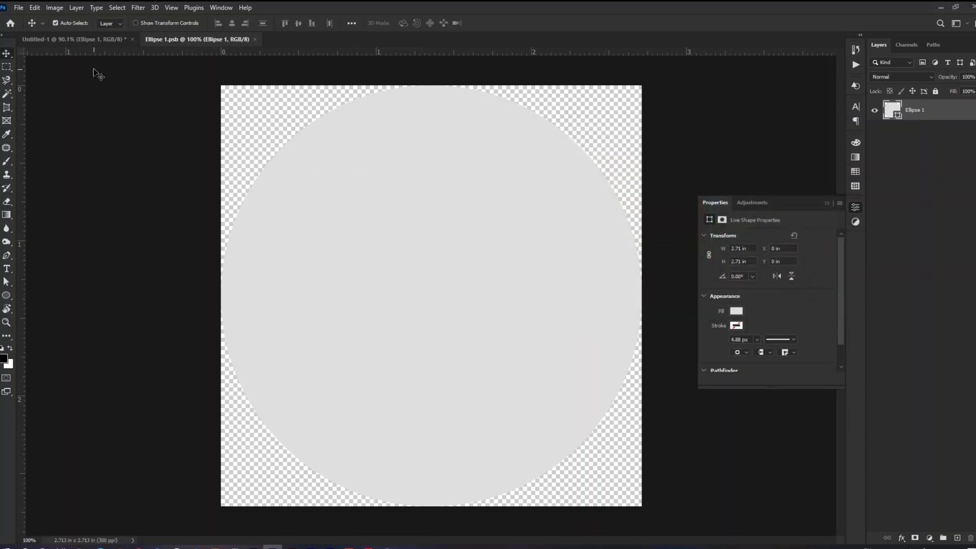
pyautogui.click(78, 40)
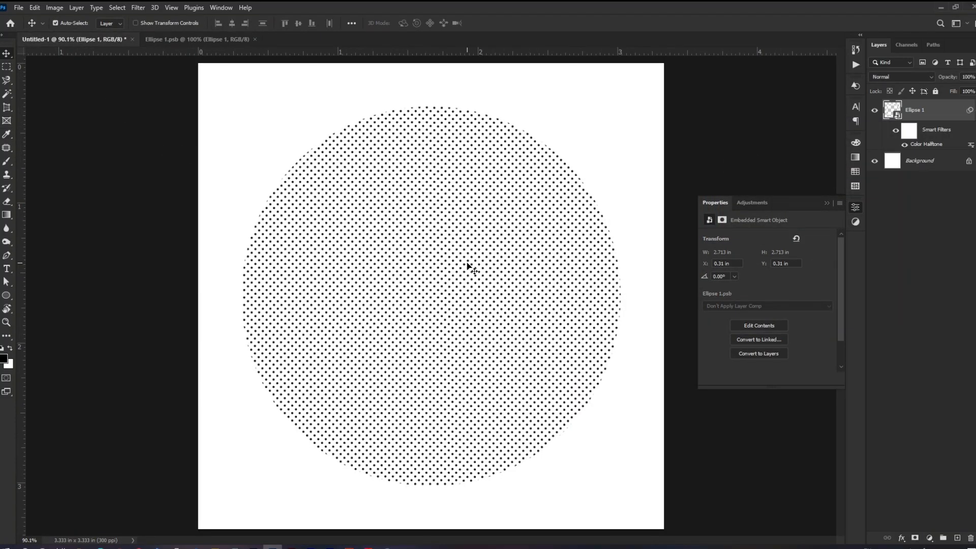
# - Edit the circle's Color Halftone smart filter, setting the max radius to 10 pixels
pyautogui.scroll(3, 469, 267)
pyautogui.scroll(2, 469, 268)
pyautogui.scroll(-4, 467, 269)
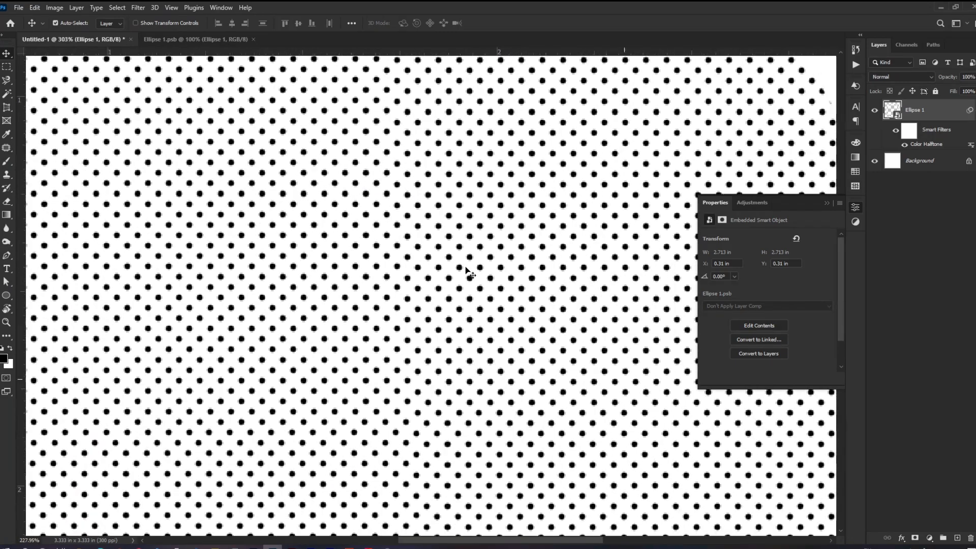
pyautogui.scroll(-1, 467, 274)
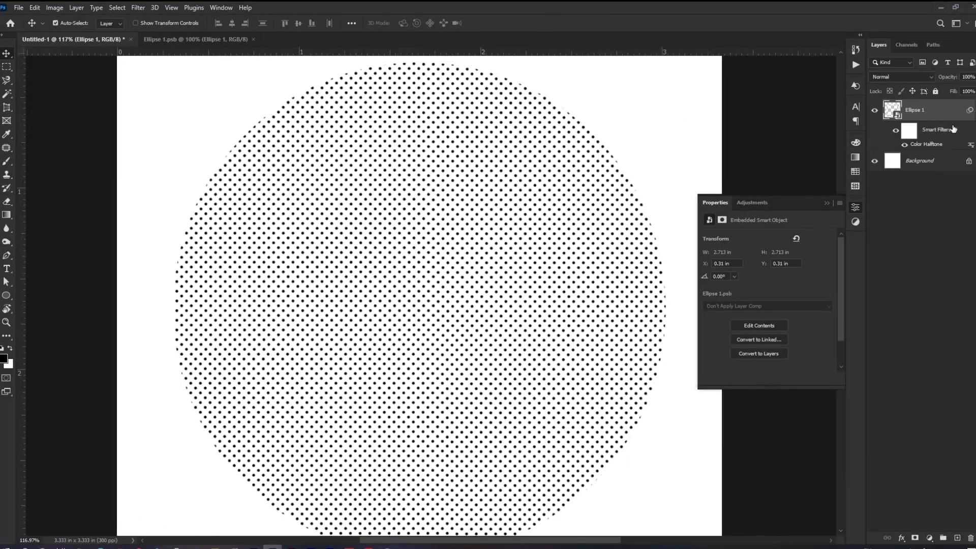
pyautogui.doubleClick(938, 142)
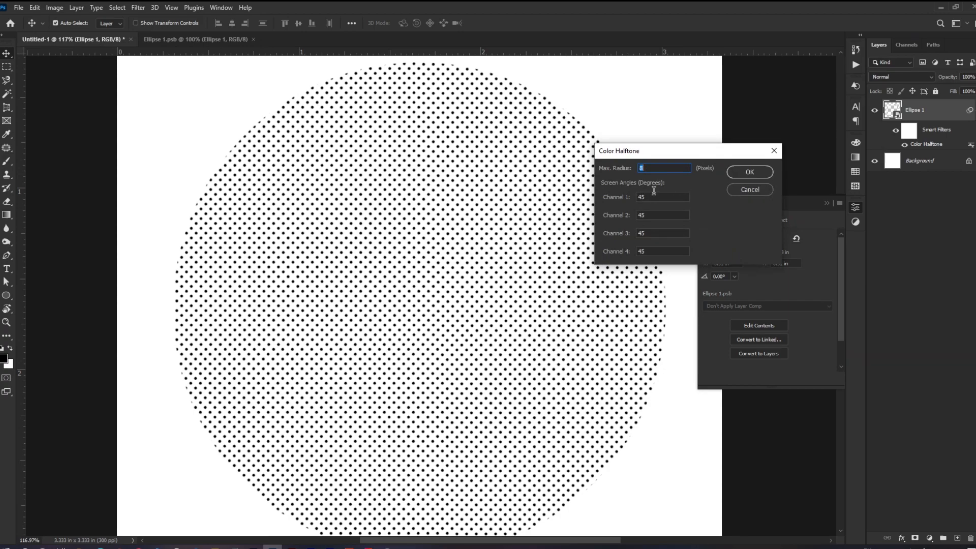
pyautogui.press('Return')
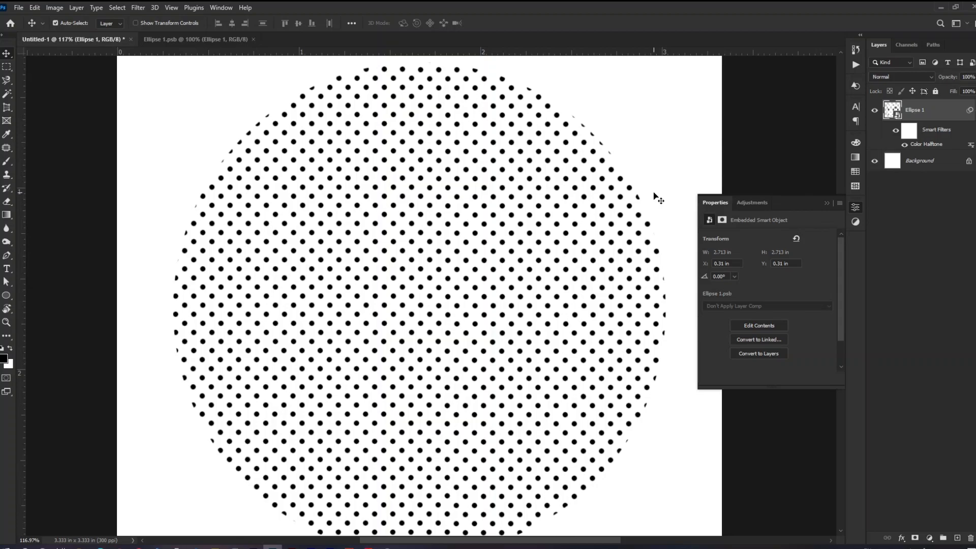
pyautogui.scroll(-1, 655, 194)
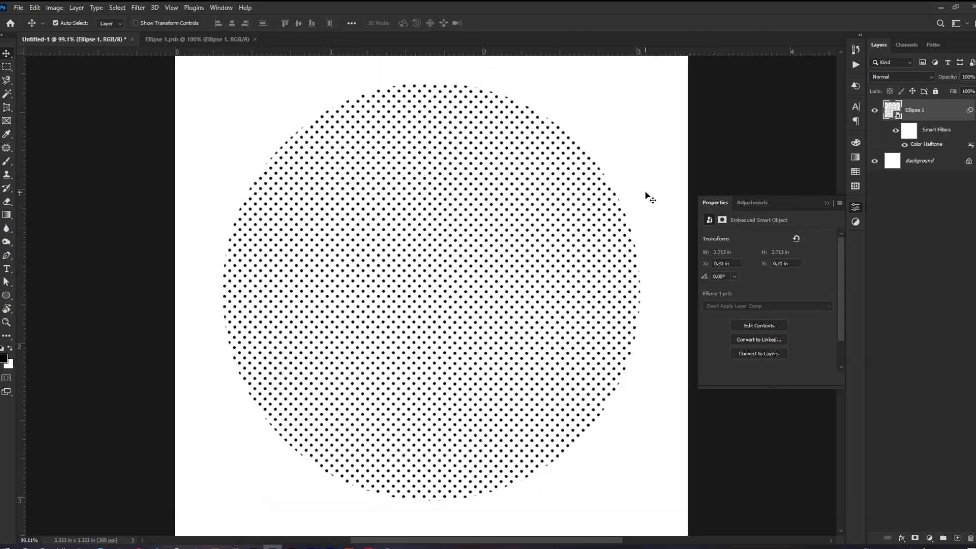
# - Hide the halftone circle layer and draw a second black circle about 2.27 in across near the canvas centre
pyautogui.click(874, 111)
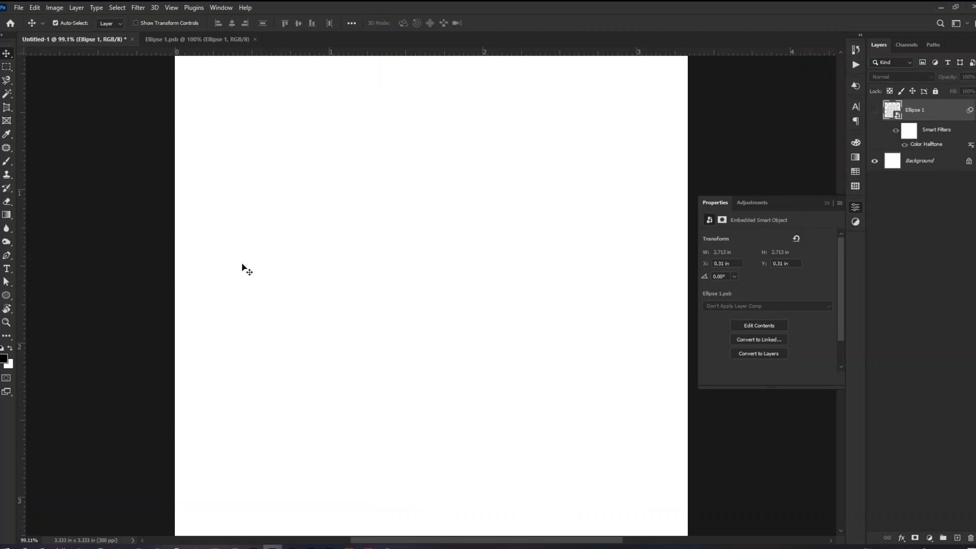
pyautogui.click(6, 296)
pyautogui.moveTo(266, 119); pyautogui.dragTo(615, 500)
pyautogui.press('v')
pyautogui.moveTo(454, 279); pyautogui.dragTo(440, 258)
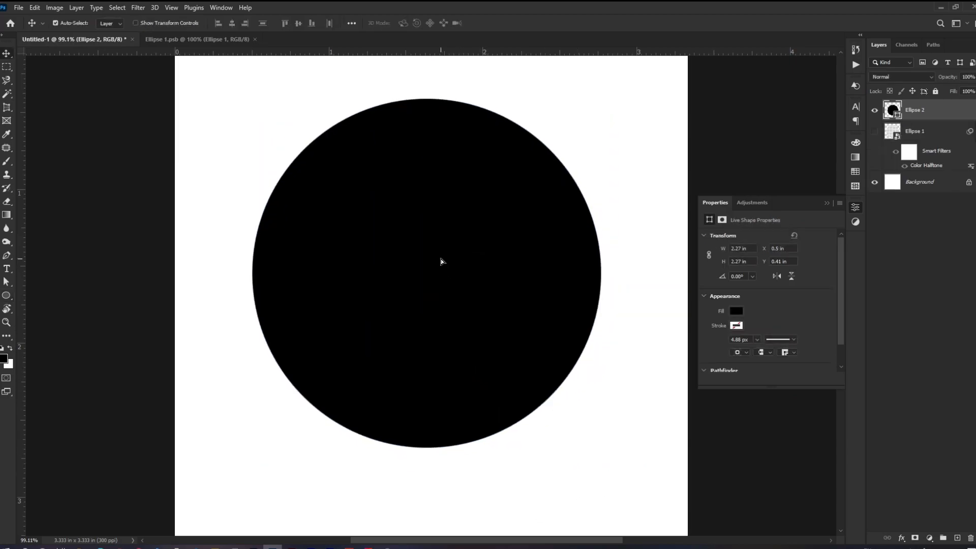
# - Scale the new black circle up proportionally to about 2.44 in across
pyautogui.hotkey('ctrl', 't')
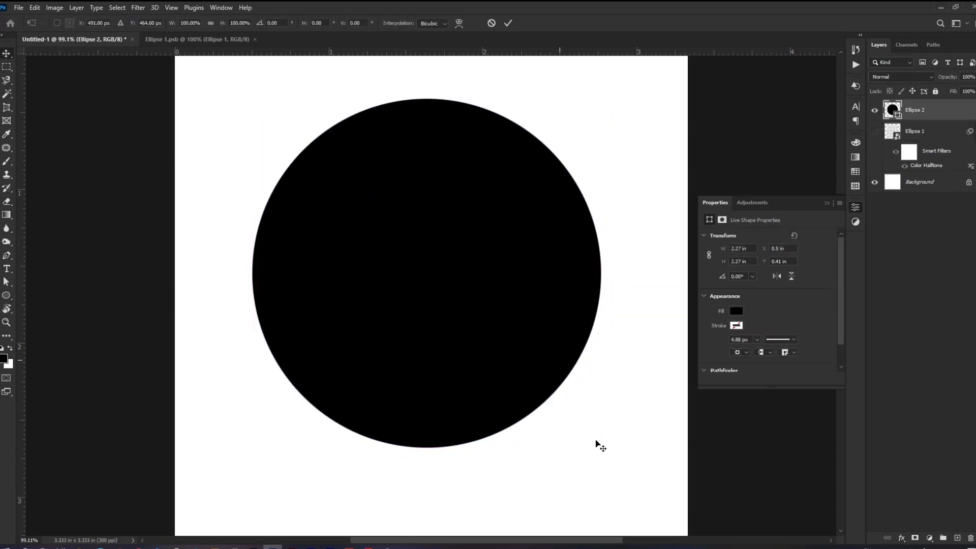
pyautogui.moveTo(600, 447); pyautogui.dragTo(626, 483)
pyautogui.press('Return')
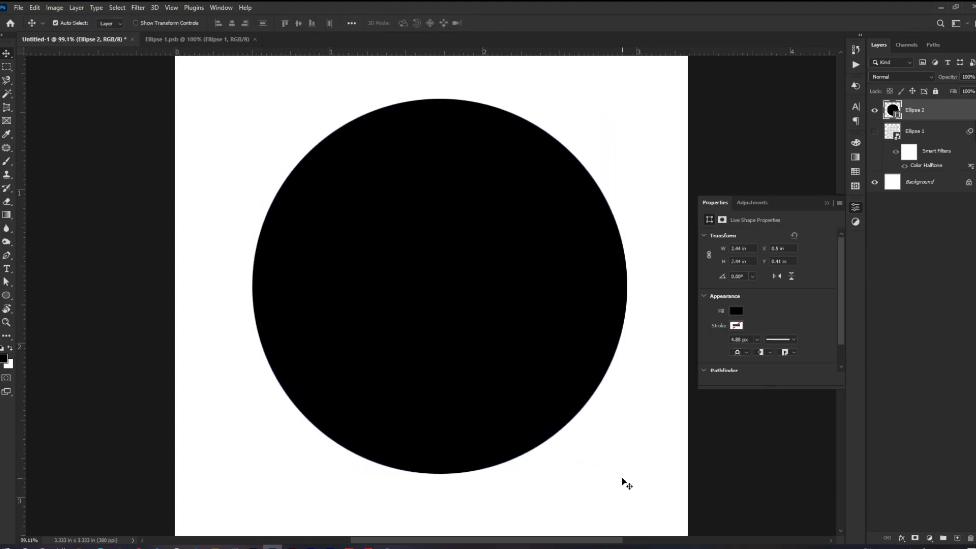
# - Change the new circle's fill to a radial gradient running from black in the centre to white at the edge
pyautogui.click(850, 208)
pyautogui.click(850, 208)
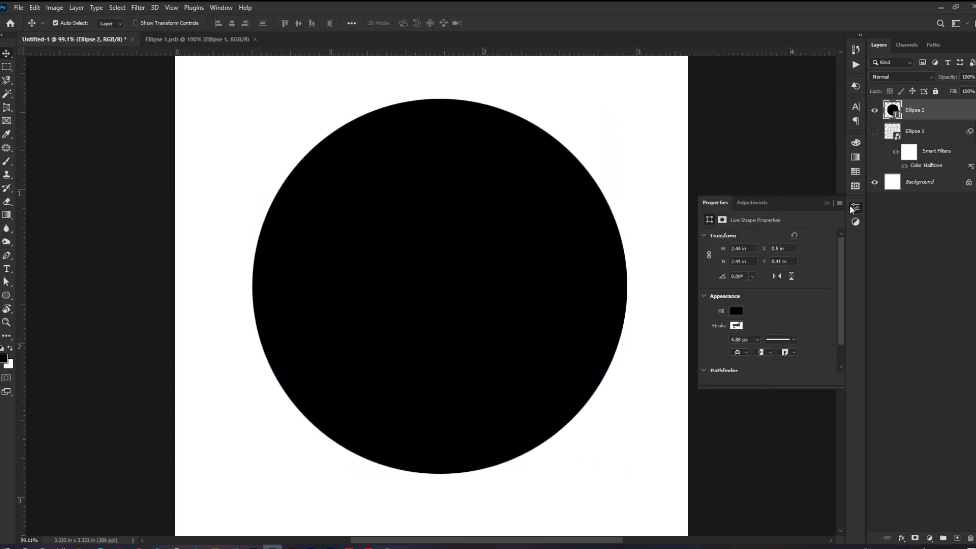
pyautogui.click(740, 313)
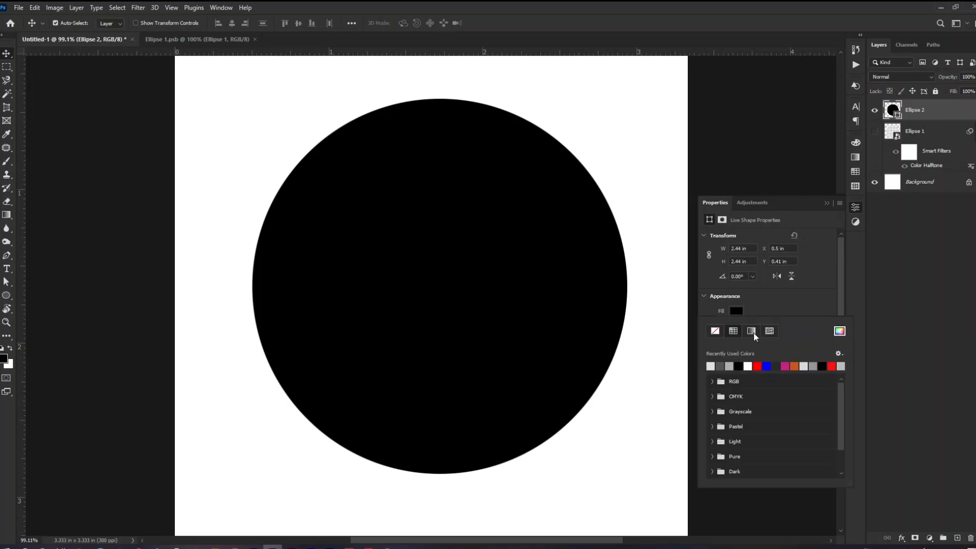
pyautogui.click(751, 331)
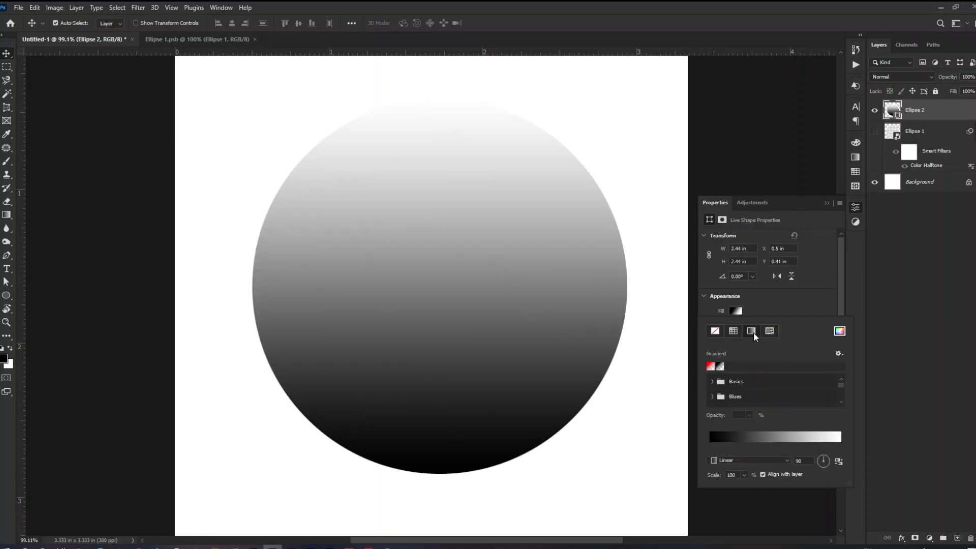
pyautogui.click(749, 460)
pyautogui.click(764, 474)
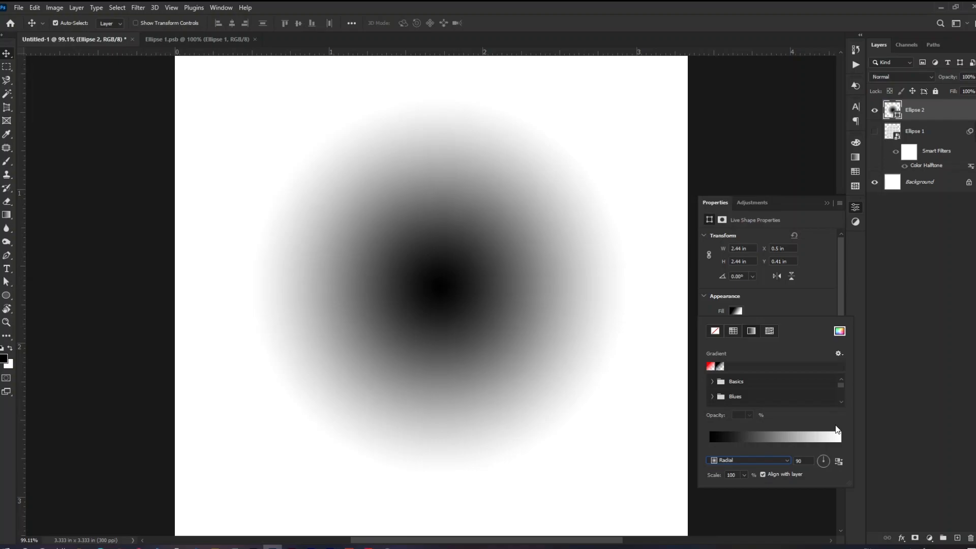
# - Move the black colour stop of the circle's gradient to the 20% location
pyautogui.click(798, 438)
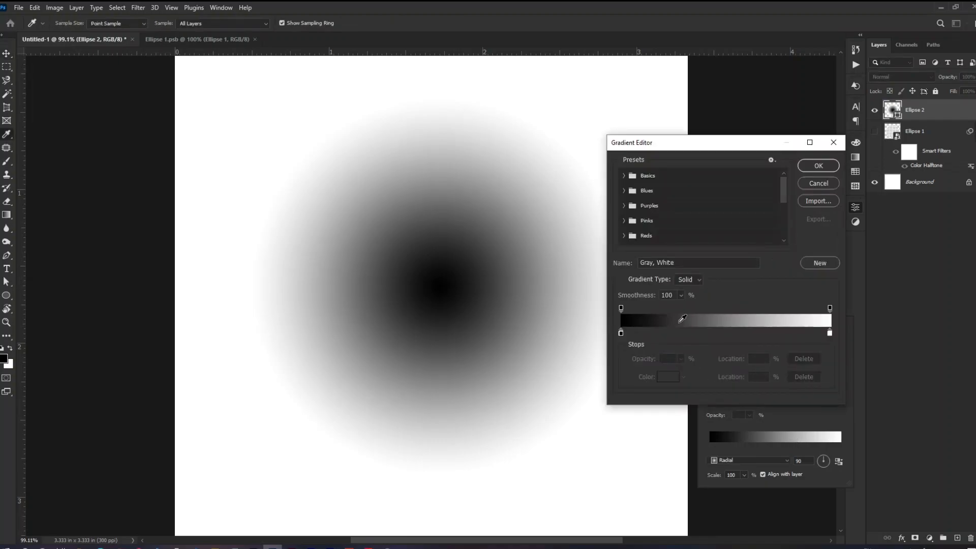
pyautogui.moveTo(625, 309); pyautogui.dragTo(662, 333)
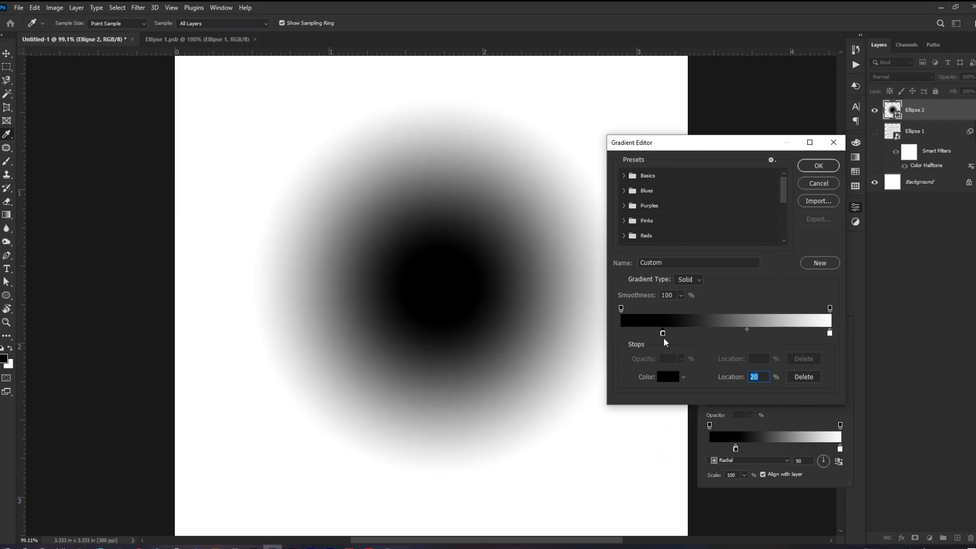
pyautogui.click(810, 166)
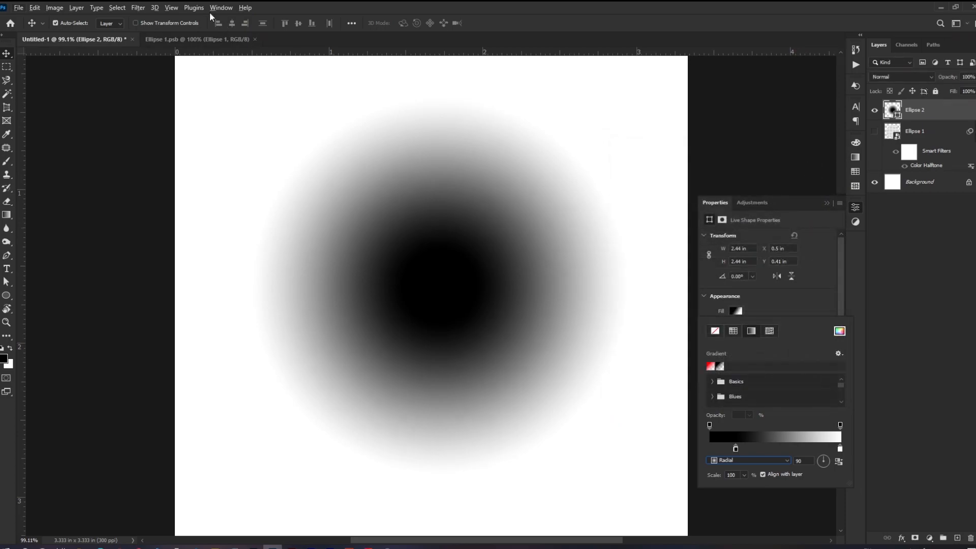
# - Convert the gradient circle to a smart object and apply Color Halftone with a 10-pixel max radius and all screen angles at 45°
pyautogui.click(143, 11)
pyautogui.click(138, 8)
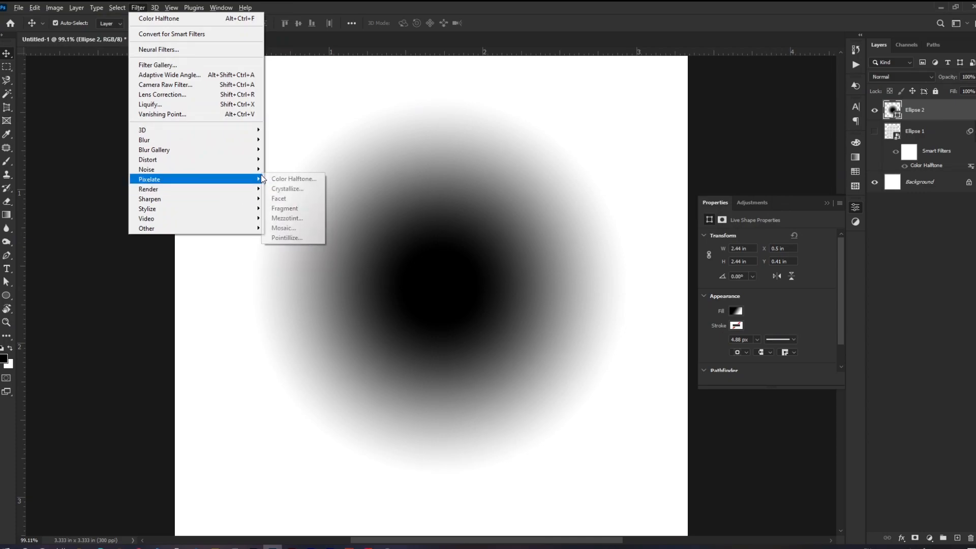
pyautogui.click(274, 179)
pyautogui.click(444, 207)
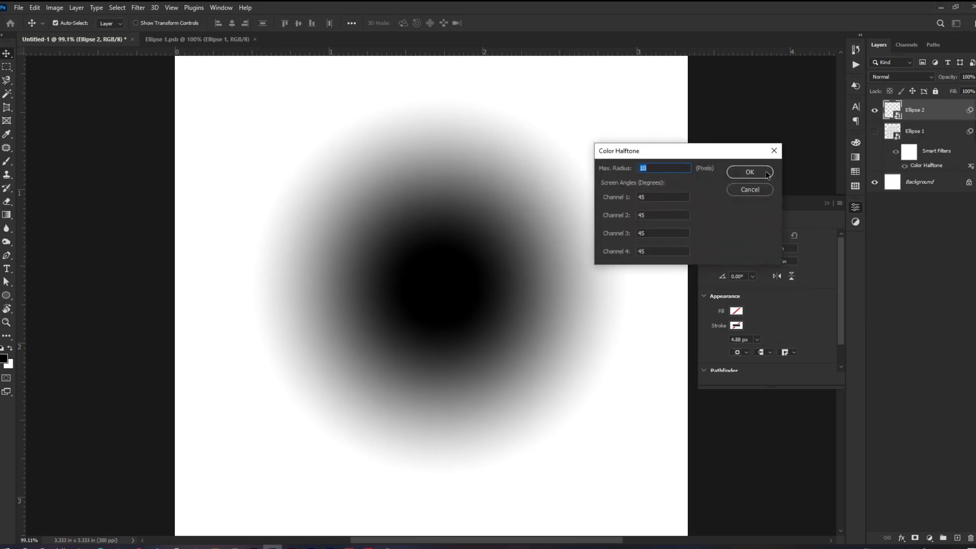
pyautogui.click(749, 173)
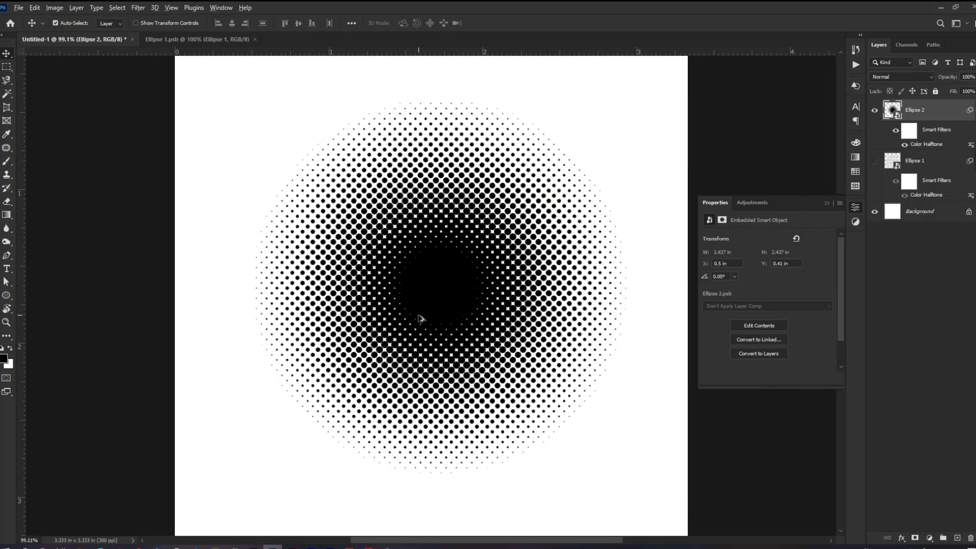
# - Edit the Ellipse 2 smart object's contents, moving the gradient's black colour stop to the start of the ramp, and return to the main document
pyautogui.scroll(3, 420, 318)
pyautogui.scroll(2, 420, 318)
pyautogui.scroll(-5, 403, 257)
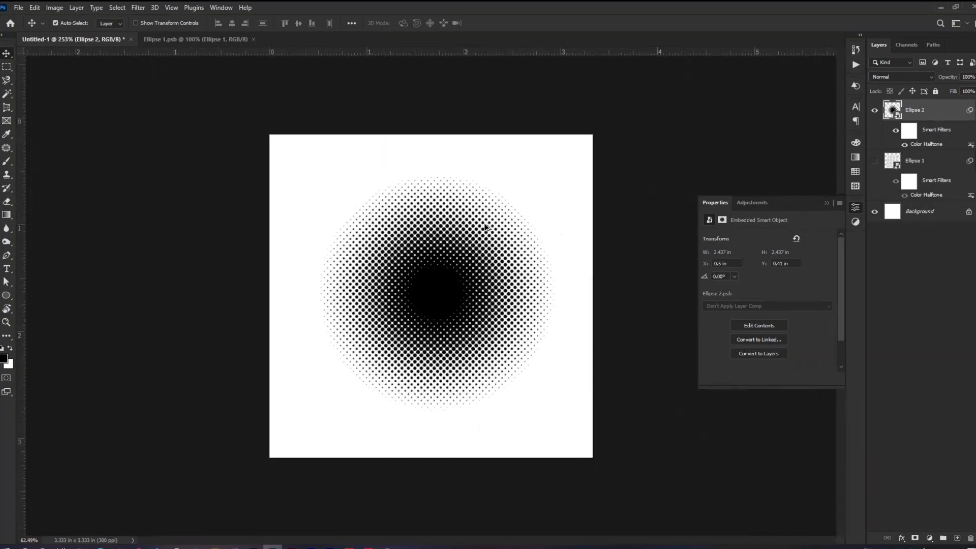
pyautogui.doubleClick(890, 113)
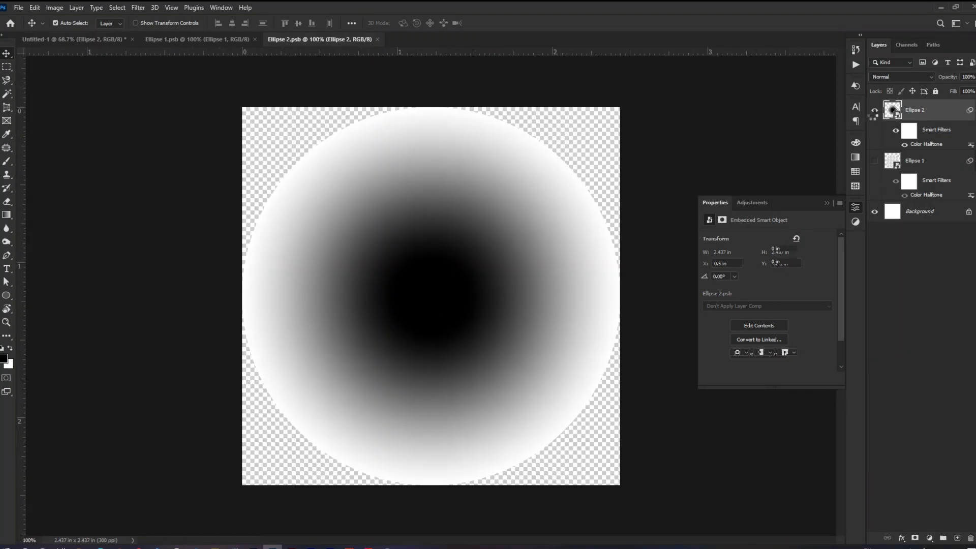
pyautogui.doubleClick(889, 115)
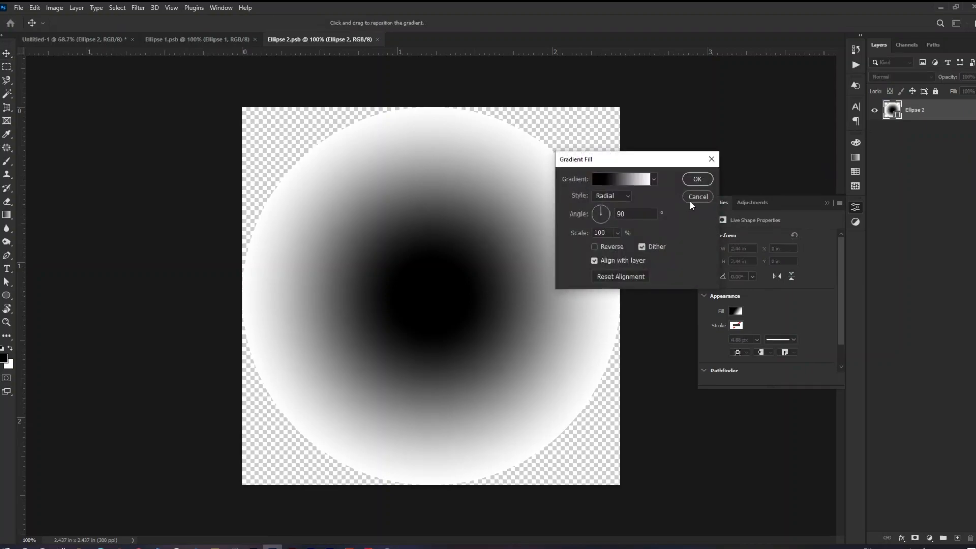
pyautogui.click(624, 176)
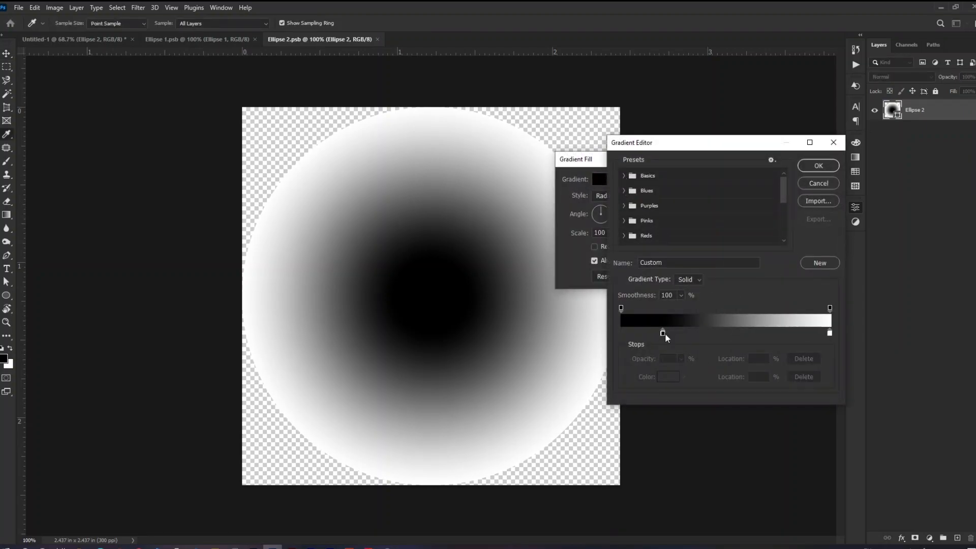
pyautogui.click(616, 333)
pyautogui.moveTo(615, 335); pyautogui.dragTo(602, 330)
pyautogui.click(804, 172)
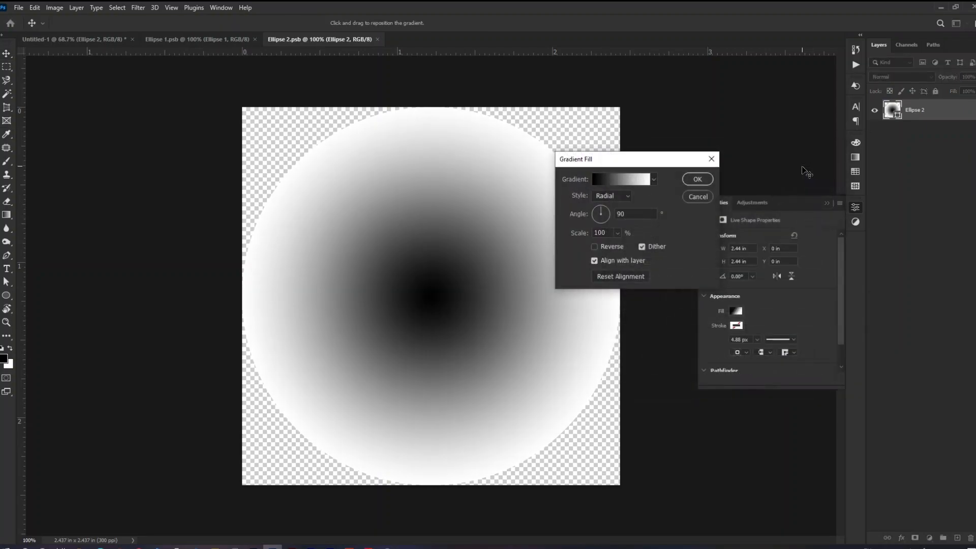
pyautogui.click(697, 179)
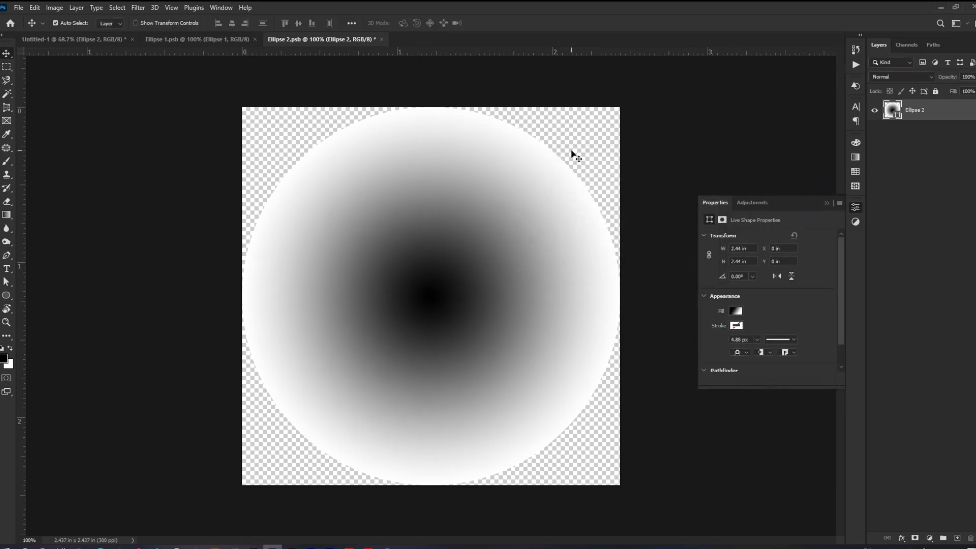
pyautogui.click(78, 45)
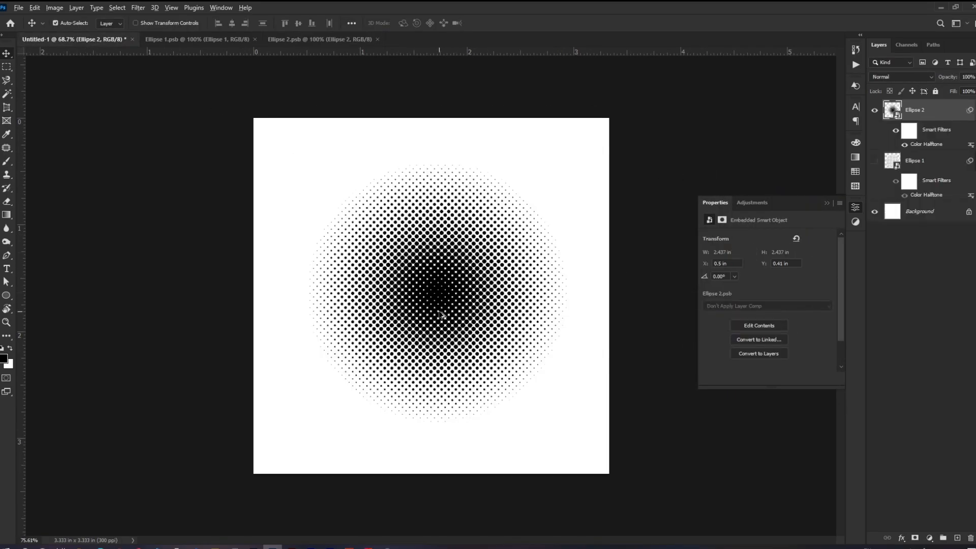
# - Check the updated halftone circle and close the smart object content documents
pyautogui.scroll(4, 437, 314)
pyautogui.scroll(-2, 439, 316)
pyautogui.scroll(-1, 439, 318)
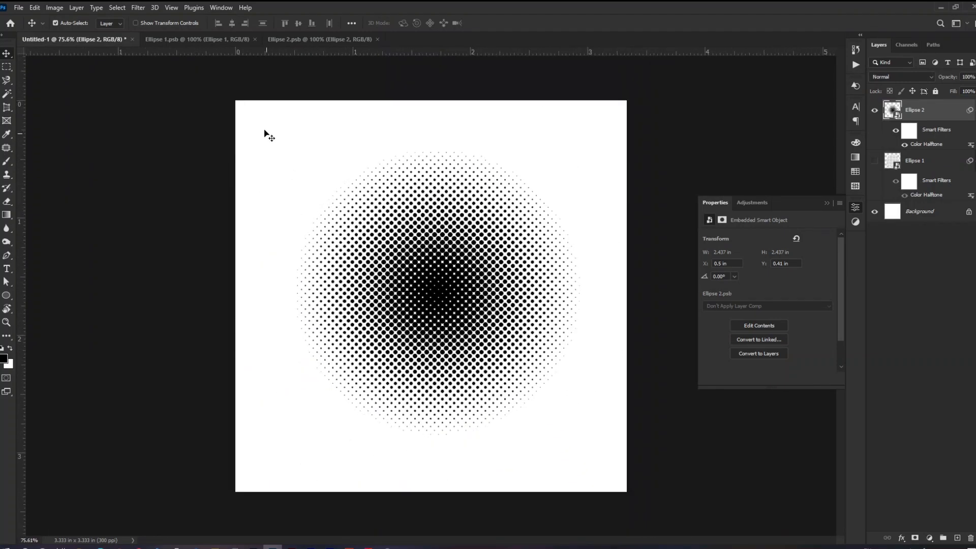
pyautogui.click(253, 40)
pyautogui.click(253, 39)
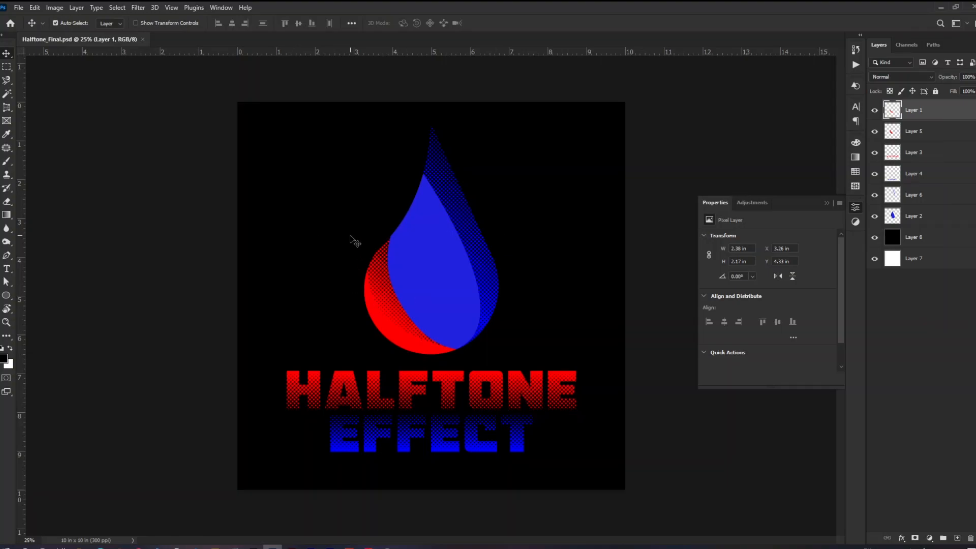
# - Examine Halftone_Final.psd by hiding and reshowing Layers 1, 5, 3, 4, 6 and 2 one at a time
pyautogui.click(856, 208)
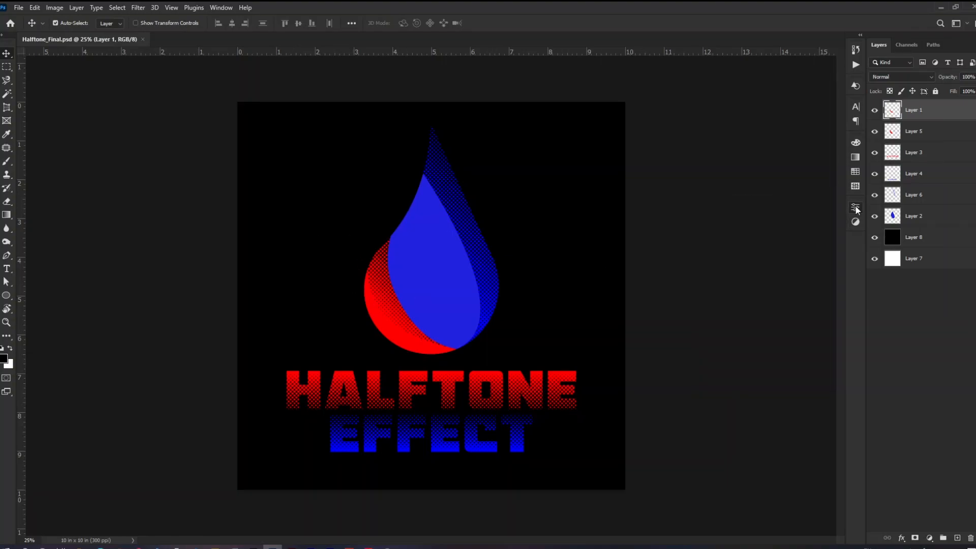
pyautogui.click(874, 111)
pyautogui.click(874, 111)
pyautogui.click(875, 132)
pyautogui.click(875, 132)
pyautogui.click(874, 153)
pyautogui.click(874, 153)
pyautogui.click(874, 174)
pyautogui.click(875, 174)
pyautogui.click(875, 196)
pyautogui.click(875, 195)
pyautogui.click(874, 217)
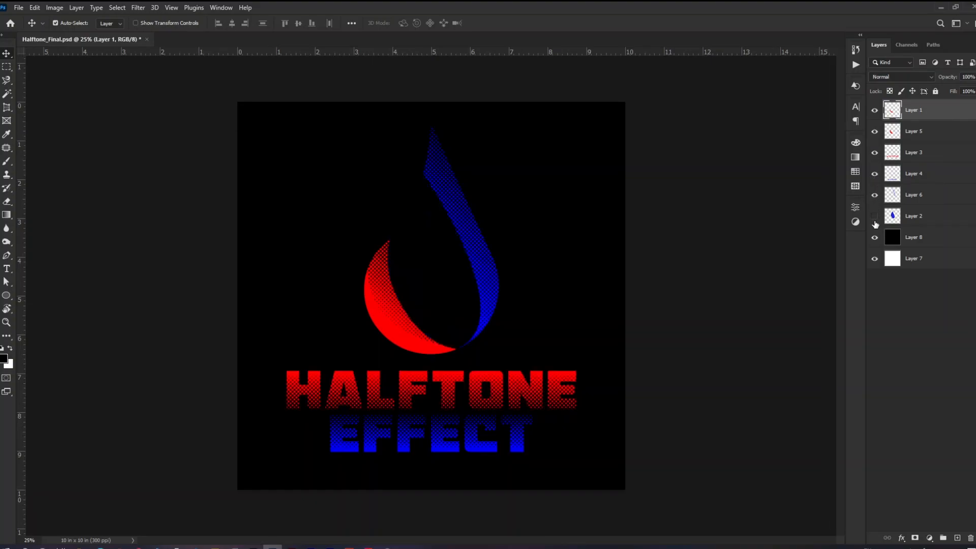
pyautogui.click(875, 216)
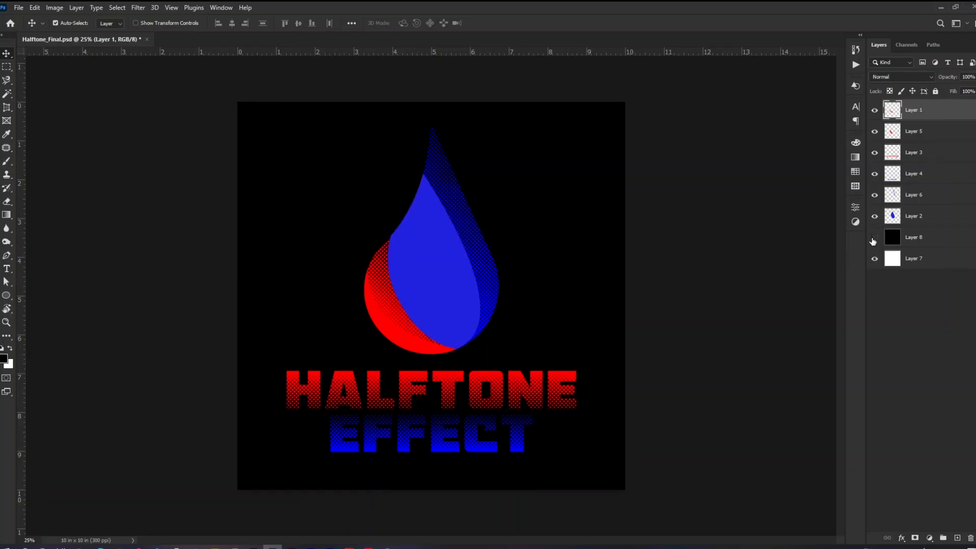
# - Temporarily hide the black background on Layer 8 to examine the halftone dots on the droplet and lettering up close
pyautogui.click(874, 238)
pyautogui.scroll(6, 333, 265)
pyautogui.moveTo(531, 181); pyautogui.dragTo(224, 477)
pyautogui.moveTo(706, 91); pyautogui.dragTo(632, 83)
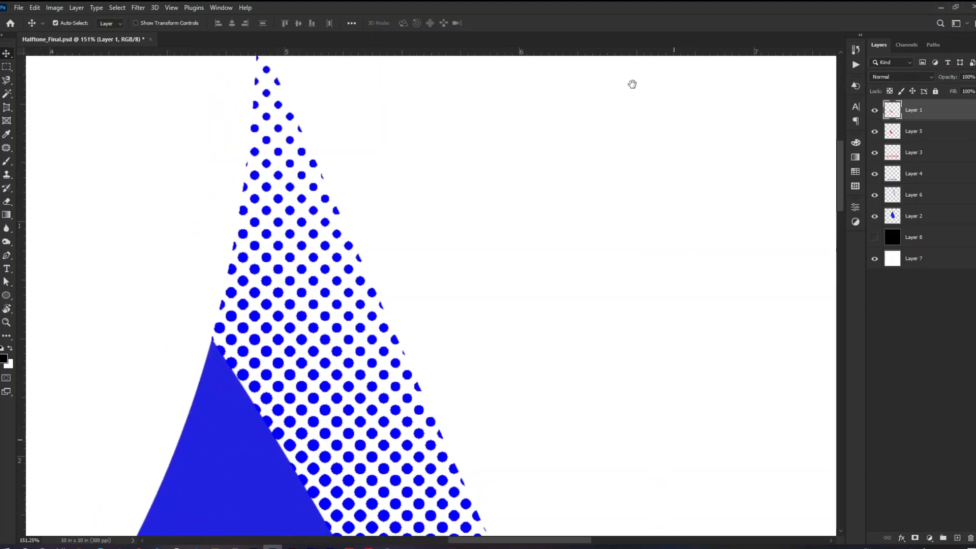
pyautogui.moveTo(646, 371); pyautogui.dragTo(684, 83)
pyautogui.moveTo(571, 439); pyautogui.dragTo(668, 209)
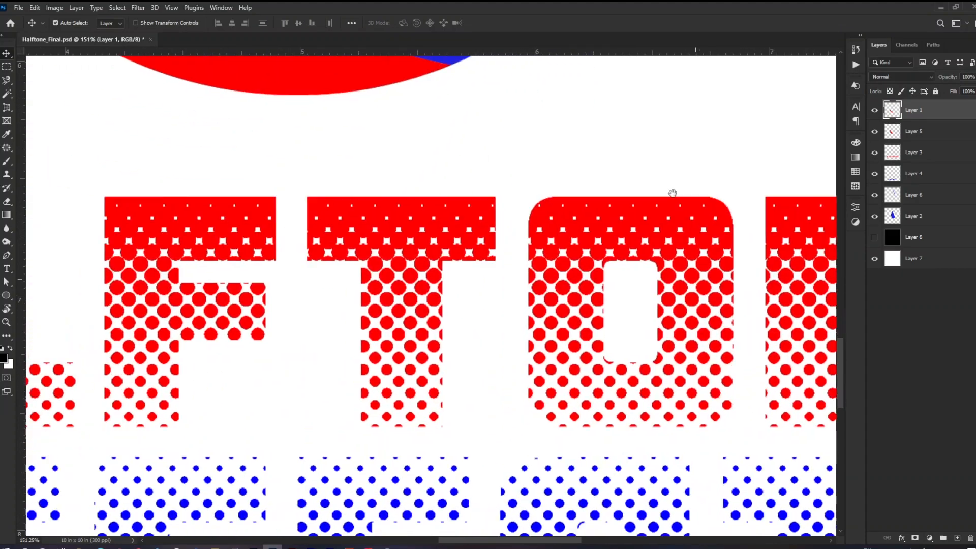
pyautogui.press('ctrl')
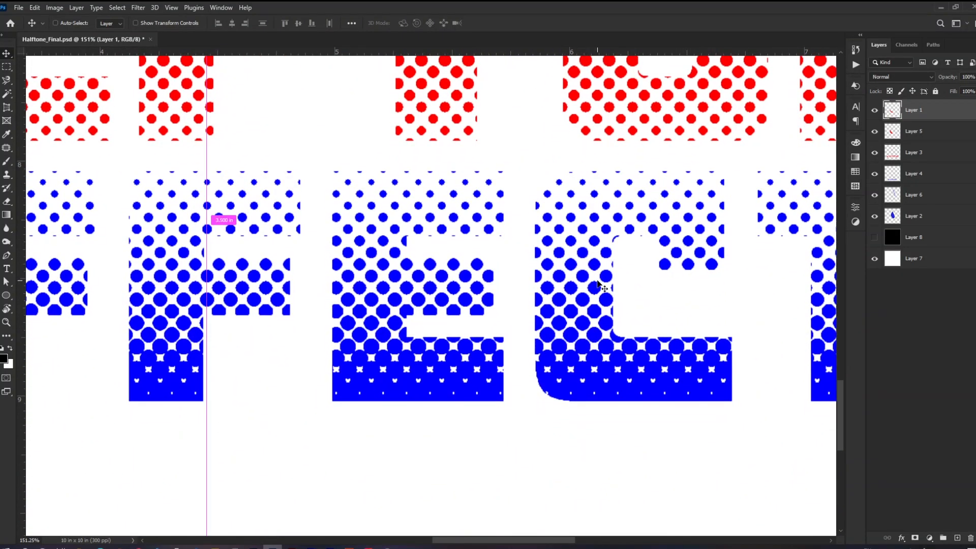
pyautogui.hotkey('ctrl', '0')
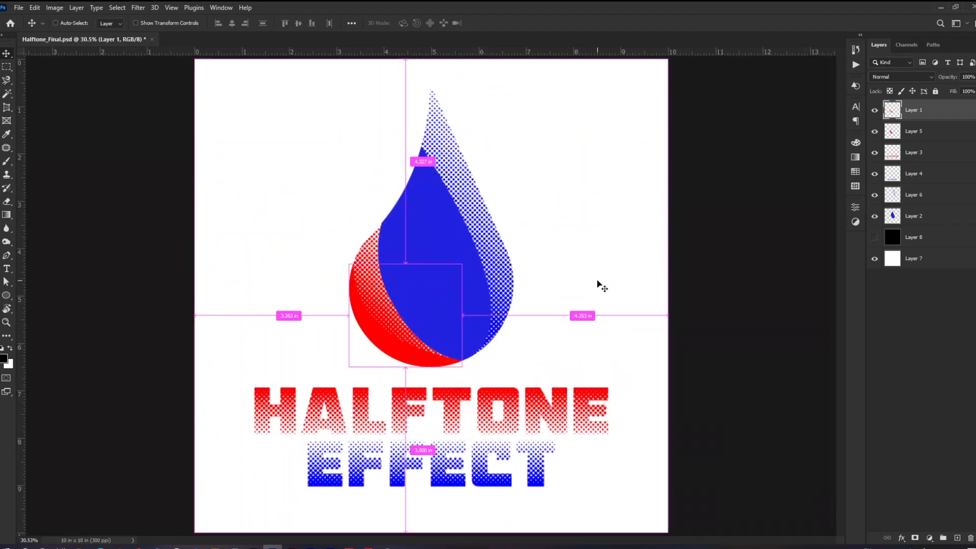
pyautogui.click(758, 314)
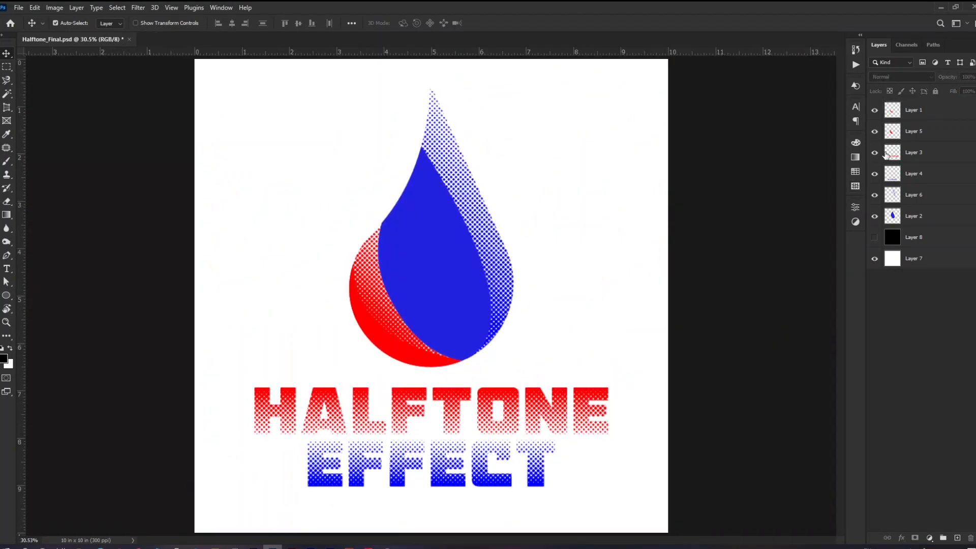
pyautogui.click(875, 238)
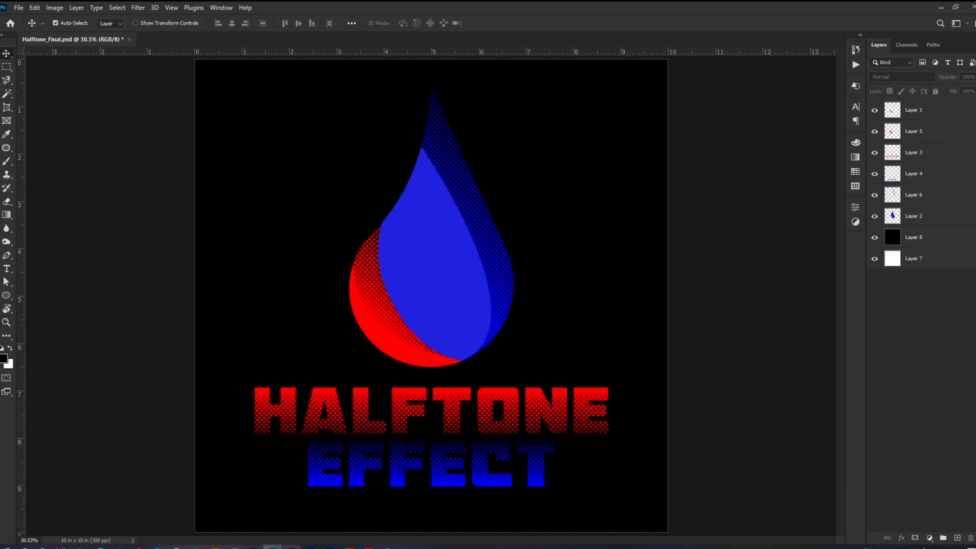
# - Switch to Illustrator and open the Halftone.ai artwork
pyautogui.moveTo(292, 545)
pyautogui.click(292, 526)
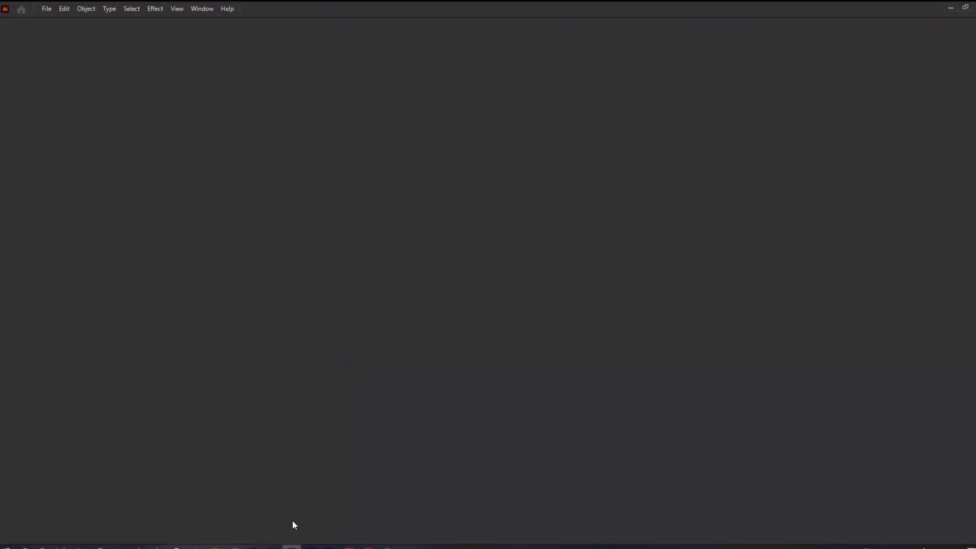
pyautogui.click(320, 380)
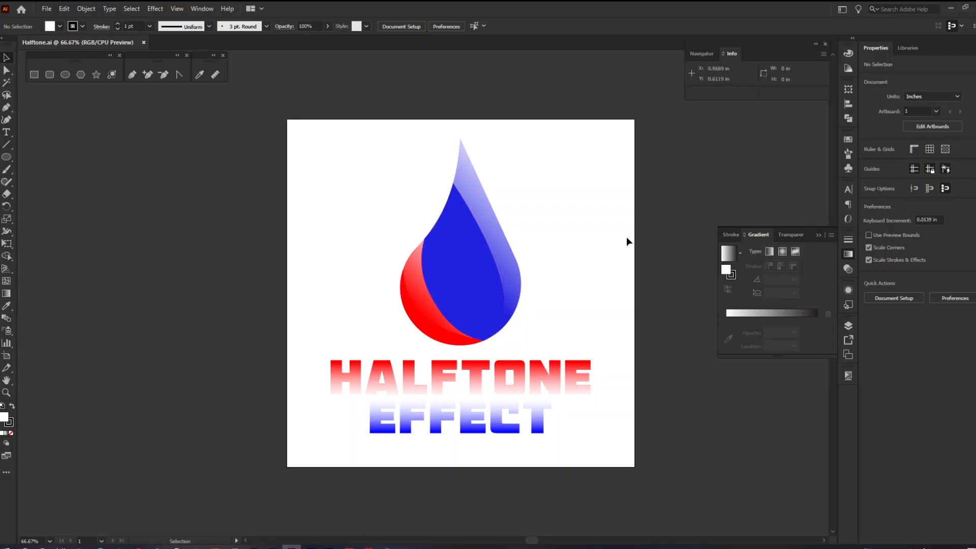
# - Examine the gradient fills on the droplet shapes in the vector artwork up close
pyautogui.scroll(2, 459, 316)
pyautogui.scroll(-2, 460, 315)
pyautogui.scroll(1, 461, 330)
pyautogui.moveTo(460, 330); pyautogui.dragTo(429, 358)
pyautogui.scroll(3, 437, 108)
pyautogui.moveTo(437, 108); pyautogui.dragTo(441, 229)
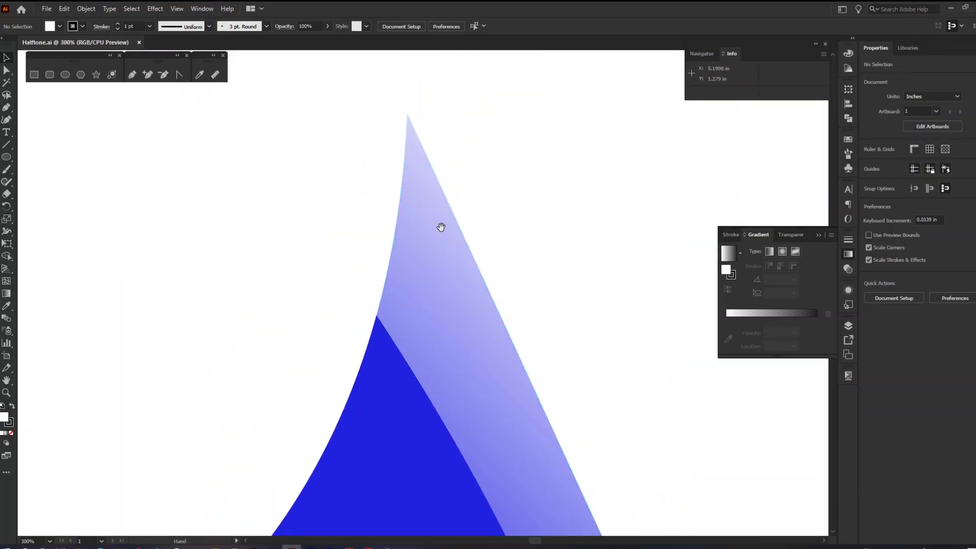
pyautogui.scroll(-3, 407, 179)
pyautogui.scroll(2, 370, 395)
pyautogui.moveTo(370, 395); pyautogui.dragTo(370, 360)
pyautogui.scroll(1, 372, 364)
pyautogui.scroll(-2, 372, 364)
pyautogui.moveTo(340, 172); pyautogui.dragTo(340, 219)
pyautogui.scroll(4, 341, 216)
pyautogui.scroll(-5, 341, 215)
pyautogui.scroll(3, 395, 84)
pyautogui.moveTo(396, 84); pyautogui.dragTo(409, 117)
pyautogui.scroll(-4, 409, 118)
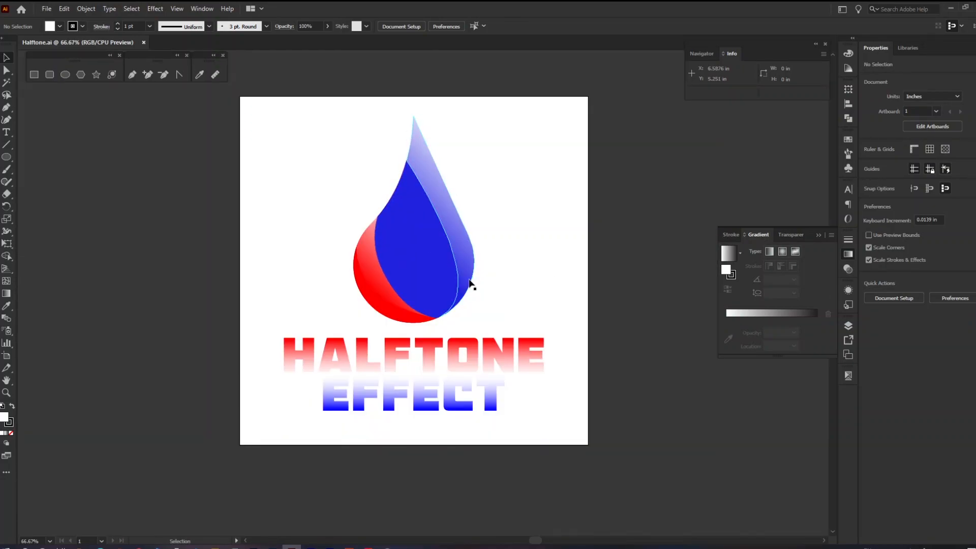
pyautogui.click(849, 255)
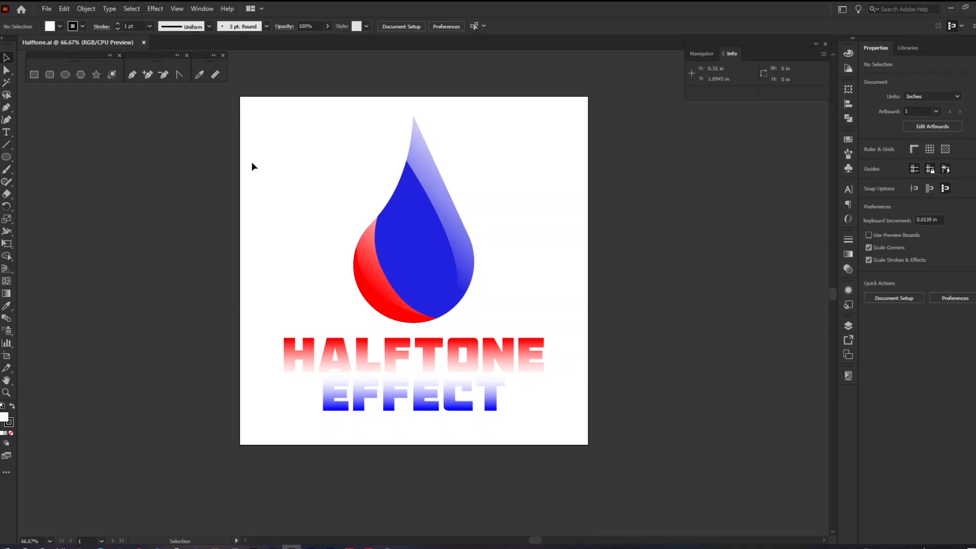
# - Export the artwork as Halftone.psd in the Design_Video folder, using the Photoshop (*.PSD) format with Use Artboards
pyautogui.click(45, 9)
pyautogui.moveTo(118, 199)
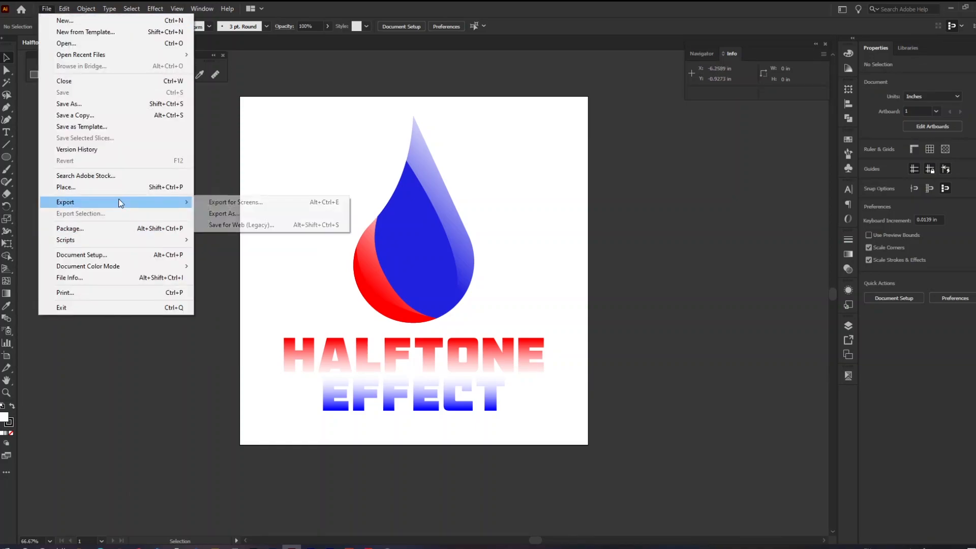
pyautogui.click(256, 212)
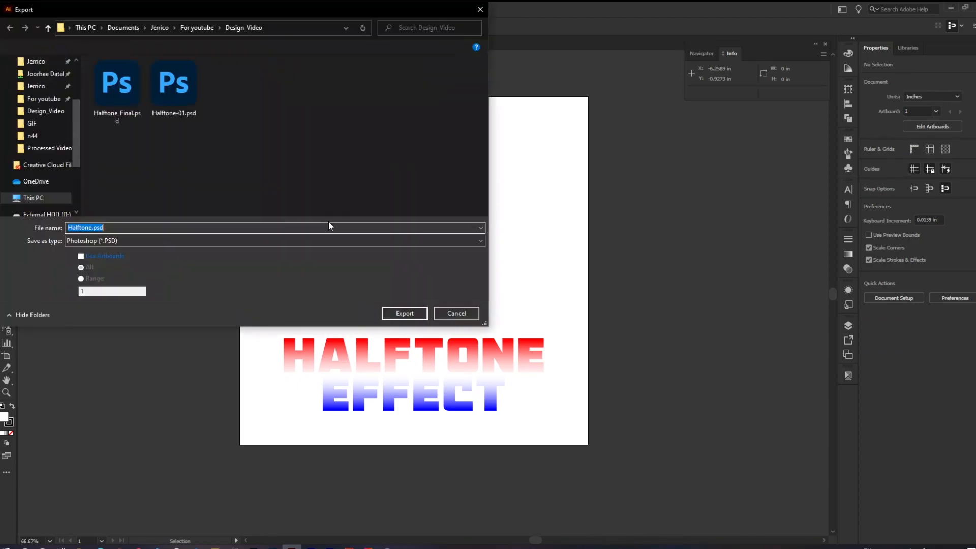
pyautogui.click(200, 242)
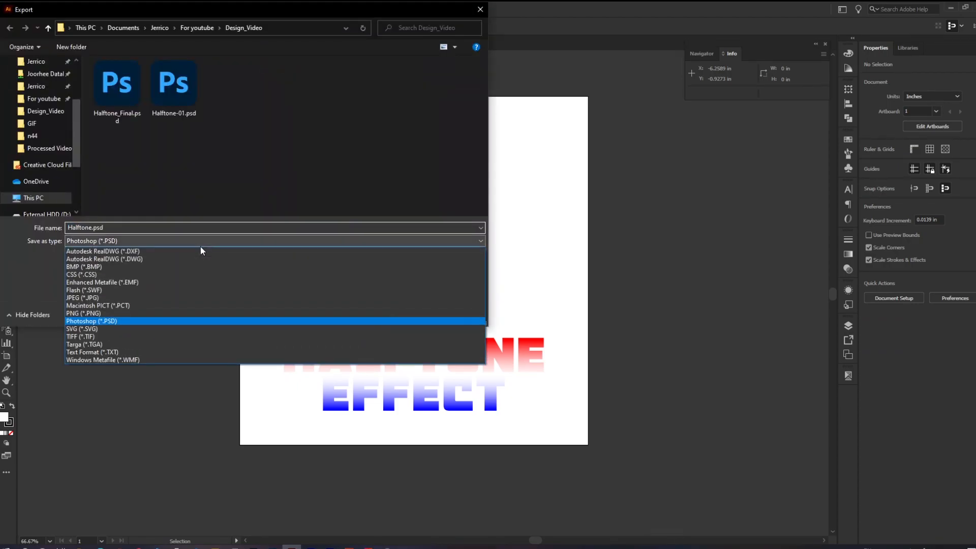
pyautogui.click(193, 321)
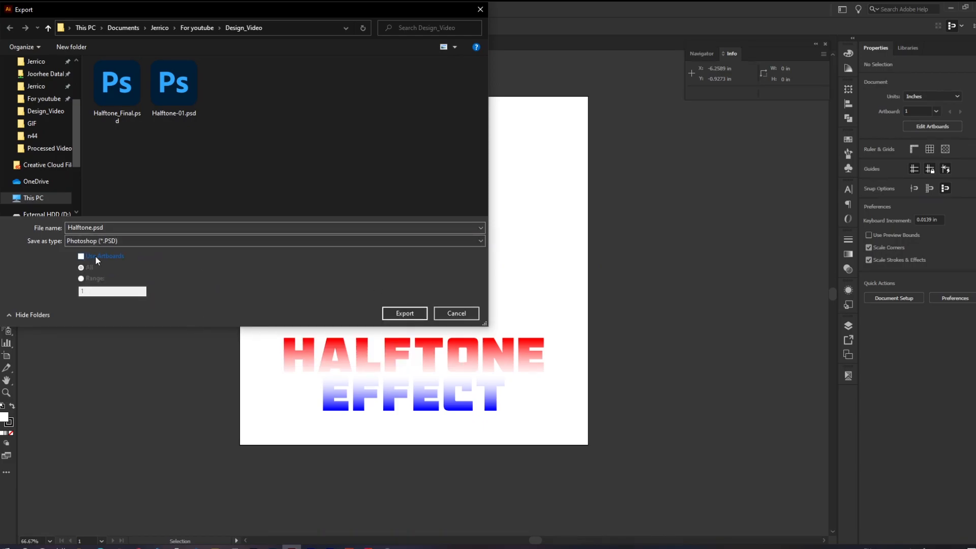
pyautogui.click(405, 313)
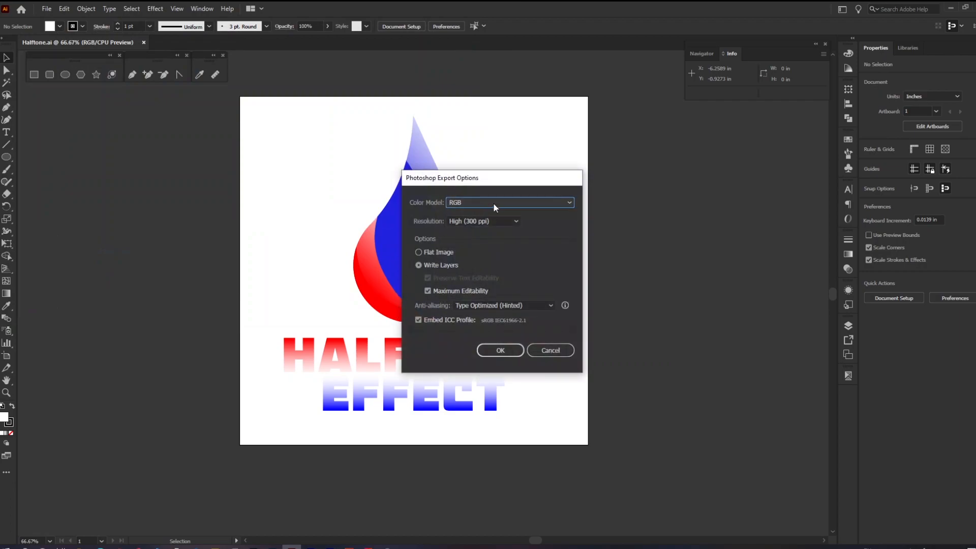
# - Set the Photoshop export to RGB, High (300 ppi), with written layers and maximum editability, and replace the existing Halftone-01.psd
pyautogui.click(507, 220)
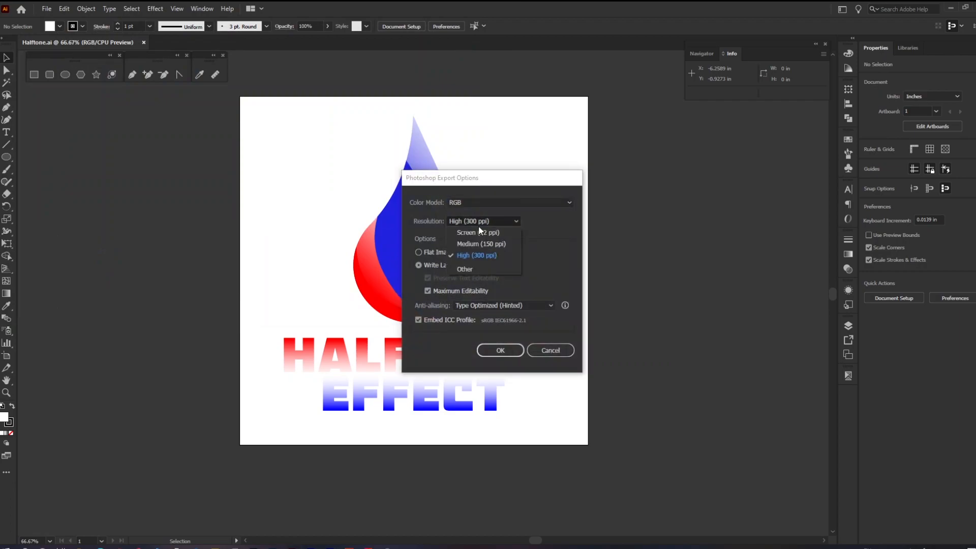
pyautogui.click(496, 254)
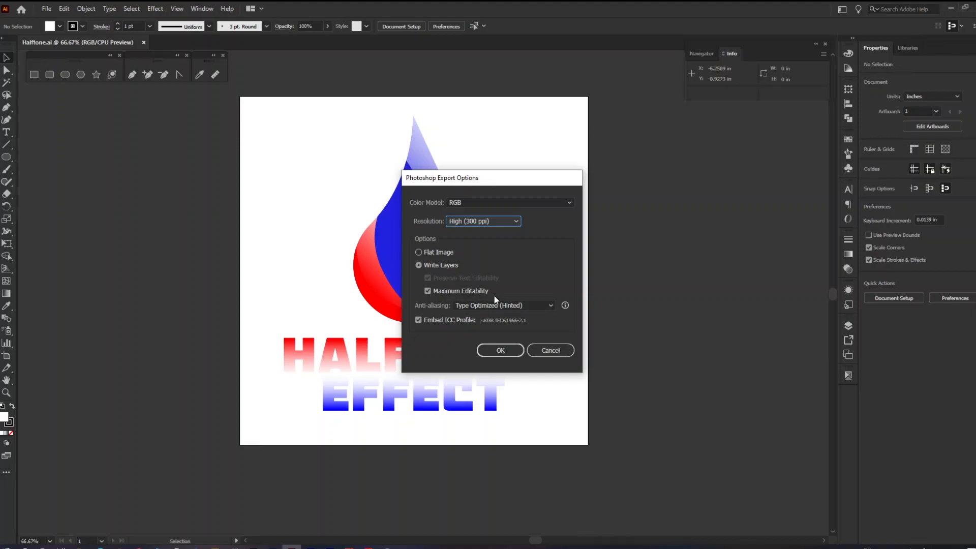
pyautogui.click(514, 349)
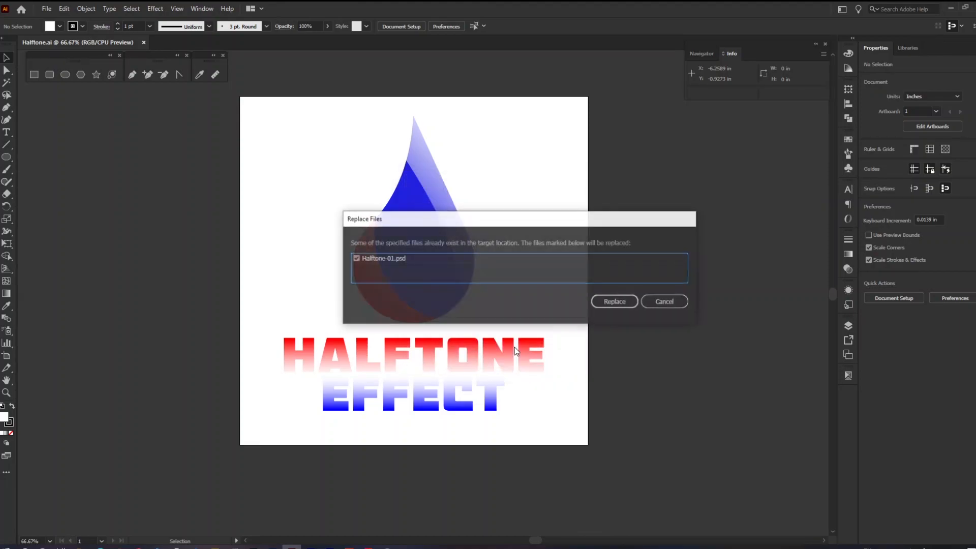
pyautogui.click(597, 303)
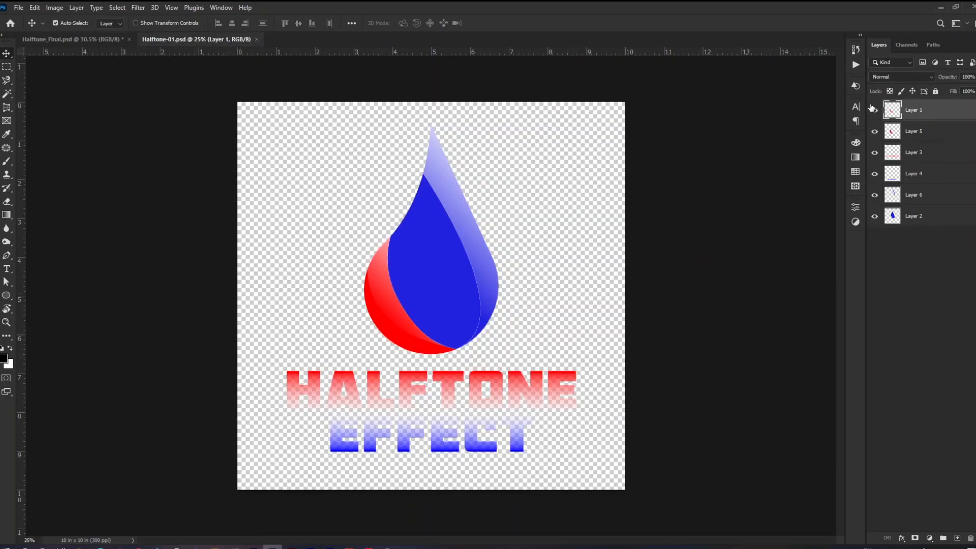
# - Examine Halftone-01.psd by hiding and reshowing Layers 1, 5, 3, 4, 6 and 2 one at a time
pyautogui.click(874, 110)
pyautogui.click(874, 110)
pyautogui.click(875, 131)
pyautogui.click(874, 131)
pyautogui.click(875, 153)
pyautogui.click(874, 153)
pyautogui.click(874, 174)
pyautogui.click(874, 174)
pyautogui.click(874, 195)
pyautogui.click(874, 196)
pyautogui.click(875, 216)
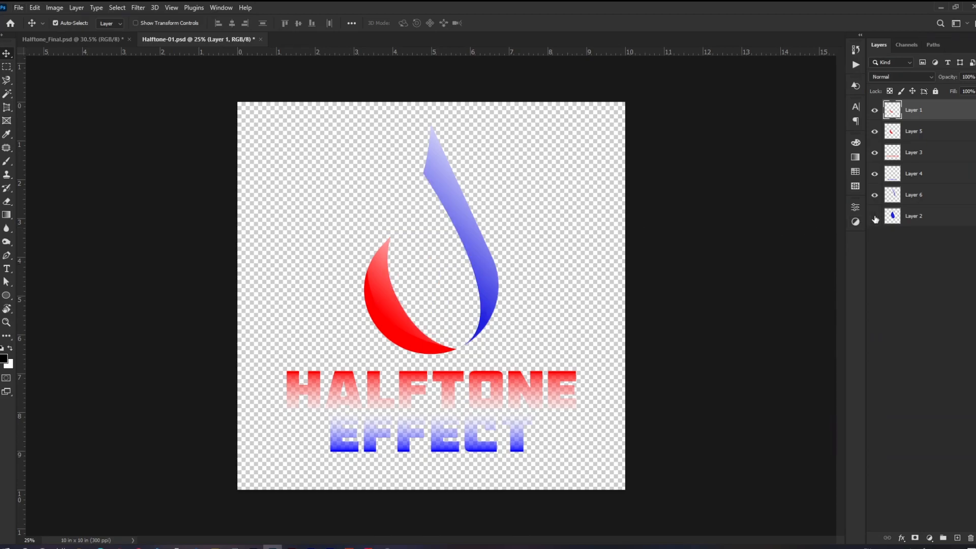
pyautogui.click(875, 217)
pyautogui.hotkey('ctrl', '0')
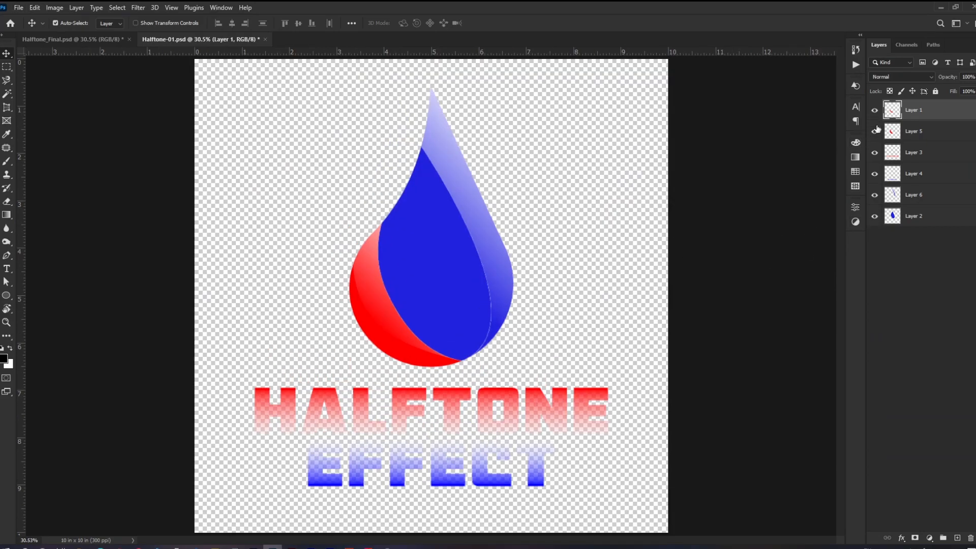
# - Isolate Layer 6, the droplet's light-to-dark blue gradient shape, by hiding all the other layers
pyautogui.click(875, 196)
pyautogui.click(874, 196)
pyautogui.click(874, 196)
pyautogui.click(874, 196)
pyautogui.keyDown('alt'); pyautogui.click(874, 196); pyautogui.keyUp('alt')
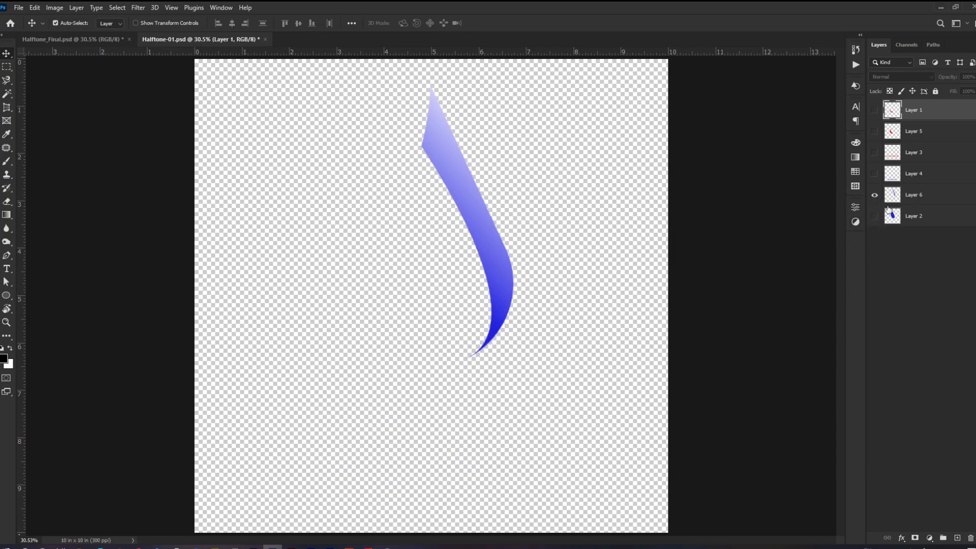
# - Apply Color Halftone to the blue gradient shape on Layer 6 with maximum radius 10 and all channel angles at 45 degrees
pyautogui.click(913, 194)
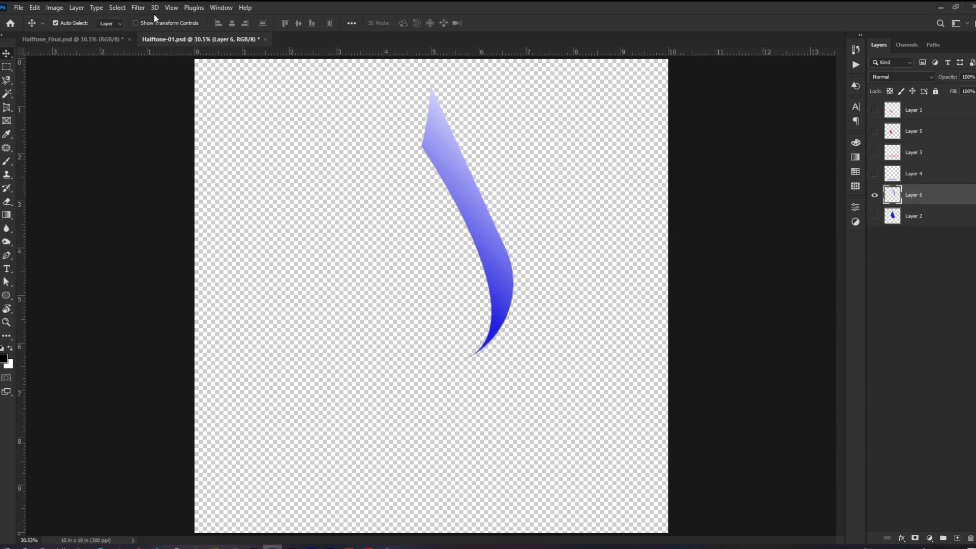
pyautogui.click(134, 8)
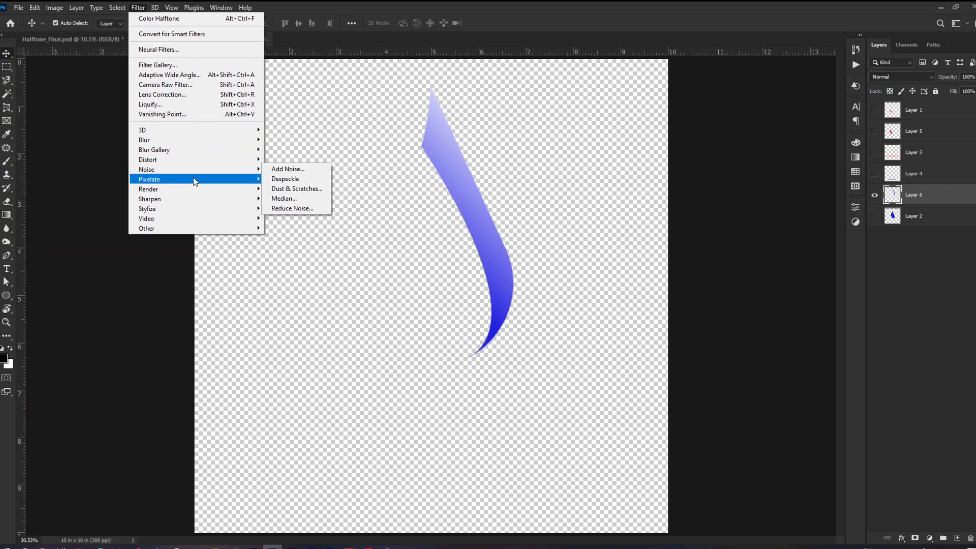
pyautogui.moveTo(196, 179)
pyautogui.click(268, 180)
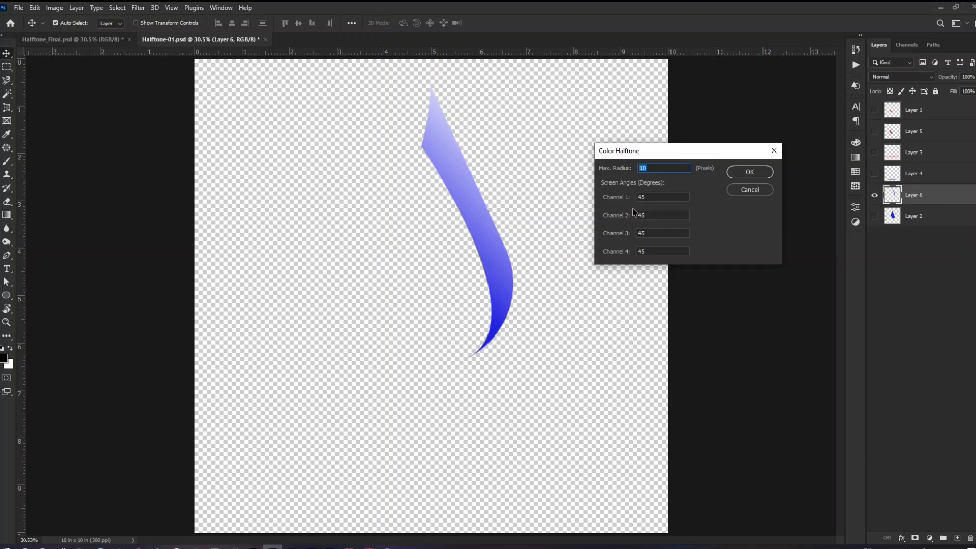
pyautogui.click(648, 197)
pyautogui.click(736, 175)
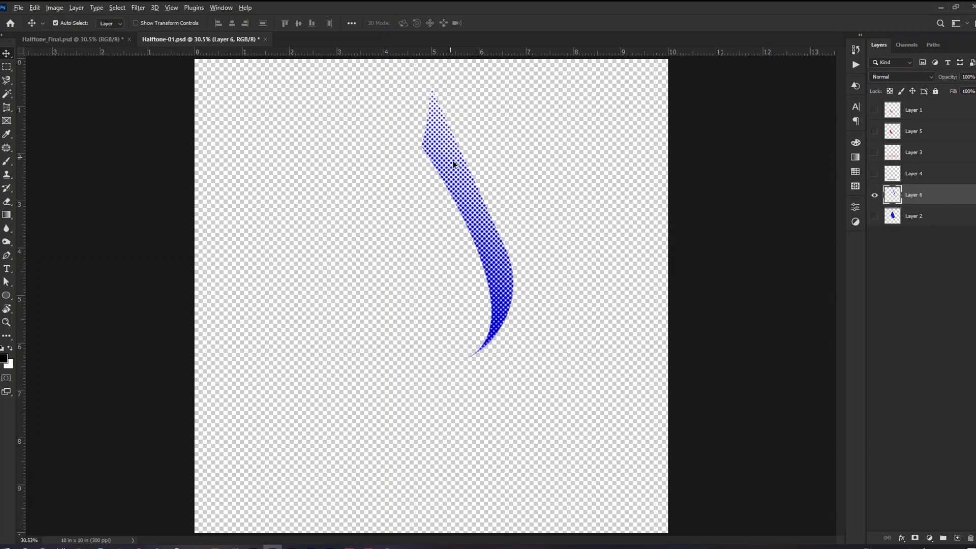
# - Select the halftone dots on Layer 6 using Color Range with sampled colors, adding to the sample
pyautogui.scroll(3, 451, 165)
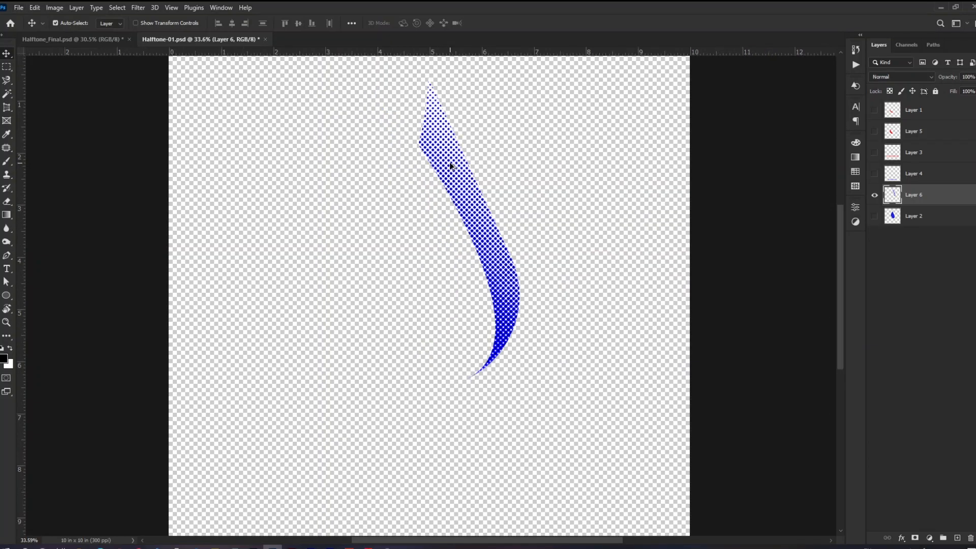
pyautogui.scroll(5, 450, 165)
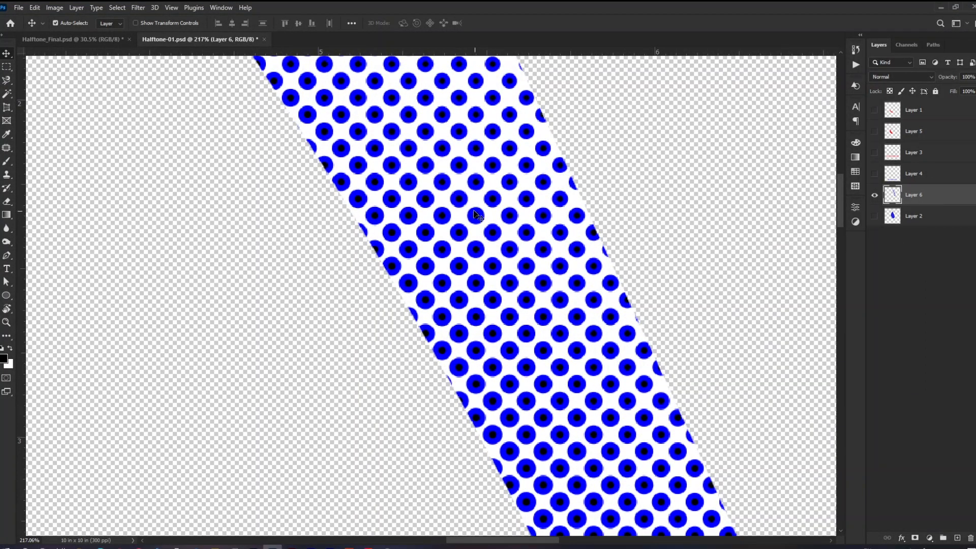
pyautogui.moveTo(495, 171); pyautogui.dragTo(439, 248)
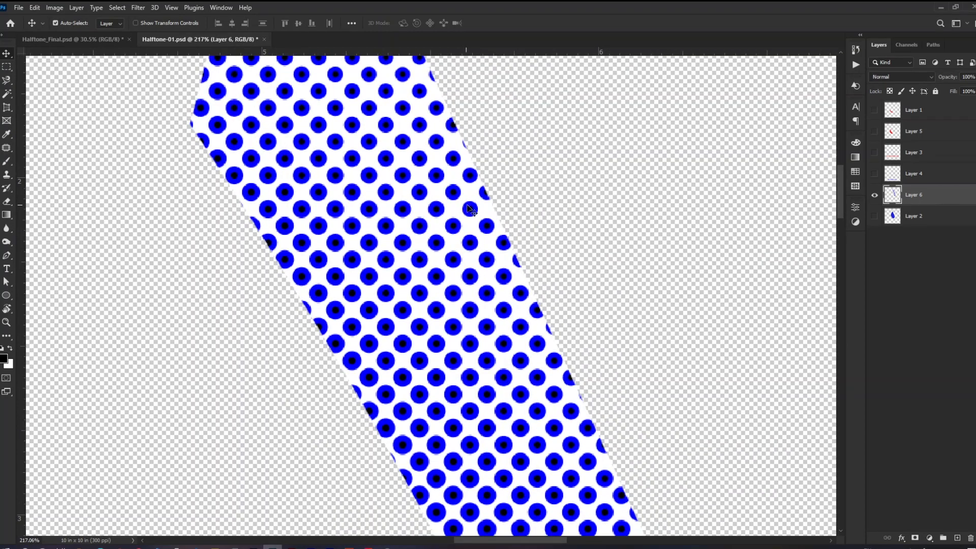
pyautogui.click(118, 8)
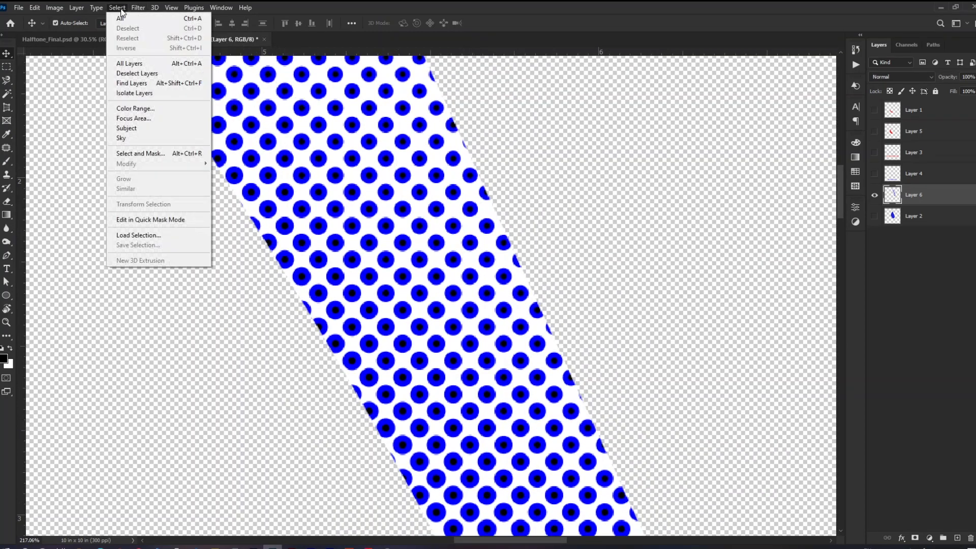
pyautogui.click(134, 108)
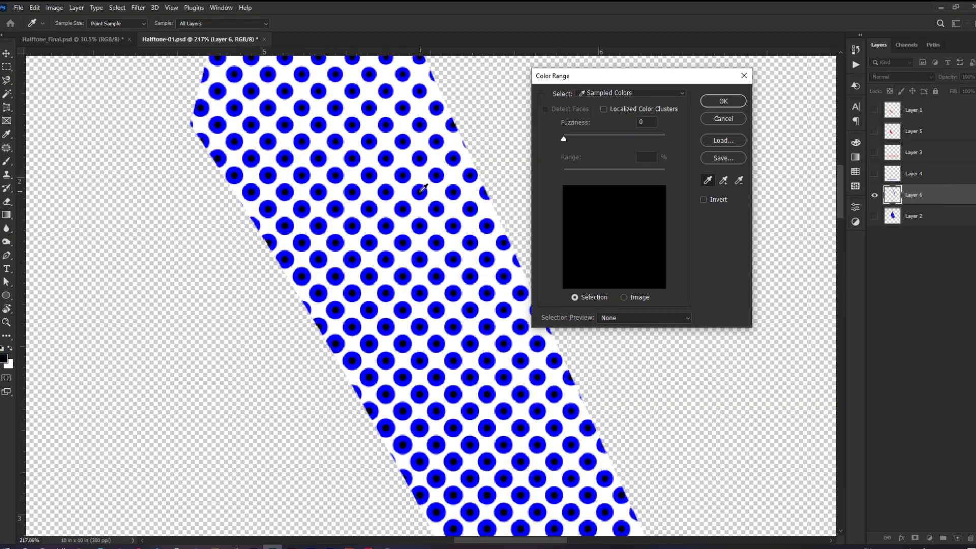
pyautogui.click(724, 181)
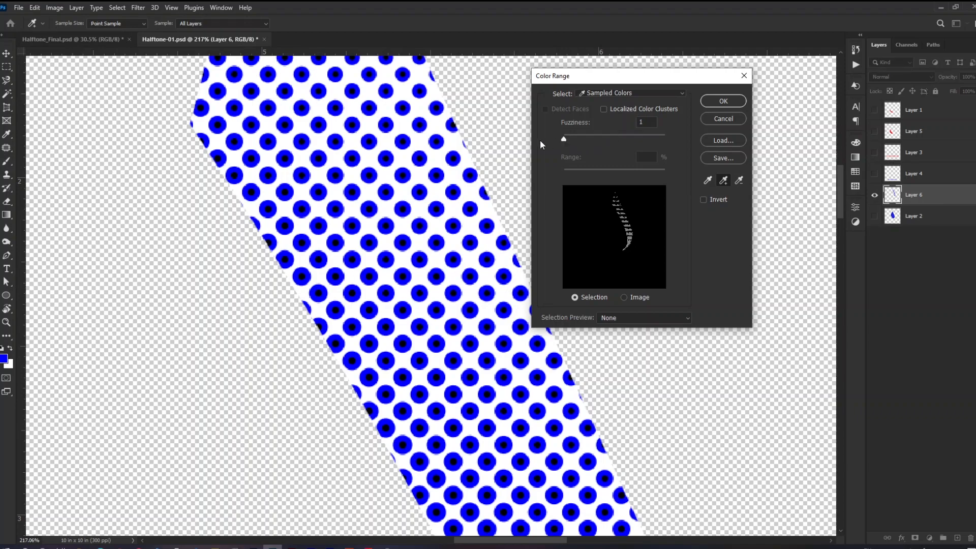
pyautogui.click(715, 102)
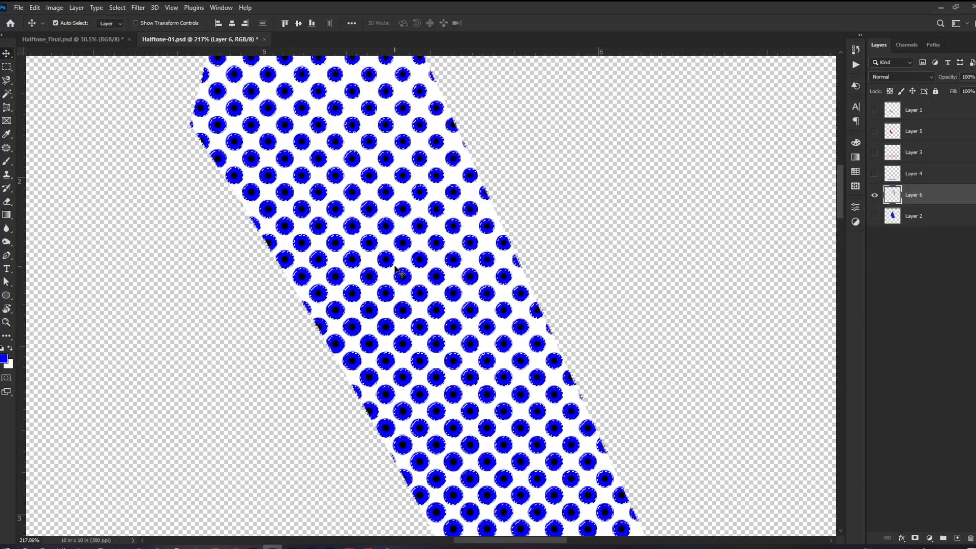
# - Fill the selected Layer 6 dots with solid blue and clear the white between them
pyautogui.hotkey('alt', 'BackSpace')
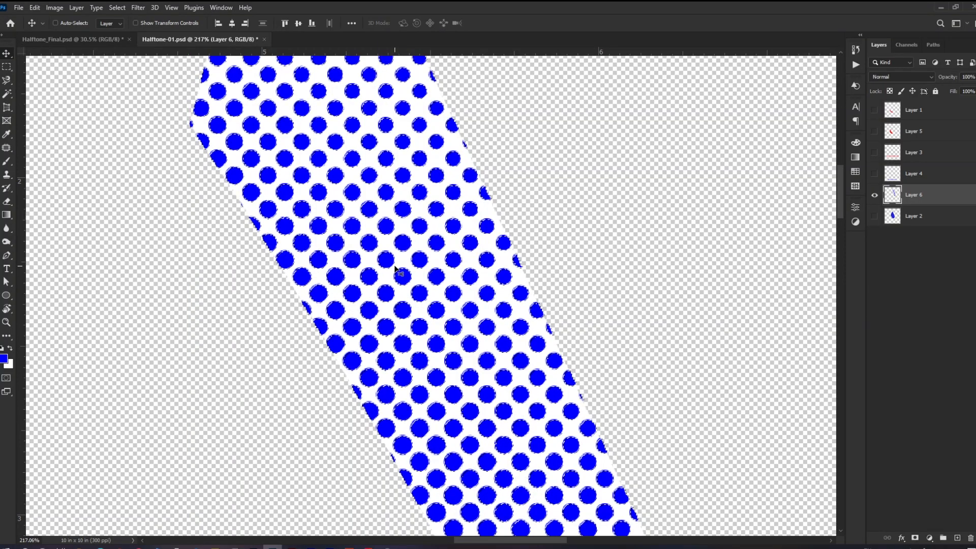
pyautogui.press('ctrl')
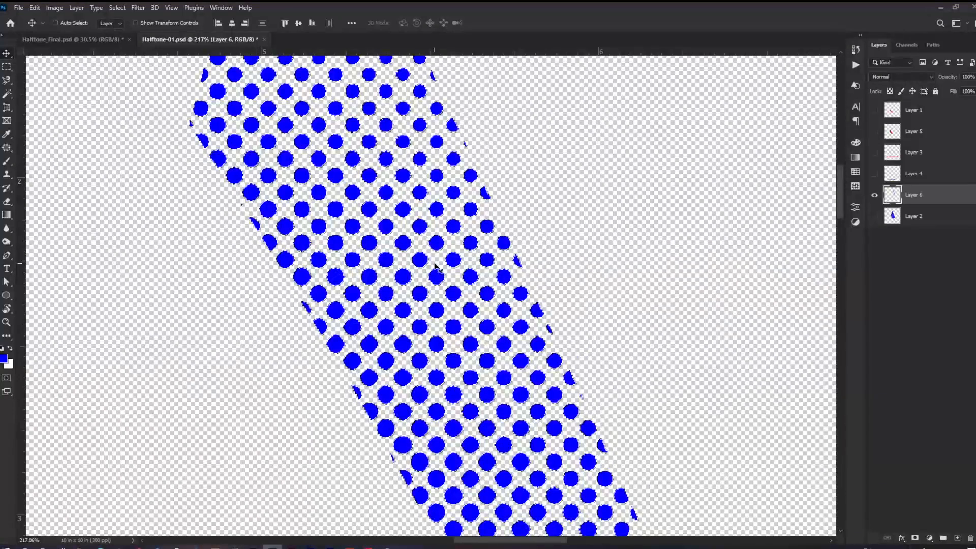
# - Examine the dot edges on Layer 6 up close from the tip along the length of the shape
pyautogui.scroll(12, 338, 271)
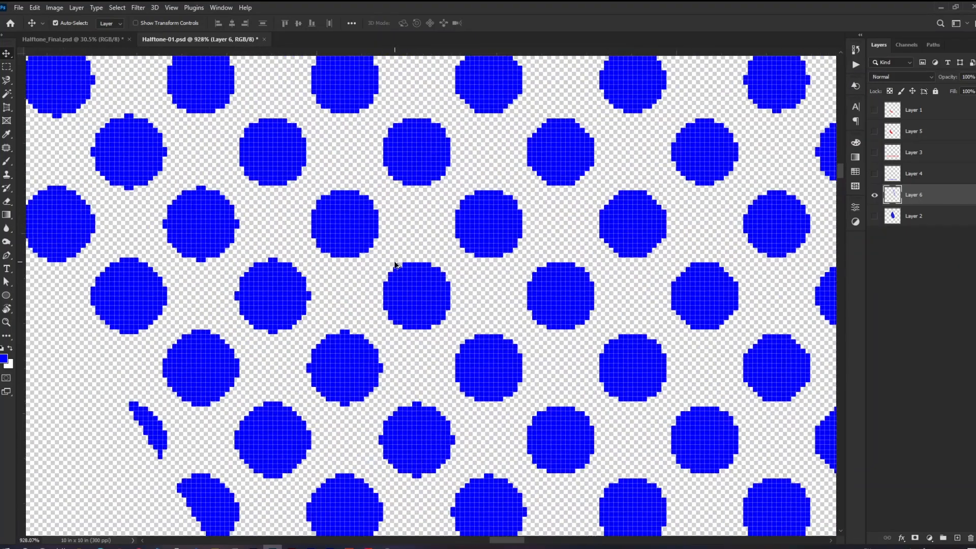
pyautogui.scroll(-4, 397, 265)
pyautogui.moveTo(434, 287); pyautogui.dragTo(453, 498)
pyautogui.moveTo(432, 175); pyautogui.dragTo(501, 498)
pyautogui.moveTo(477, 168); pyautogui.dragTo(557, 517)
pyautogui.moveTo(420, 231); pyautogui.dragTo(451, 503)
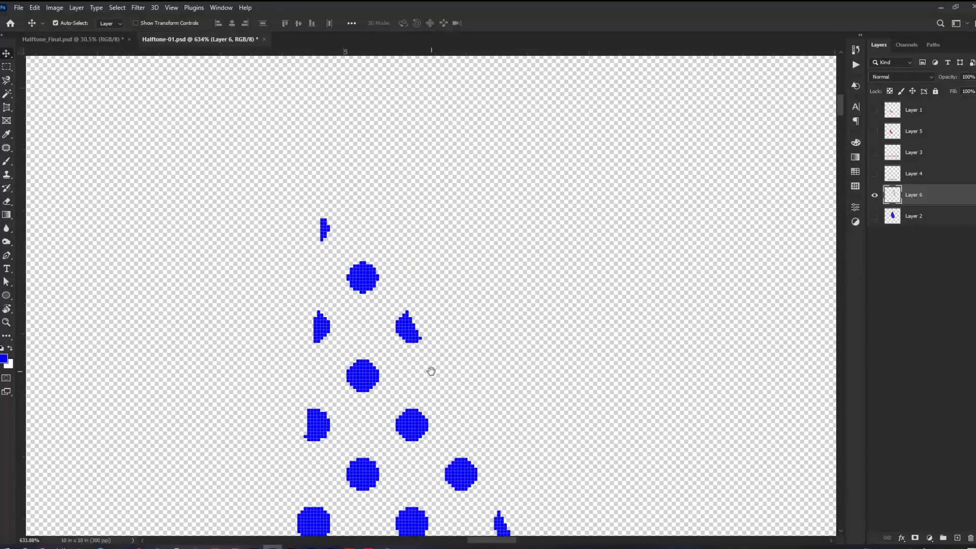
pyautogui.moveTo(431, 370); pyautogui.dragTo(394, 3)
pyautogui.moveTo(617, 458); pyautogui.dragTo(454, 79)
pyautogui.moveTo(608, 430); pyautogui.dragTo(529, 10)
pyautogui.moveTo(560, 397); pyautogui.dragTo(418, 183)
pyautogui.moveTo(505, 336); pyautogui.dragTo(408, 74)
pyautogui.scroll(-4, 482, 306)
pyautogui.hotkey('ctrl', '0')
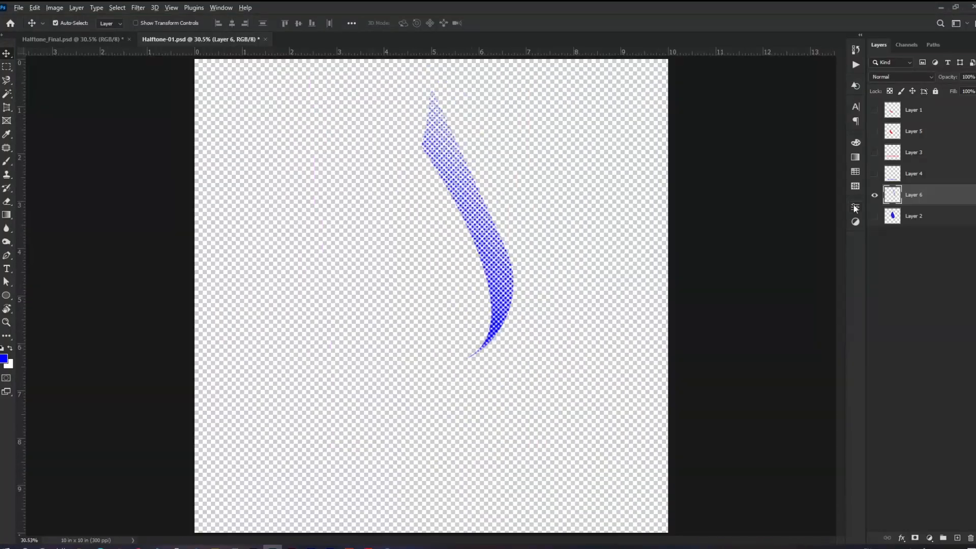
# - Show all layers again, then isolate Layer 5, the red gradient crescent
pyautogui.keyDown('alt'); pyautogui.click(873, 196); pyautogui.keyUp('alt')
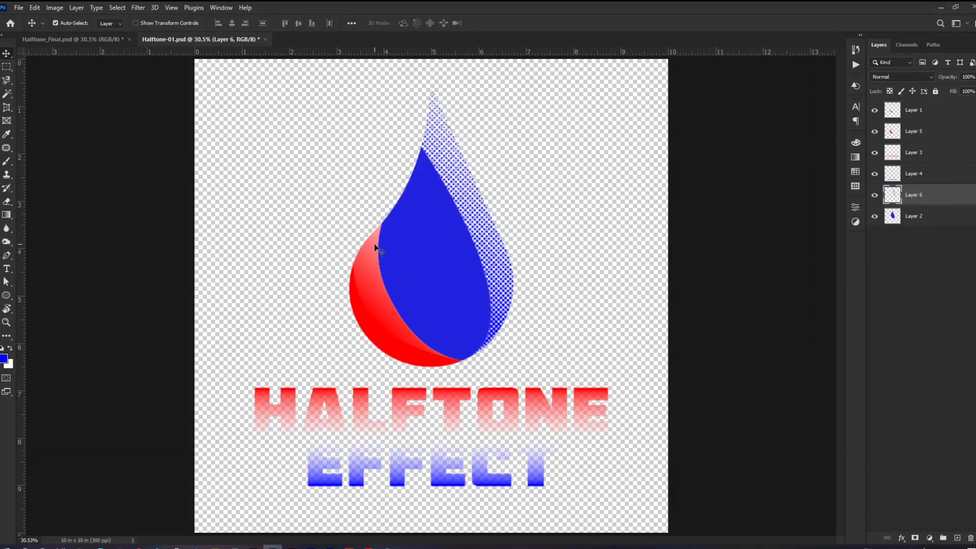
pyautogui.click(913, 139)
pyautogui.keyDown('alt'); pyautogui.click(874, 132); pyautogui.keyUp('alt')
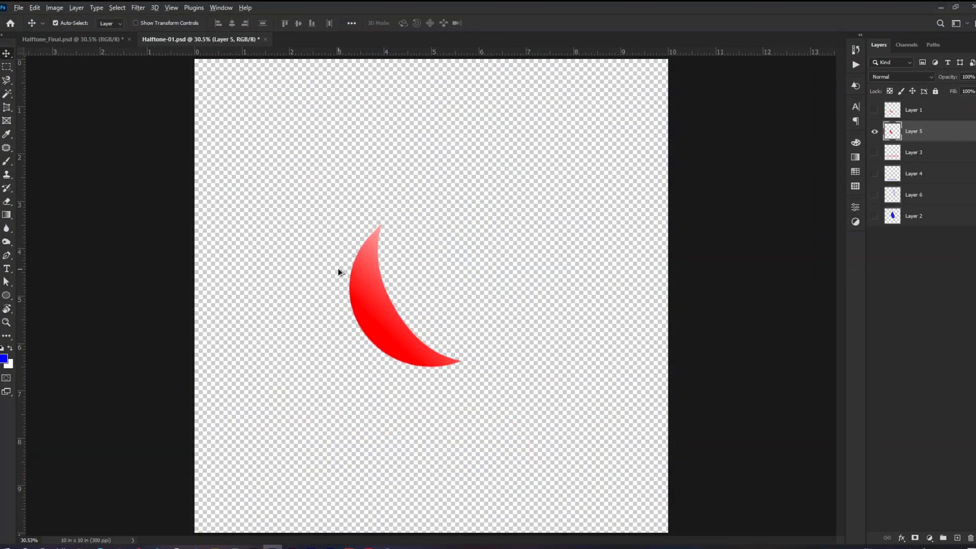
pyautogui.scroll(5, 362, 274)
pyautogui.keyDown('alt'); pyautogui.click(909, 132); pyautogui.keyUp('alt')
# - Apply the Color Halftone filter to the red crescent on Layer 5
pyautogui.click(138, 8)
pyautogui.click(314, 180)
pyautogui.click(757, 173)
# - Select the crescent's red dots with Color Range, make them solid red on transparency, and deselect
pyautogui.click(117, 8)
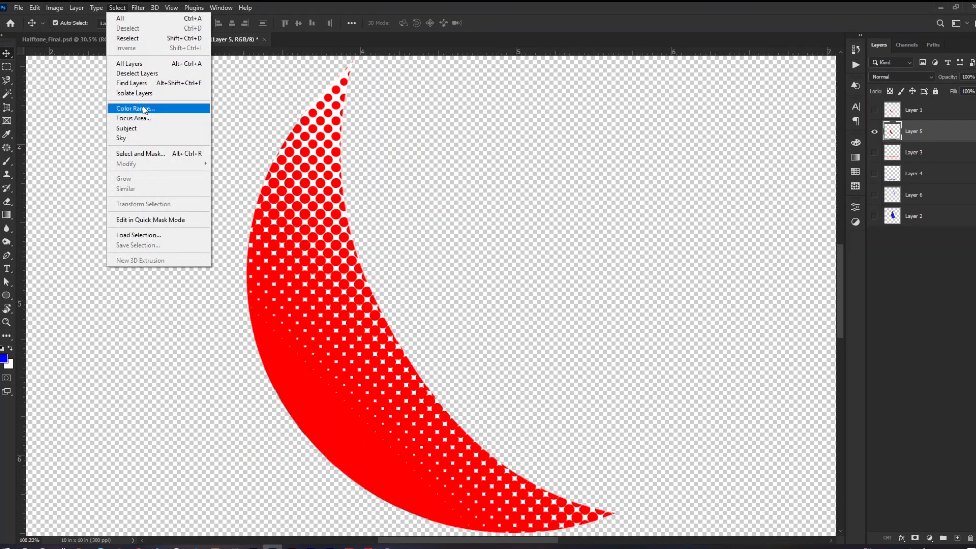
pyautogui.click(148, 107)
pyautogui.click(723, 101)
pyautogui.press('v')
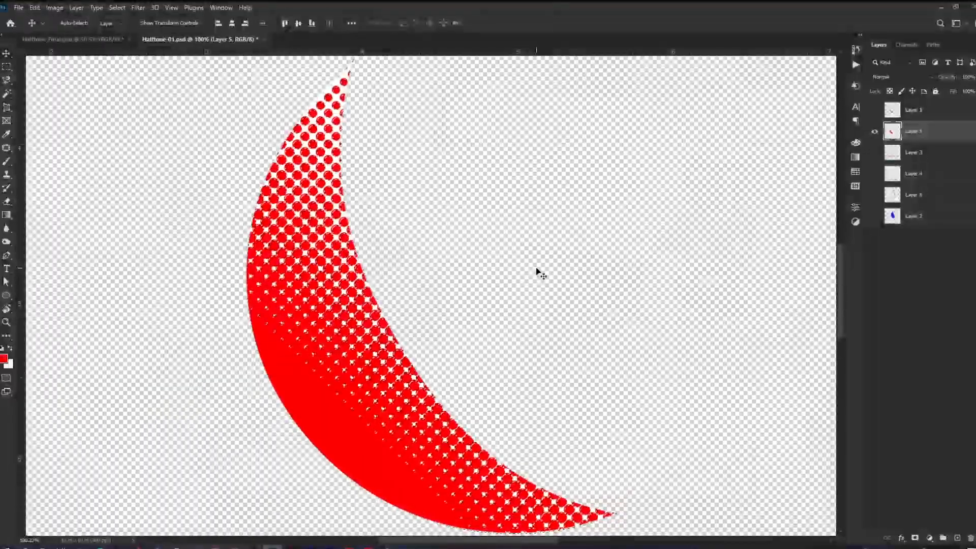
pyautogui.hotkey('ctrl', 'd')
# - Show all layers again and check the halftoned crescent against the rest of the logo
pyautogui.scroll(2, 284, 82)
pyautogui.scroll(-4, 336, 104)
pyautogui.scroll(-4, 336, 106)
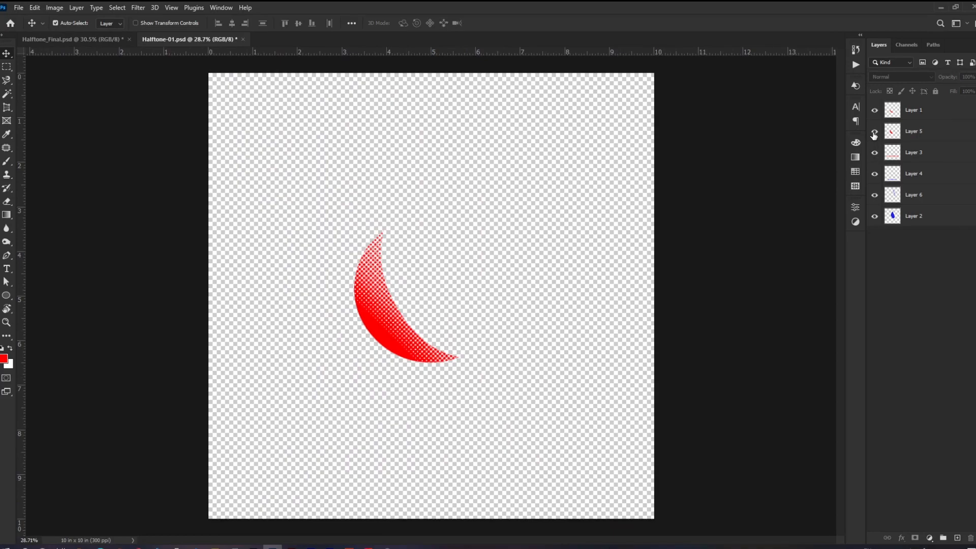
pyautogui.scroll(6, 330, 256)
pyautogui.moveTo(508, 174); pyautogui.dragTo(433, 299)
pyautogui.hotkey('ctrl', '0')
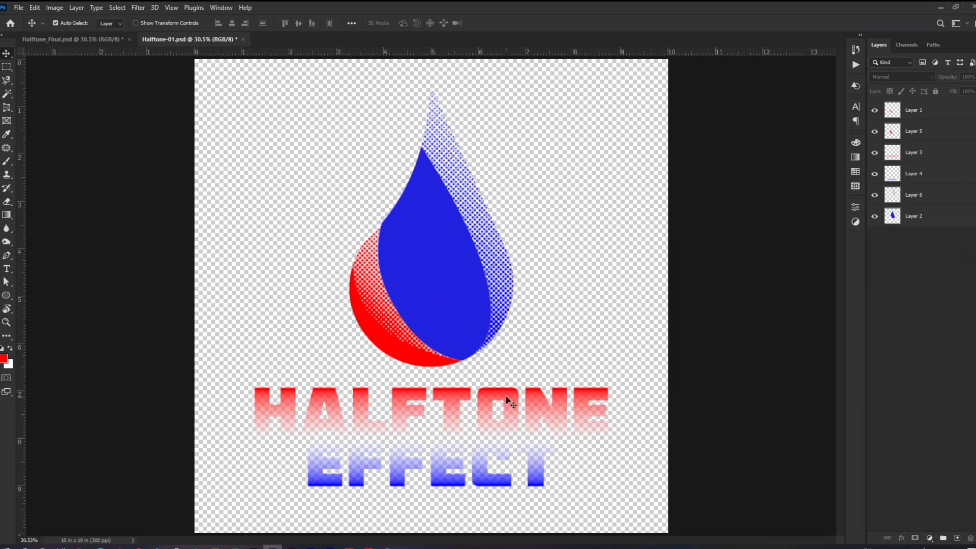
# - Isolate Layer 3, the red HALFTONE lettering, and apply the Color Halftone filter to it
pyautogui.click(893, 154)
pyautogui.keyDown('alt'); pyautogui.click(874, 152); pyautogui.keyUp('alt')
pyautogui.scroll(3, 430, 498)
pyautogui.click(138, 8)
pyautogui.moveTo(195, 179)
pyautogui.click(285, 179)
pyautogui.click(751, 168)
pyautogui.scroll(3, 303, 336)
pyautogui.scroll(-3, 304, 336)
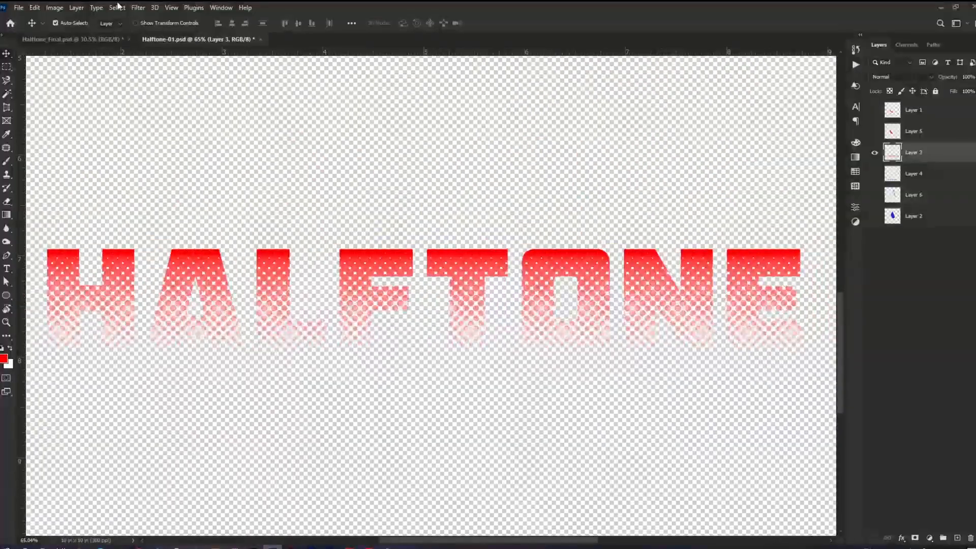
# - Select the HALFTONE lettering's red dots with Color Range and fill them with solid red
pyautogui.click(120, 8)
pyautogui.click(133, 113)
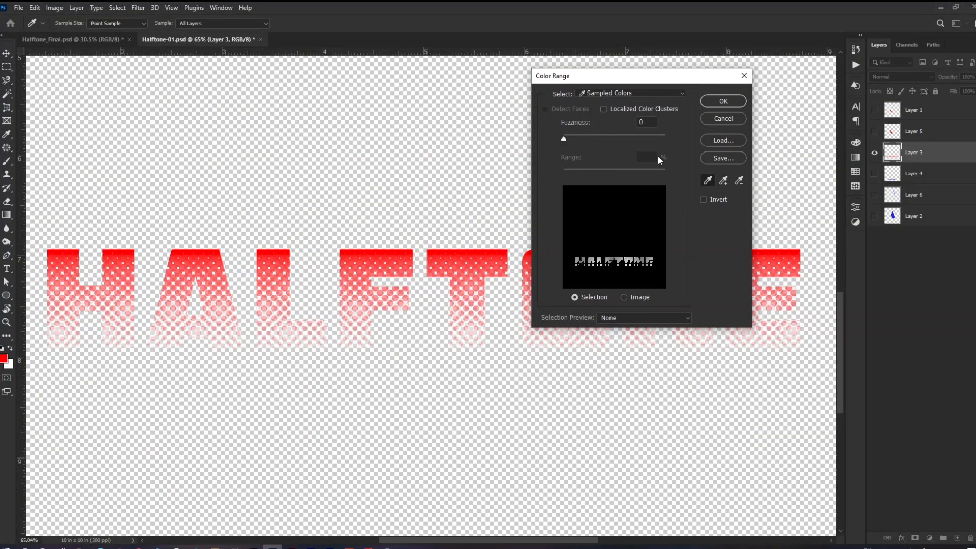
pyautogui.click(716, 101)
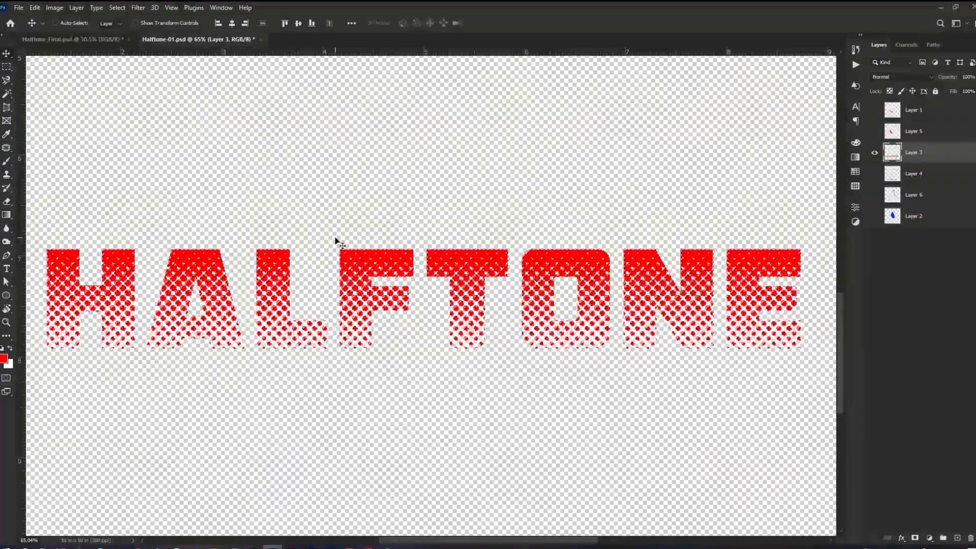
pyautogui.scroll(6, 338, 242)
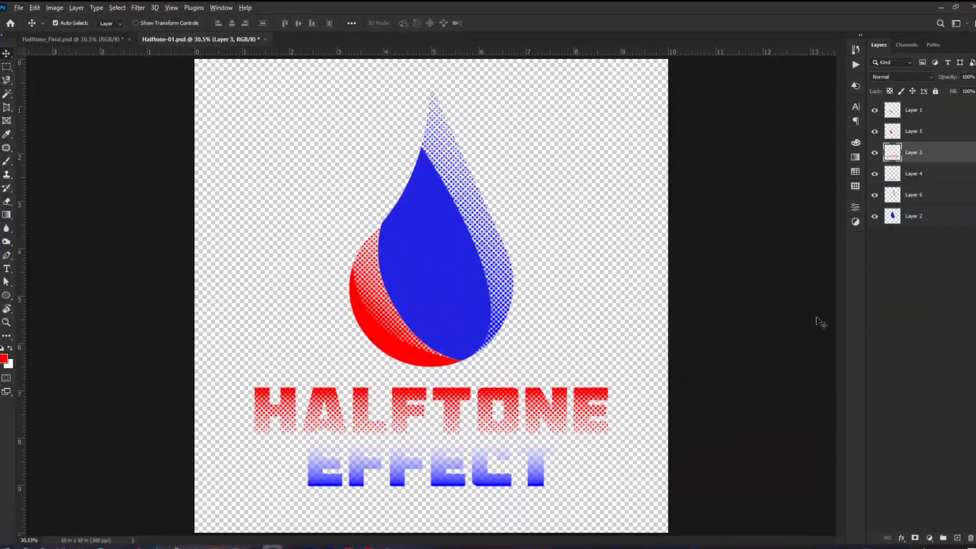
# - Apply Color Halftone to the isolated EFFECT lettering on Layer 4 and fill its Color Range-selected dots with solid blue
pyautogui.hotkey('alt', '[')
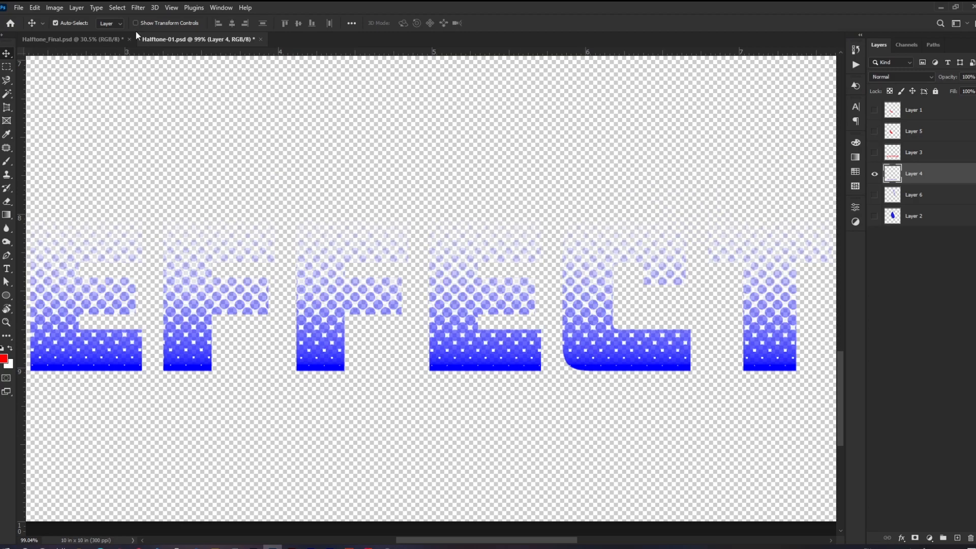
pyautogui.click(117, 8)
pyautogui.click(158, 110)
pyautogui.click(618, 367)
pyautogui.click(722, 100)
pyautogui.hotkey('alt', 'BackSpace')
pyautogui.hotkey('ctrl', 'd')
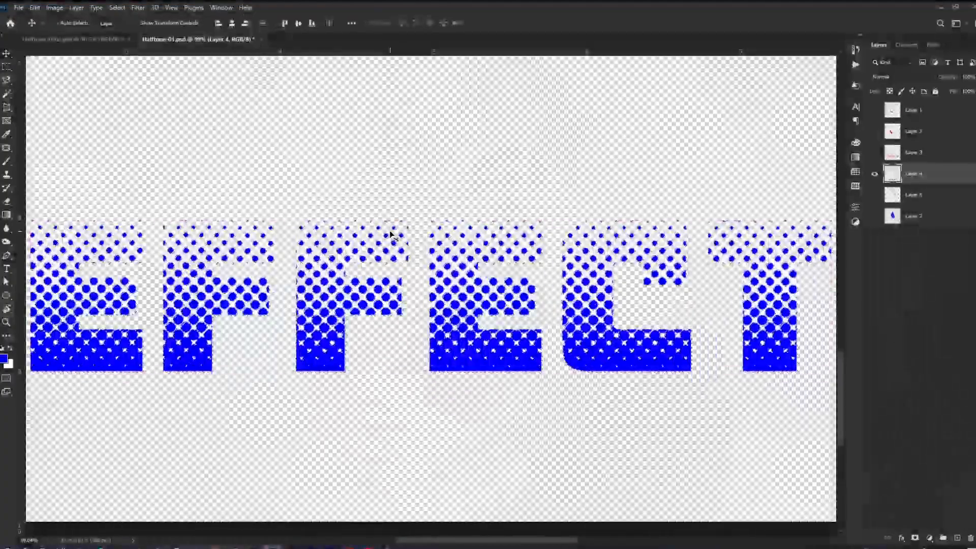
# - Show all layers again and add a white-filled layer beneath the artwork as a background
pyautogui.scroll(5, 311, 290)
pyautogui.keyDown('alt'); pyautogui.click(872, 176); pyautogui.keyUp('alt')
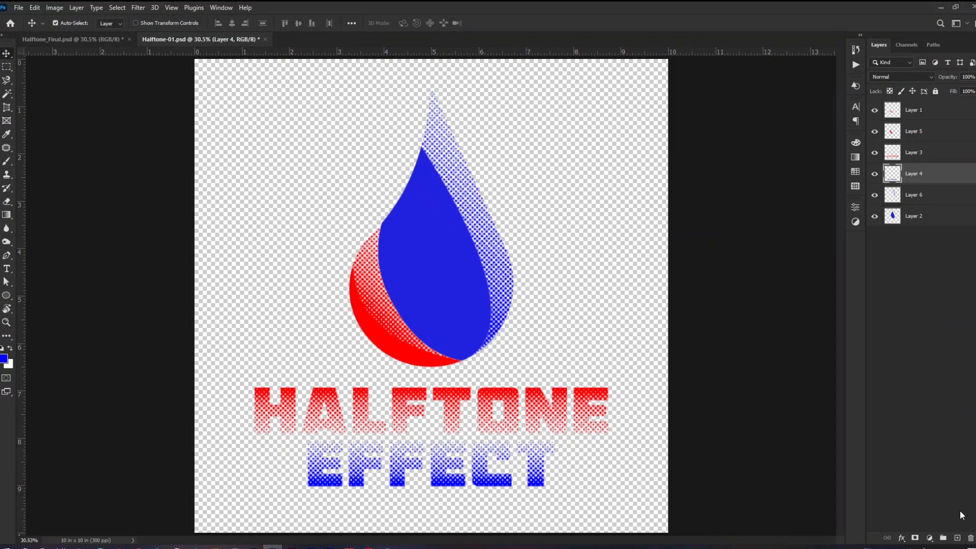
pyautogui.click(955, 538)
pyautogui.moveTo(933, 174); pyautogui.dragTo(935, 249)
pyautogui.hotkey('ctrl', 'BackSpace')
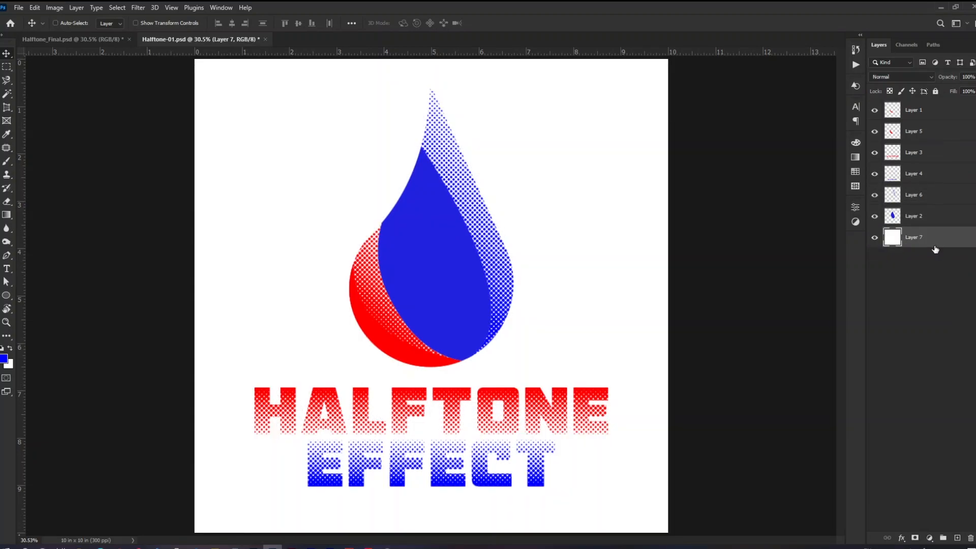
# - Add a black-filled layer above the white background and inspect the droplet's halftone dots against it
pyautogui.press('s')
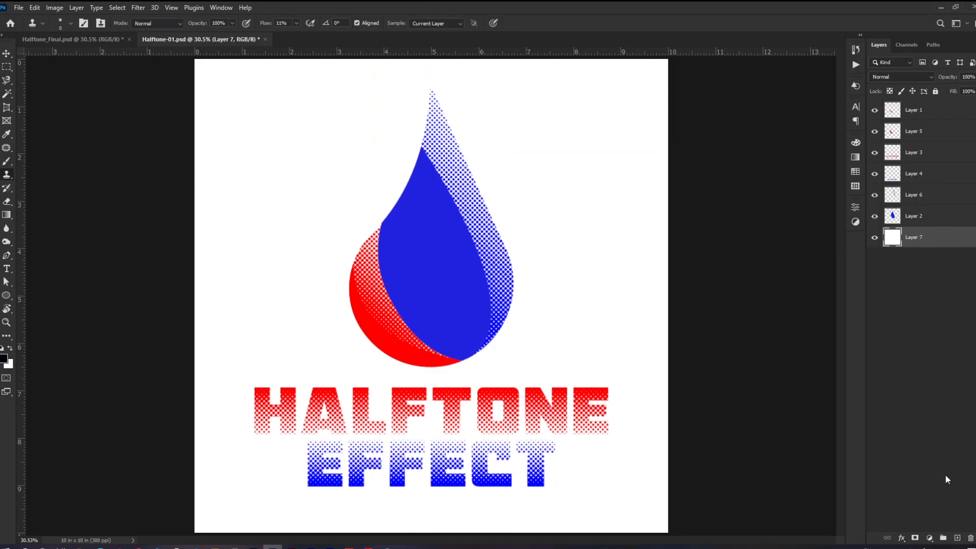
pyautogui.click(956, 537)
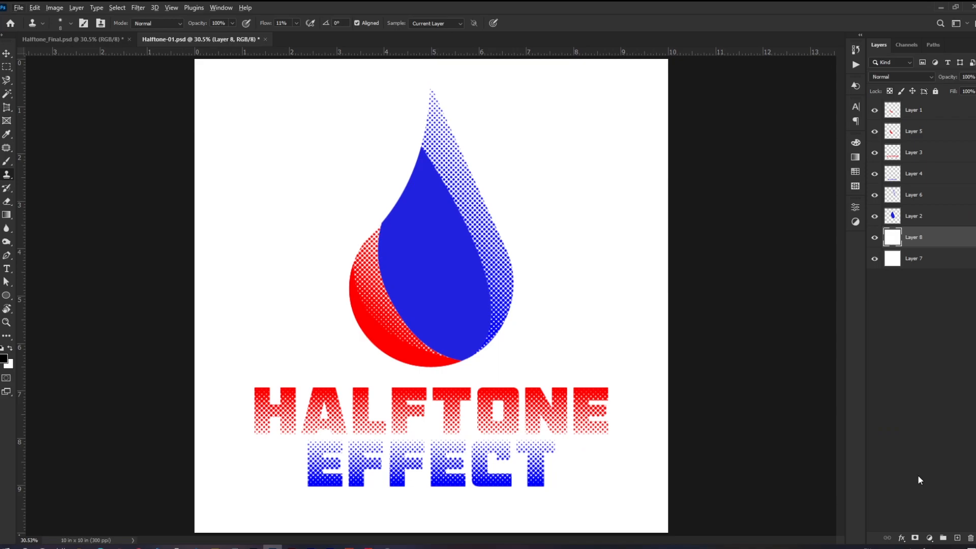
pyautogui.hotkey('alt', 'BackSpace')
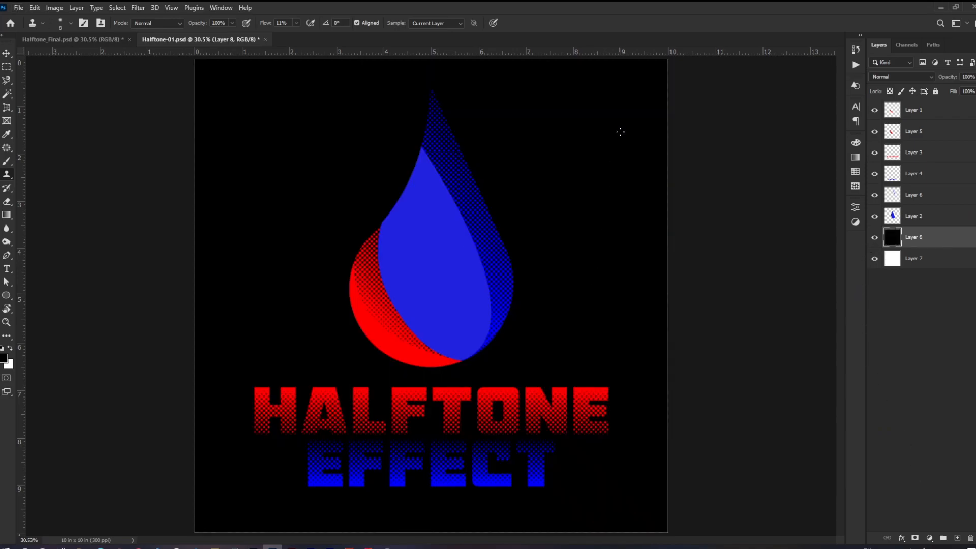
pyautogui.press('v')
pyautogui.scroll(-1, 455, 242)
pyautogui.scroll(6, 383, 279)
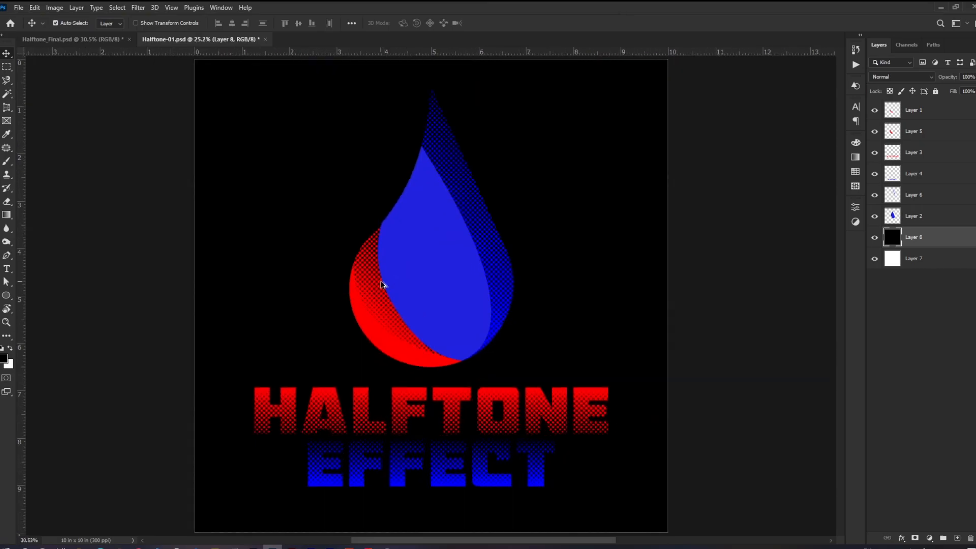
pyautogui.scroll(-6, 325, 295)
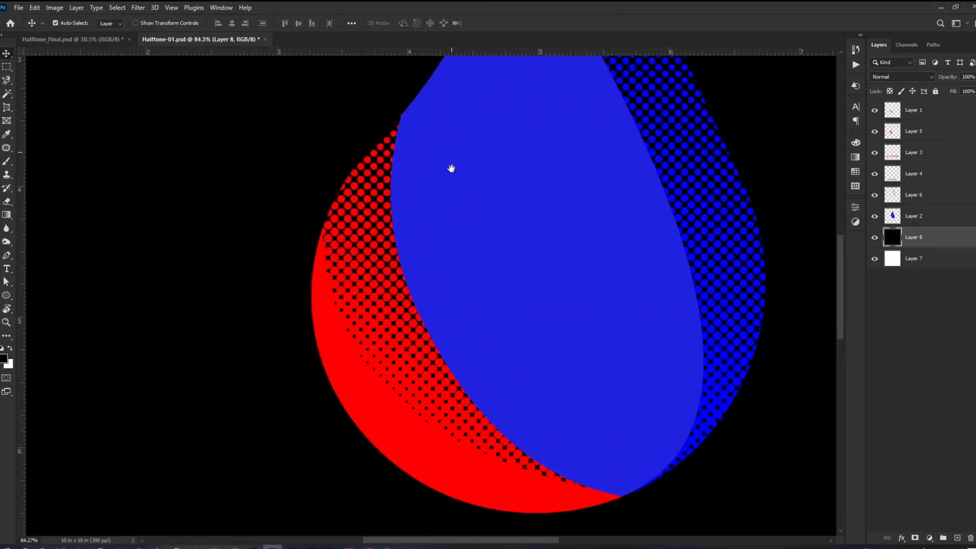
# - Examine the red and blue halftone dots along the droplet's lower edges against the black background
pyautogui.scroll(3, 359, 324)
pyautogui.scroll(-1, 414, 181)
pyautogui.scroll(3, 412, 181)
pyautogui.scroll(-3, 410, 181)
pyautogui.scroll(-8, 483, 175)
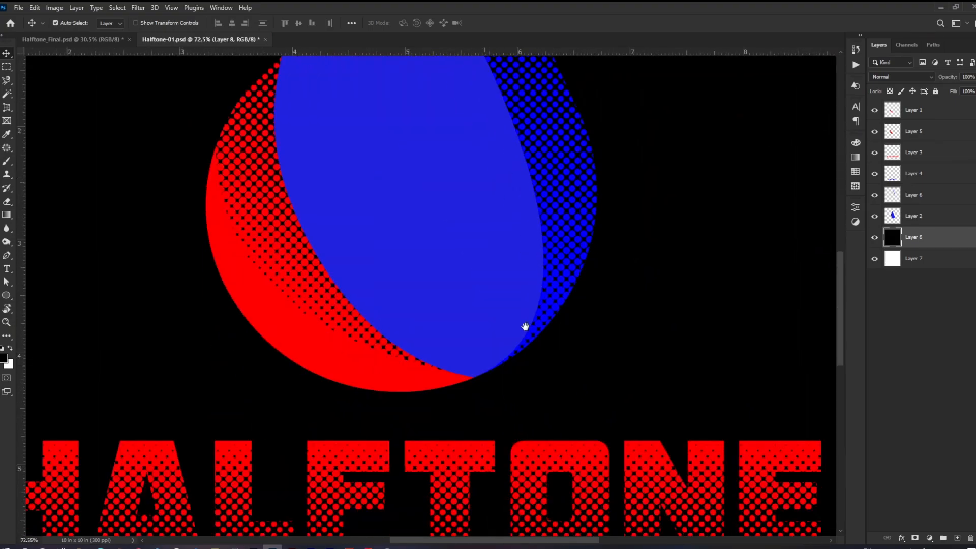
pyautogui.scroll(3, 491, 312)
pyautogui.scroll(-3, 488, 312)
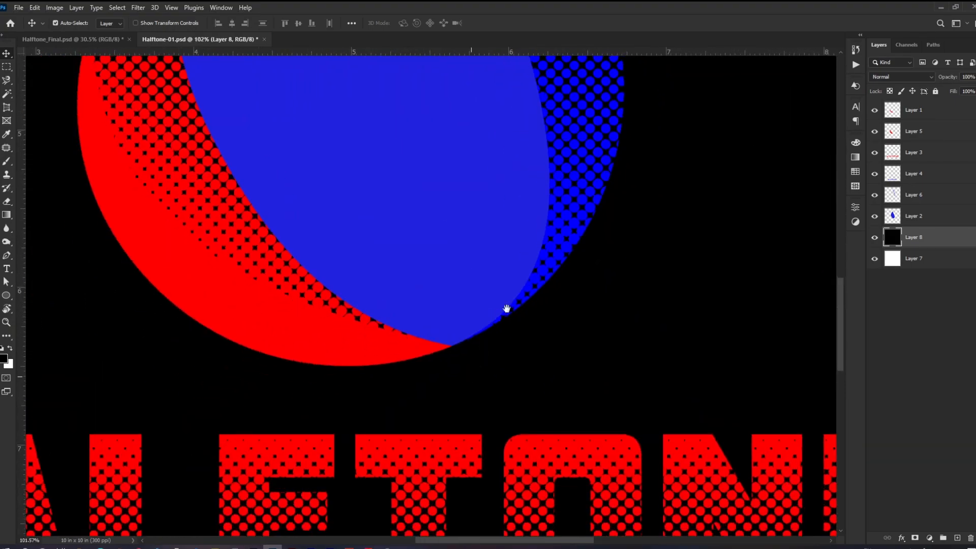
# - Examine the dots of the HALFTONE and EFFECT lettering up close, view the whole logo and deselect all layers
pyautogui.scroll(2, 505, 307)
pyautogui.scroll(-1, 523, 254)
pyautogui.scroll(2, 322, 257)
pyautogui.scroll(3, 319, 257)
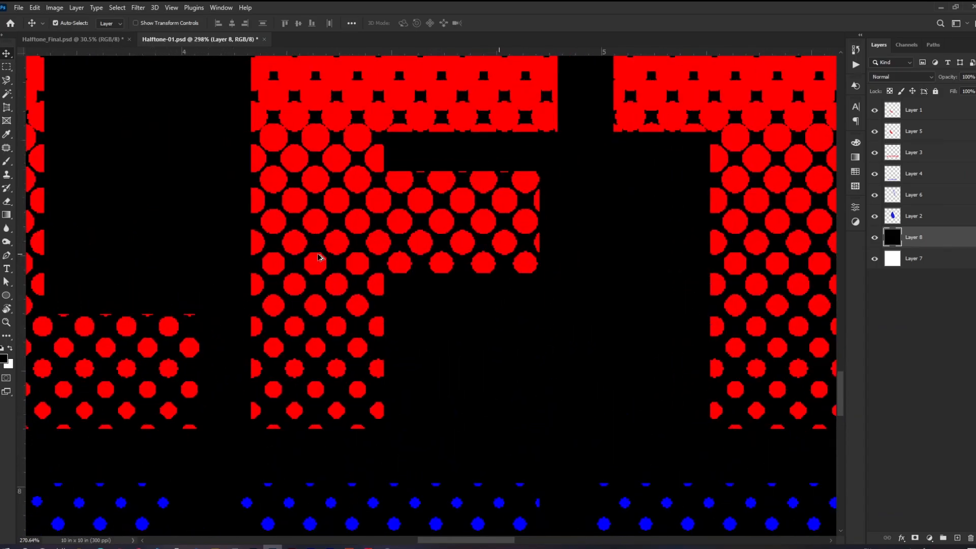
pyautogui.scroll(-3, 319, 257)
pyautogui.scroll(1, 548, 251)
pyautogui.scroll(-1, 547, 251)
pyautogui.scroll(3, 395, 359)
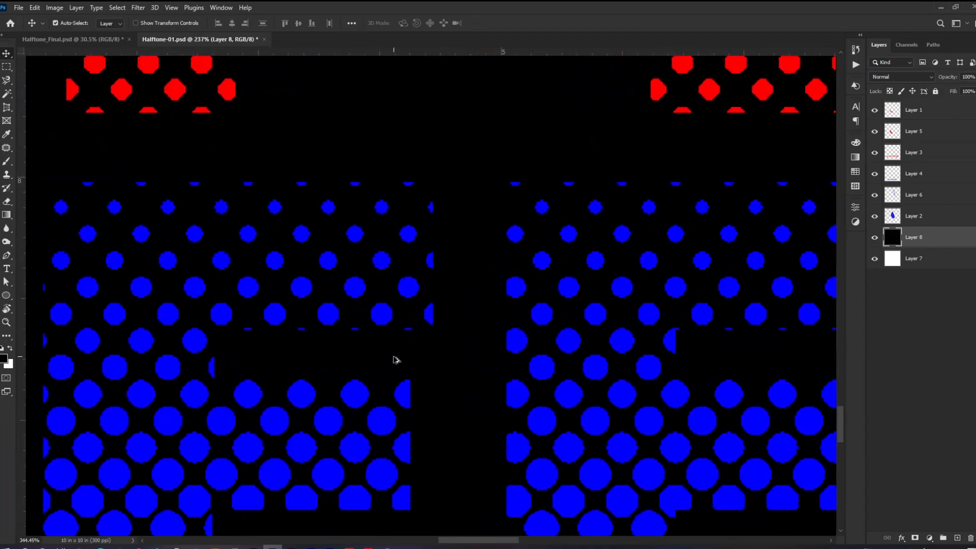
pyautogui.scroll(-6, 395, 361)
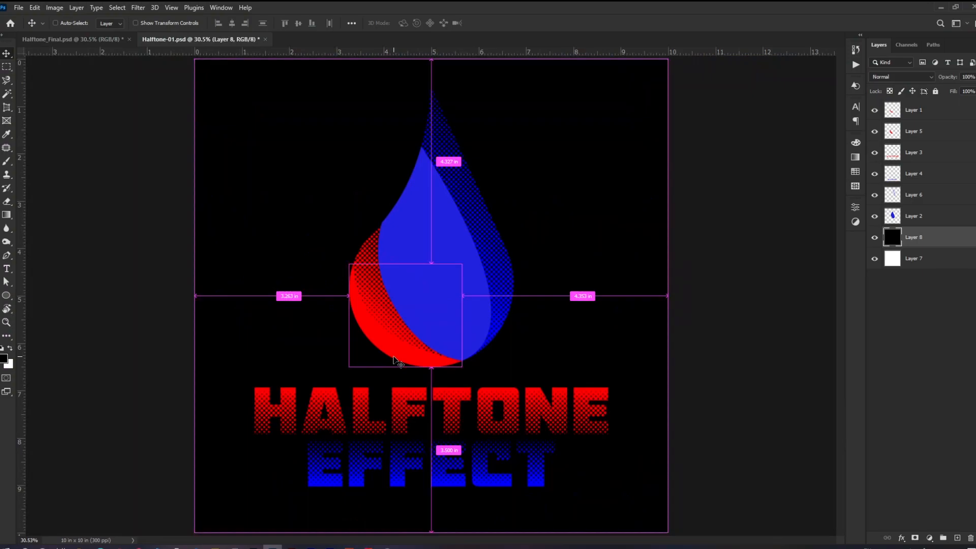
pyautogui.click(699, 282)
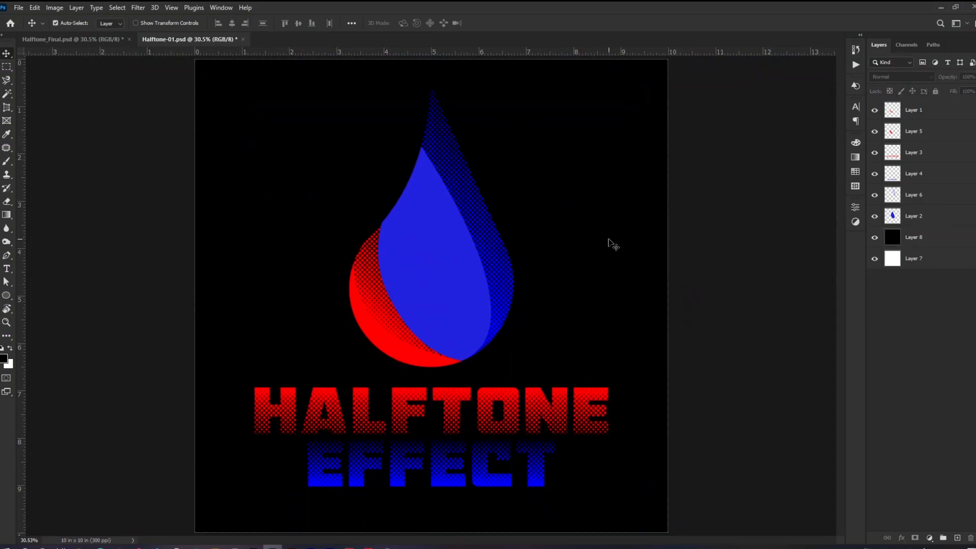
# - Open the recent file 1065_Reaper Scream_Final.psd, examine its halftone shading up close and fit the design in view
pyautogui.click(19, 8)
pyautogui.moveTo(61, 68)
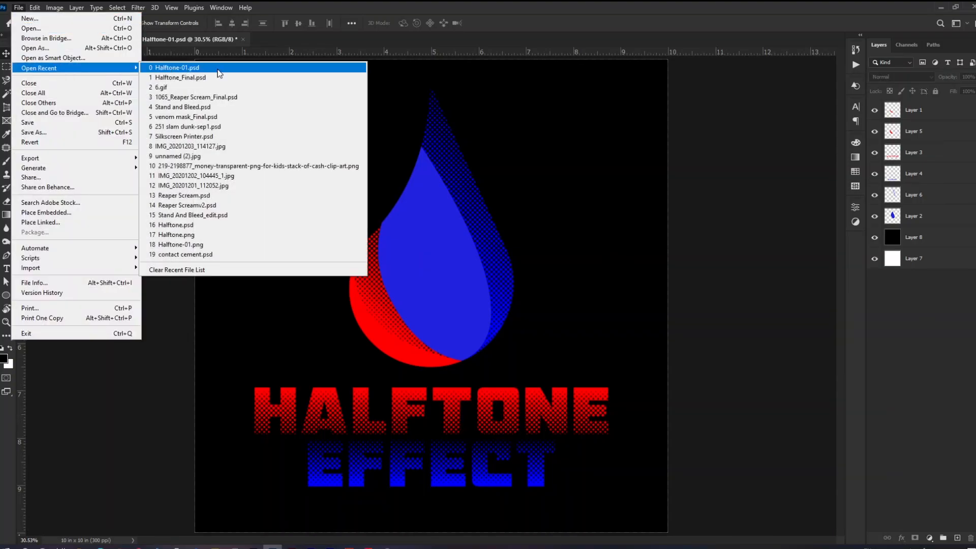
pyautogui.click(231, 100)
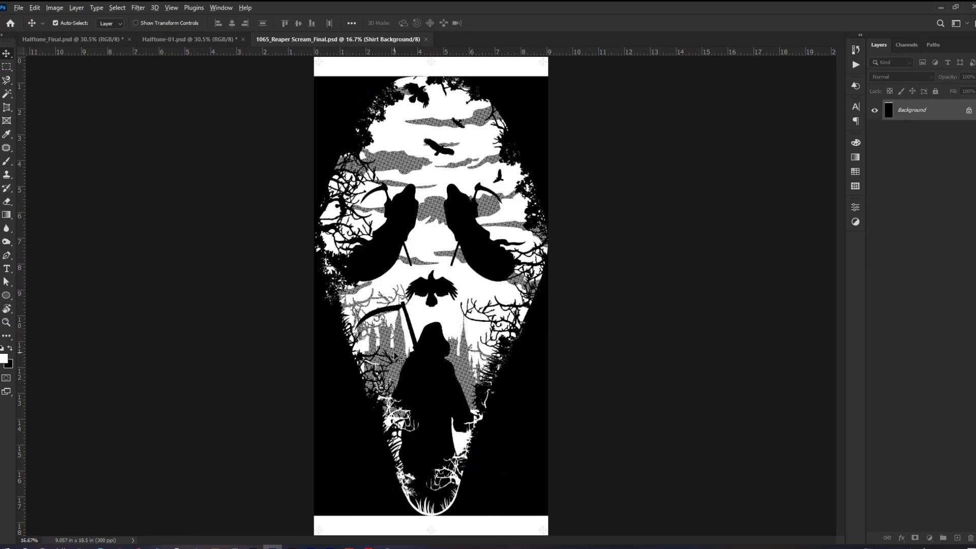
pyautogui.scroll(15, 394, 355)
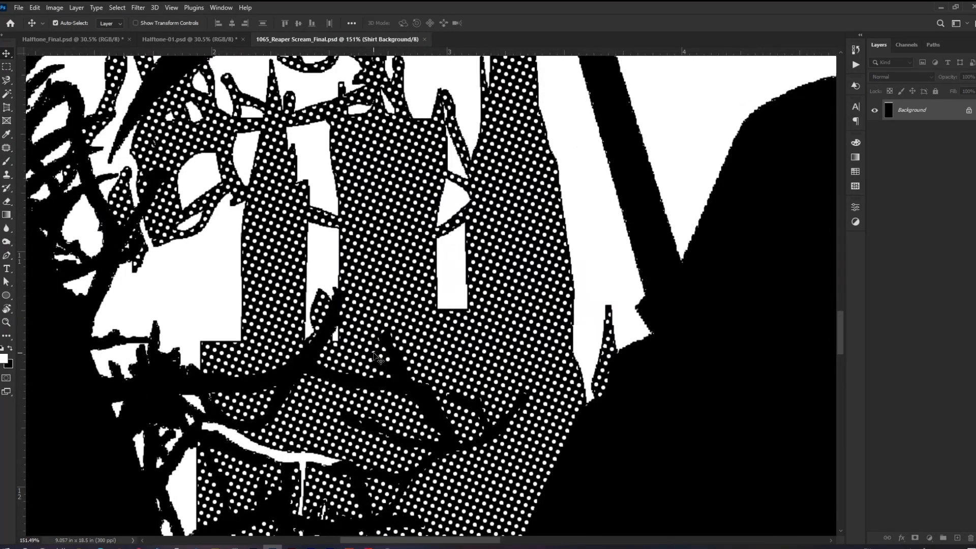
pyautogui.scroll(-10, 375, 356)
pyautogui.scroll(5, 501, 192)
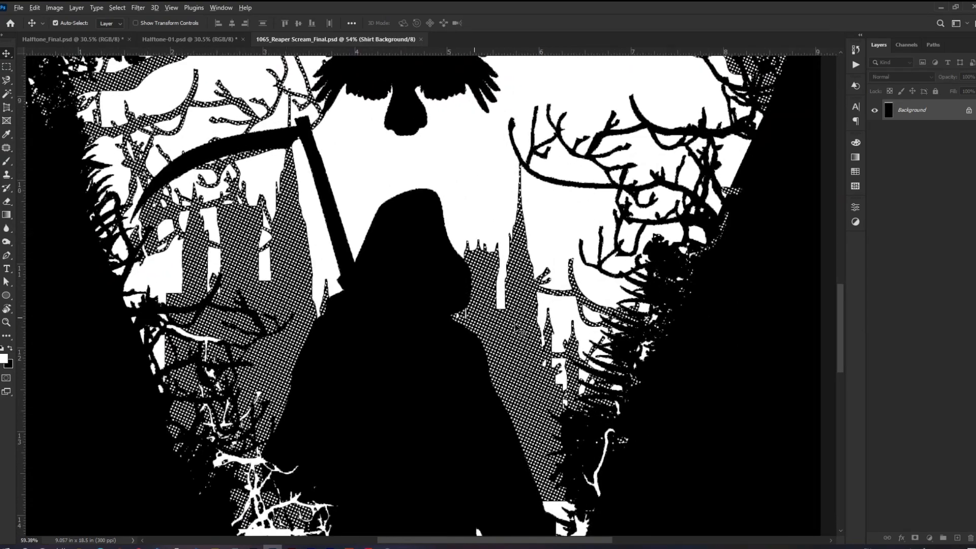
pyautogui.scroll(8, 514, 328)
pyautogui.scroll(-3, 501, 331)
pyautogui.moveTo(515, 180); pyautogui.dragTo(432, 437)
pyautogui.moveTo(528, 148); pyautogui.dragTo(391, 296)
pyautogui.moveTo(82, 99); pyautogui.dragTo(403, 298)
pyautogui.moveTo(658, 60); pyautogui.dragTo(418, 368)
pyautogui.hotkey('ctrl', '0')
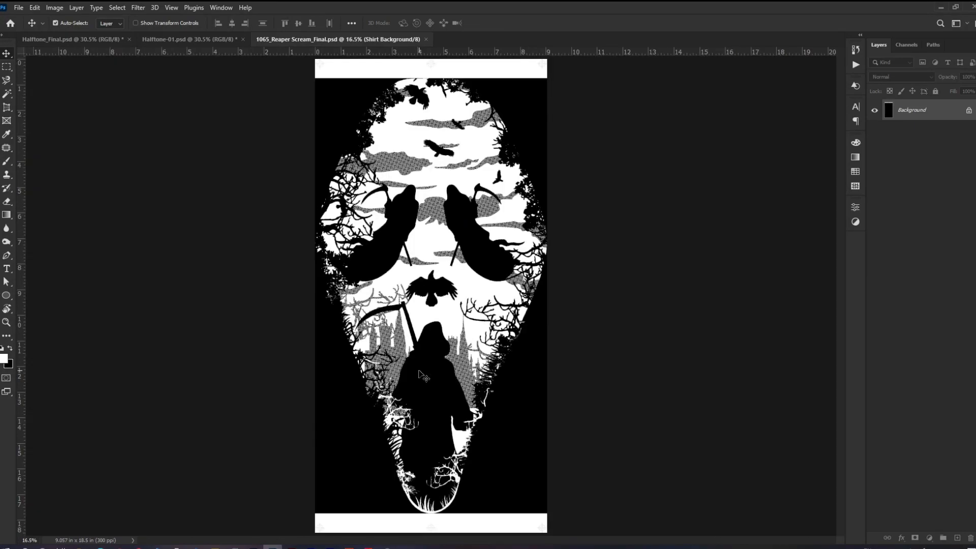
# - Open the recent file venom mask_Final.psd and examine the halftone shading on the face, teeth and tongue
pyautogui.click(19, 8)
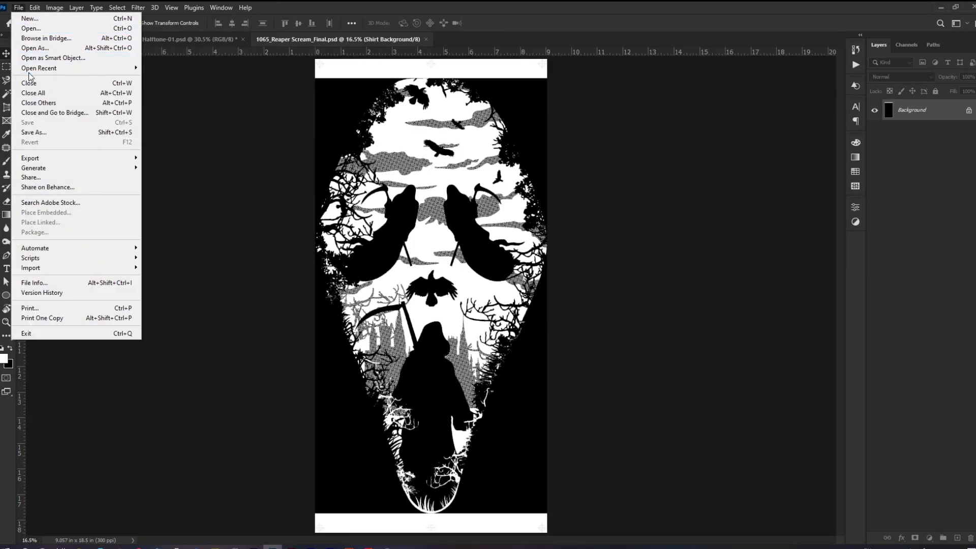
pyautogui.moveTo(36, 71)
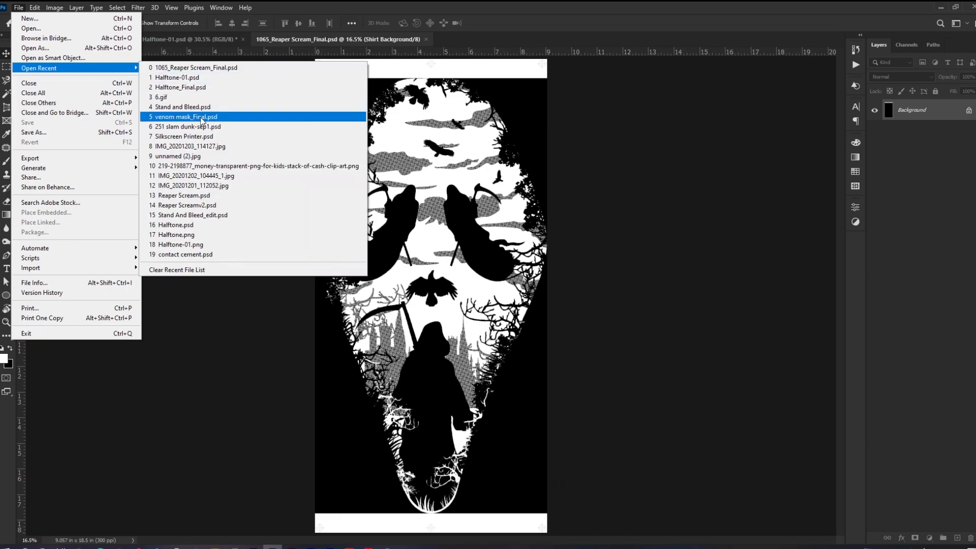
pyautogui.click(258, 120)
pyautogui.scroll(2, 434, 279)
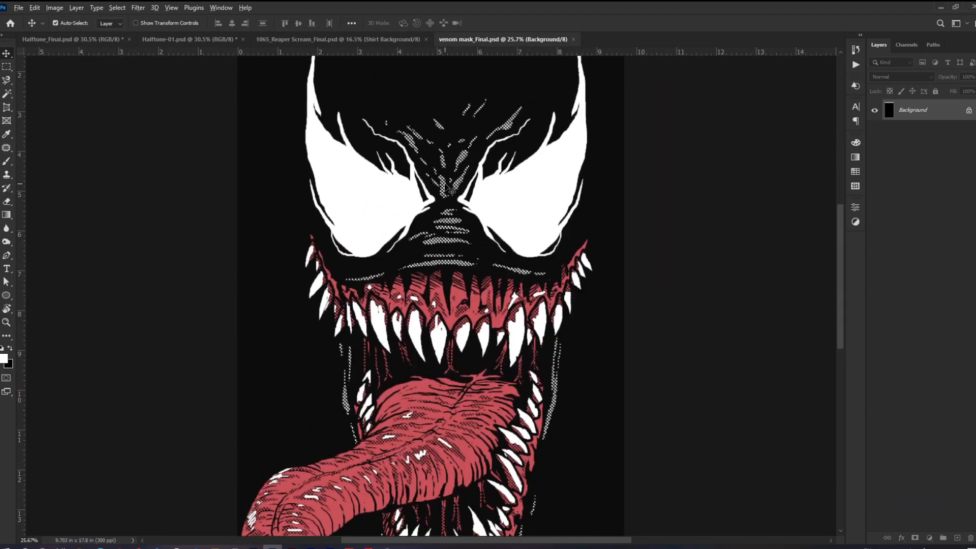
pyautogui.scroll(5, 445, 185)
pyautogui.scroll(-6, 446, 185)
pyautogui.scroll(2, 487, 264)
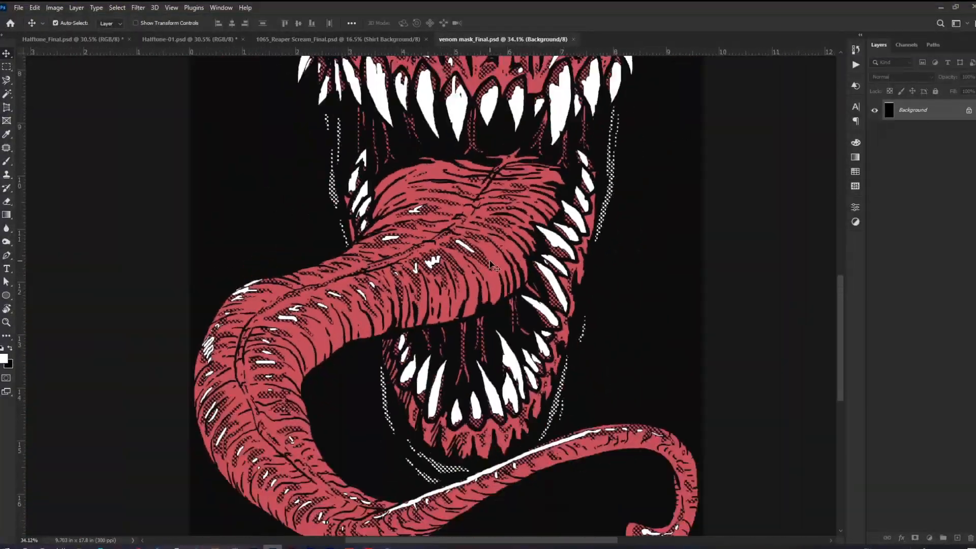
pyautogui.scroll(-4, 486, 264)
pyautogui.scroll(5, 486, 263)
pyautogui.scroll(-5, 487, 264)
# - Open the recent file Stand and Bleed.psd and examine the halftone areas in the skull scene
pyautogui.click(18, 7)
pyautogui.moveTo(41, 71)
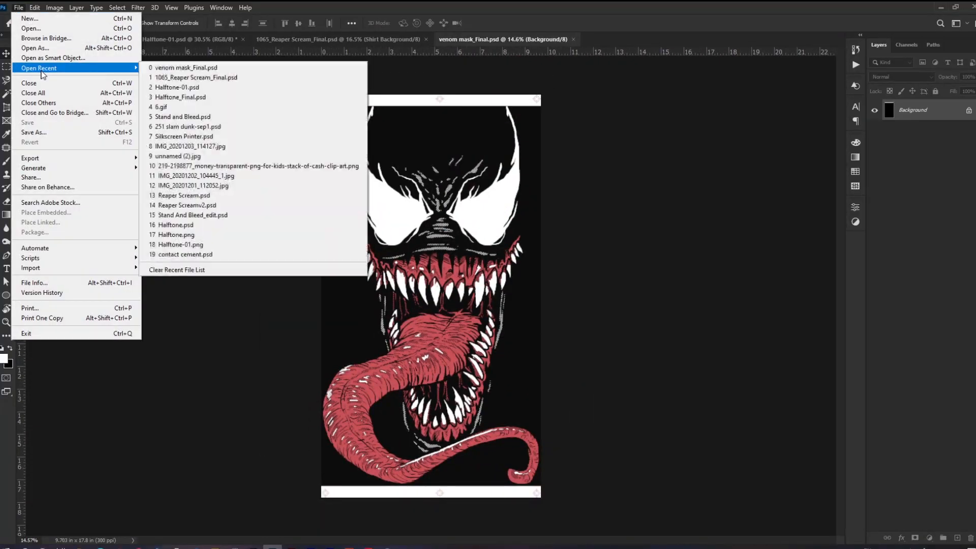
pyautogui.click(183, 117)
pyautogui.scroll(5, 412, 220)
pyautogui.scroll(-4, 413, 220)
pyautogui.scroll(3, 413, 220)
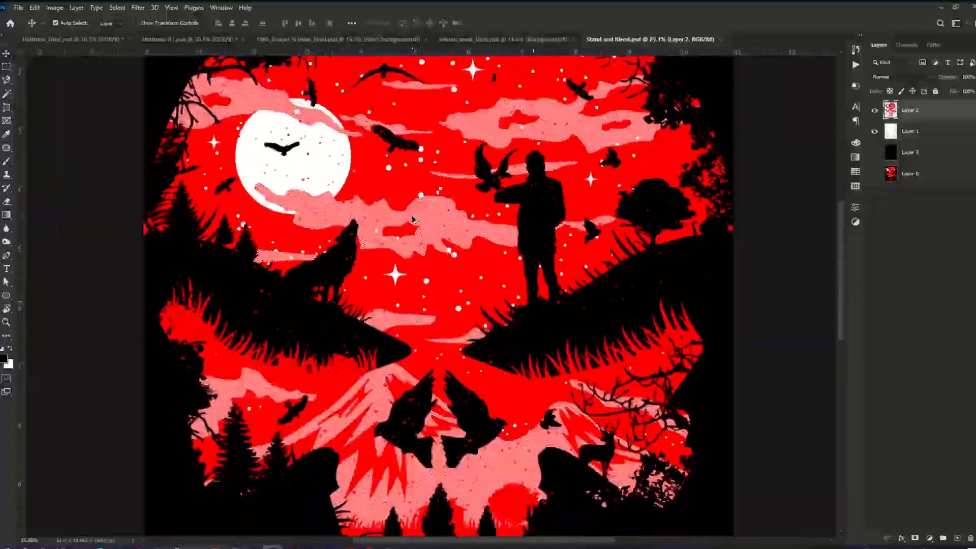
pyautogui.scroll(-6, 412, 219)
# - Open the recent file 251 slam dunk-sep1.psd and examine the red halftone dots around its lettering
pyautogui.click(18, 7)
pyautogui.moveTo(41, 68)
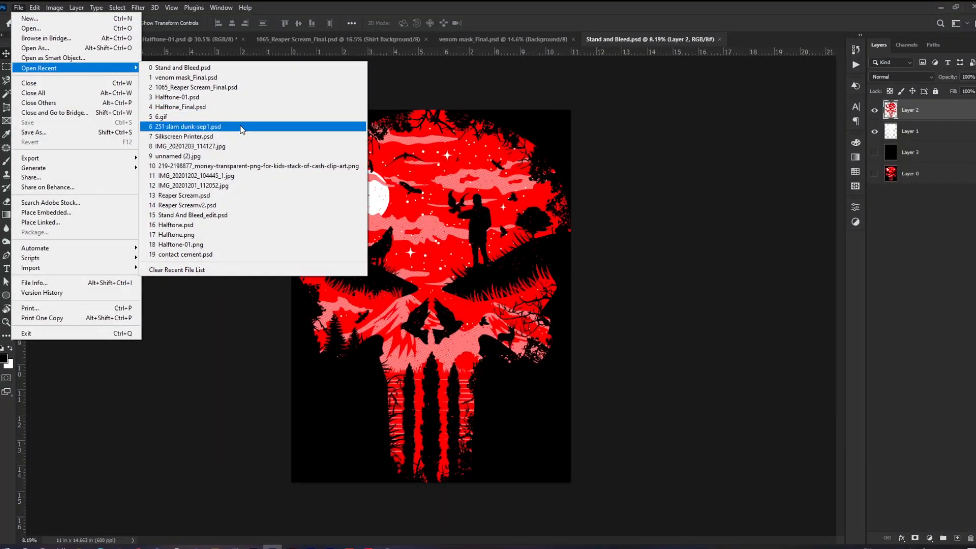
pyautogui.click(242, 127)
pyautogui.scroll(5, 370, 184)
pyautogui.scroll(-2, 349, 266)
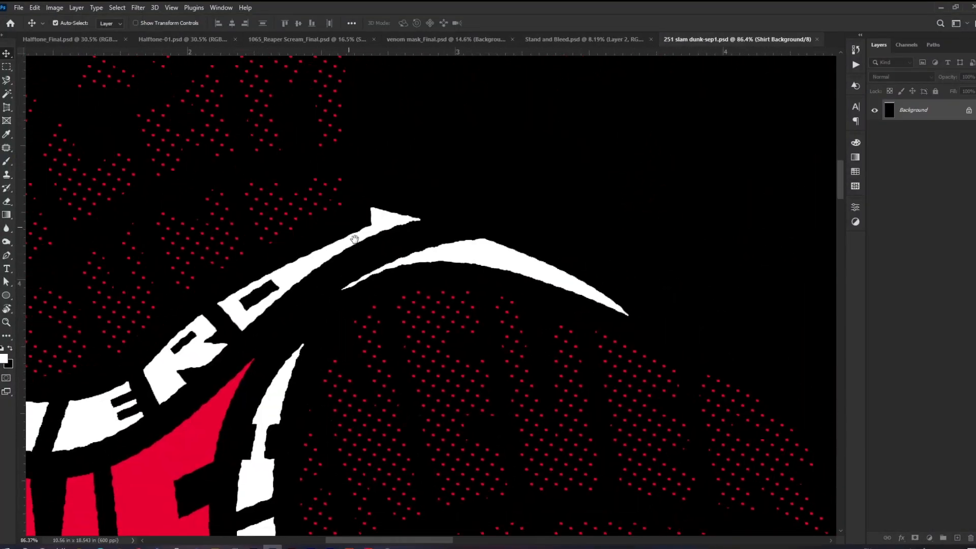
pyautogui.scroll(-8, 351, 230)
# - Return to Halftone-01.psd and compare the droplet logo with the reaper, venom mask, Stand and Bleed and slam dunk designs
pyautogui.click(188, 40)
pyautogui.scroll(2, 464, 350)
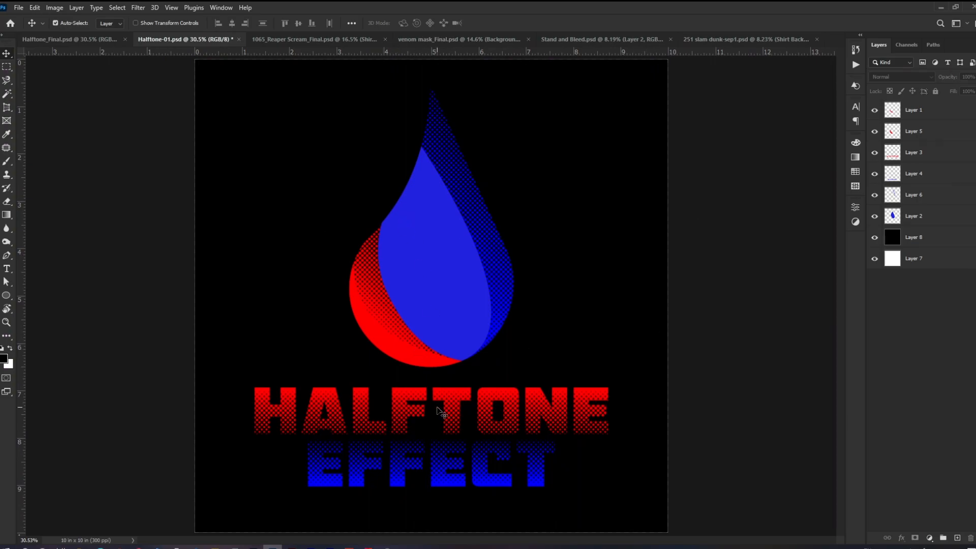
pyautogui.click(324, 39)
pyautogui.click(446, 40)
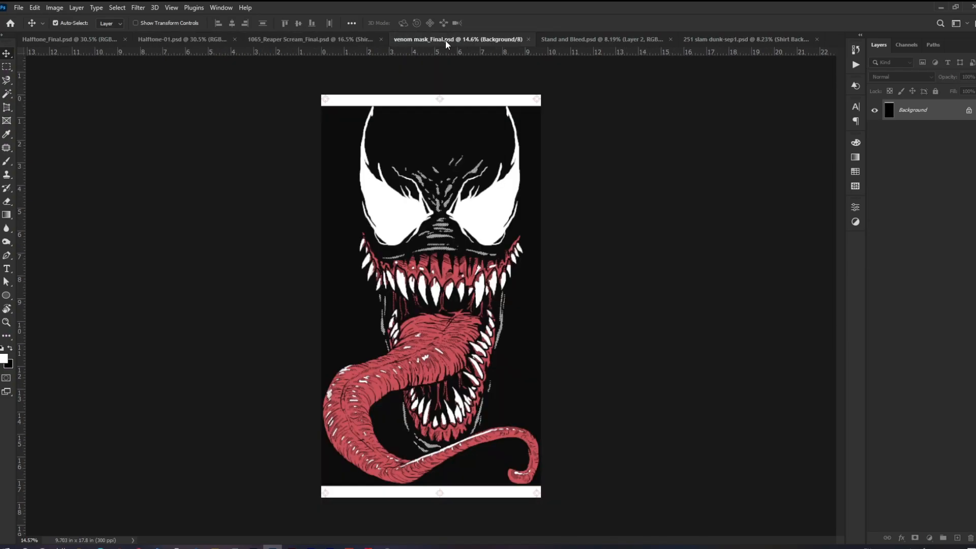
pyautogui.click(604, 37)
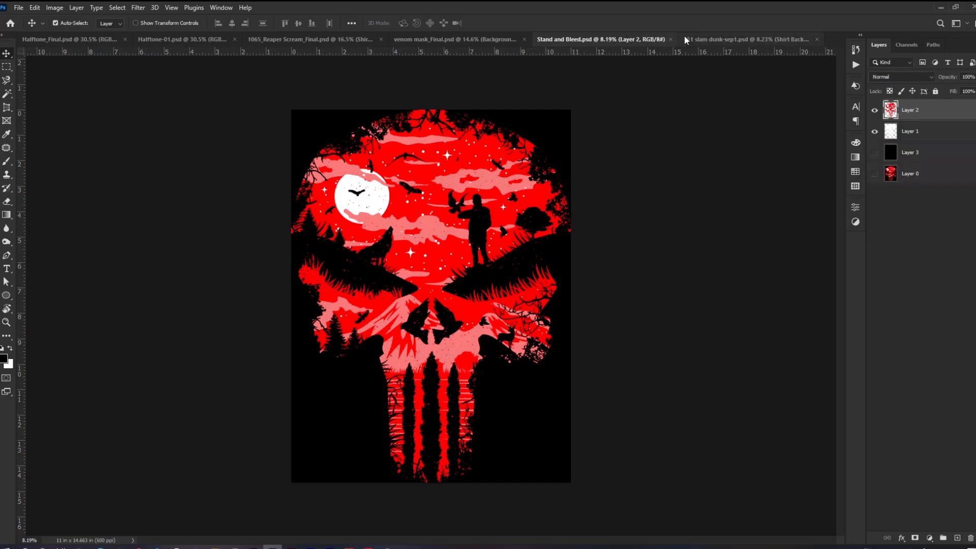
pyautogui.click(700, 33)
pyautogui.click(602, 40)
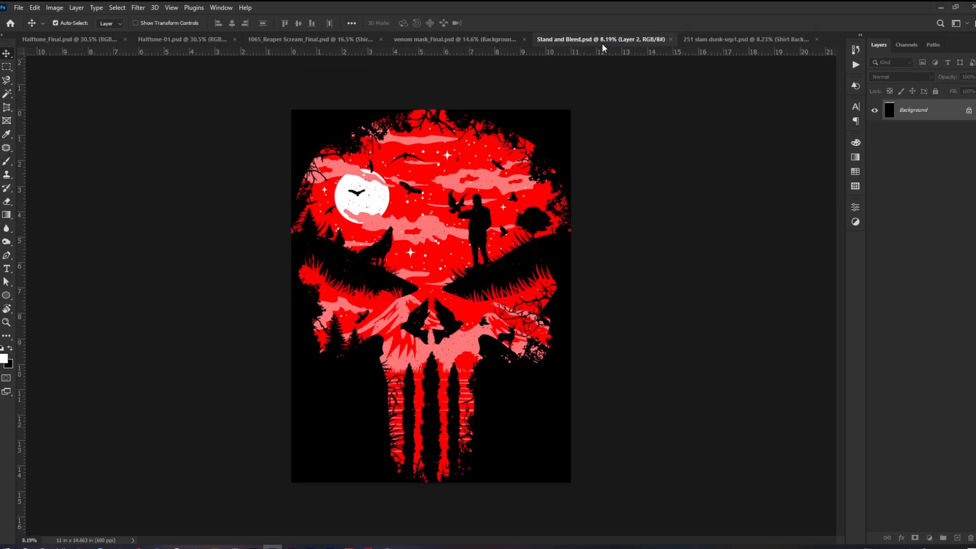
pyautogui.click(462, 41)
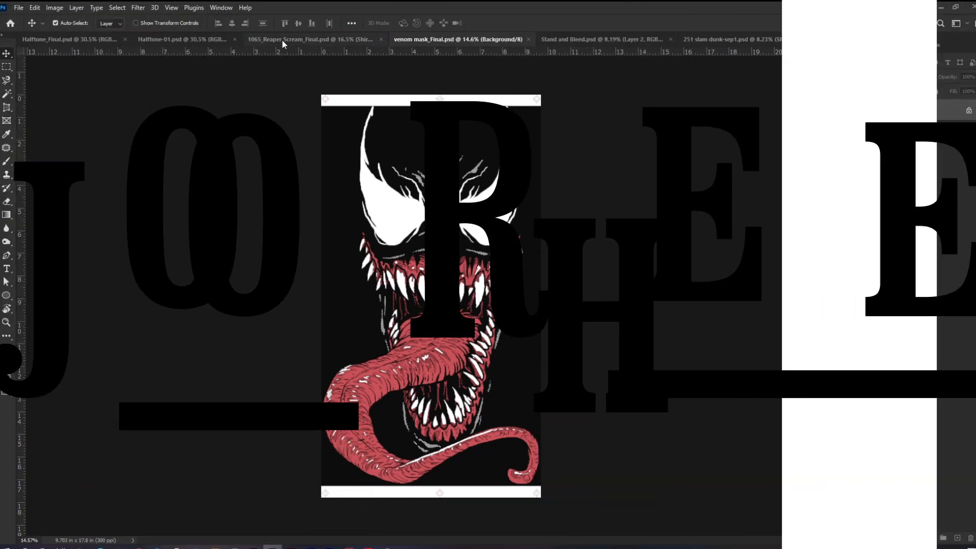
pyautogui.click(282, 41)
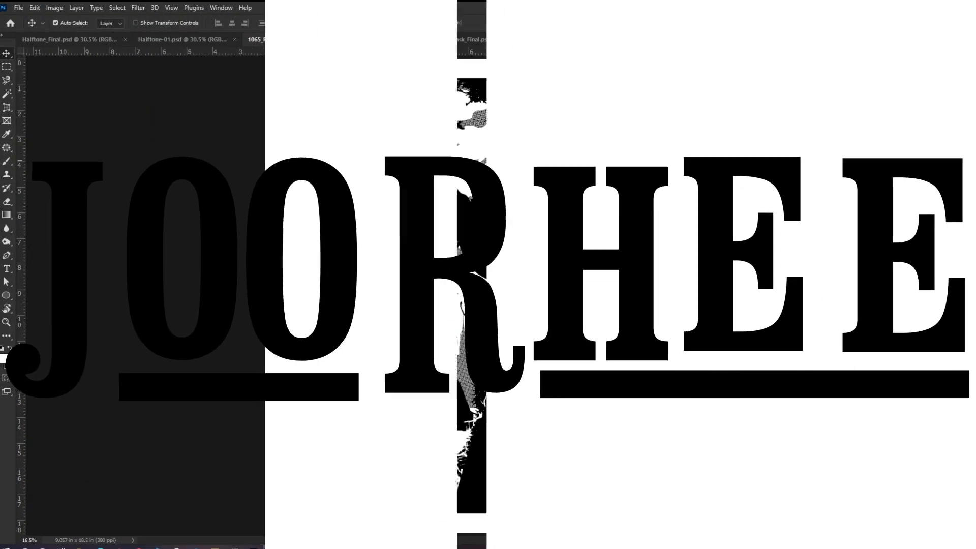